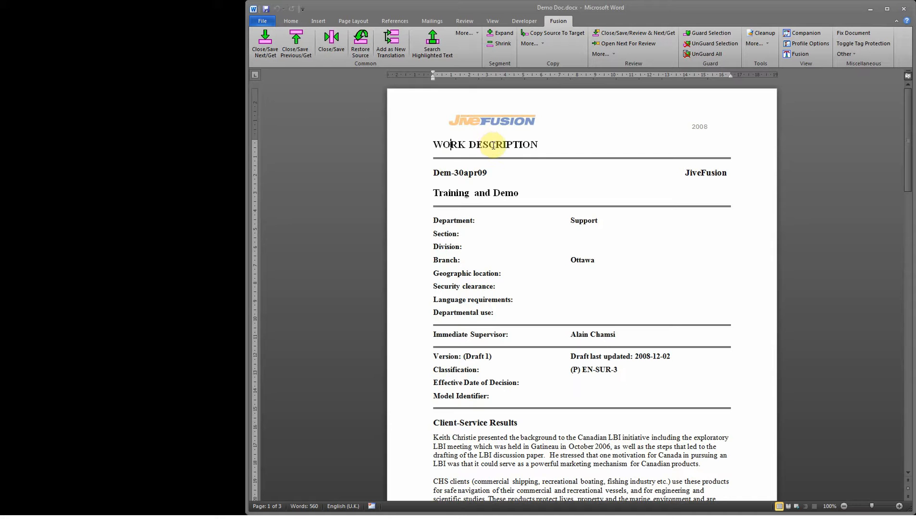
- Open the WORK DESCRIPTION heading as the first translation segment
left_click(538, 144)
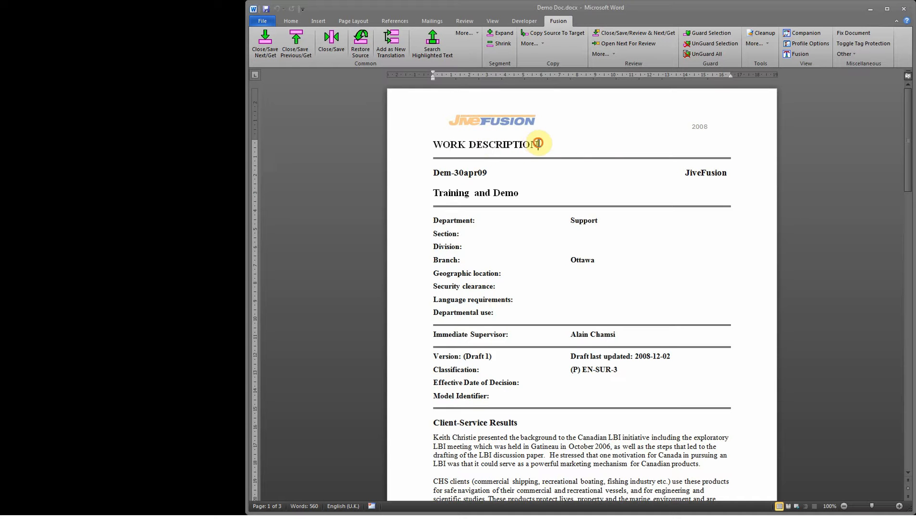
left_click(467, 145)
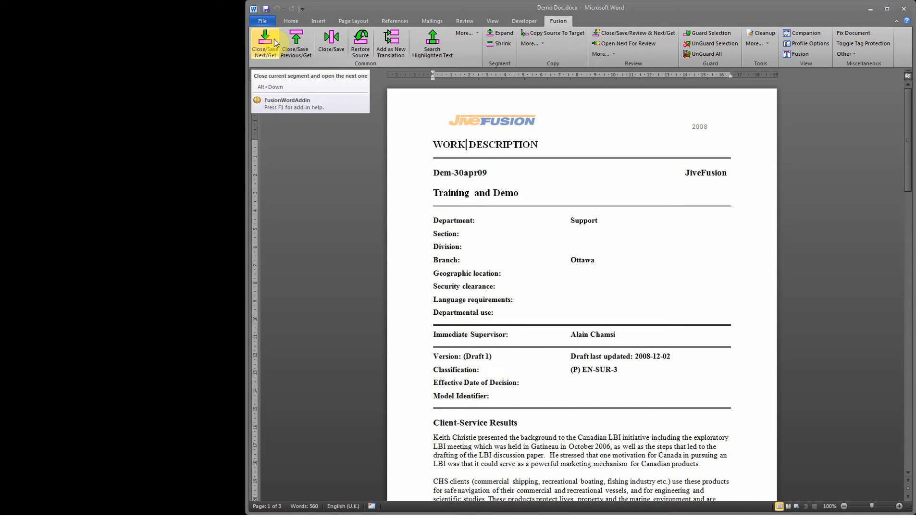
left_click(274, 38)
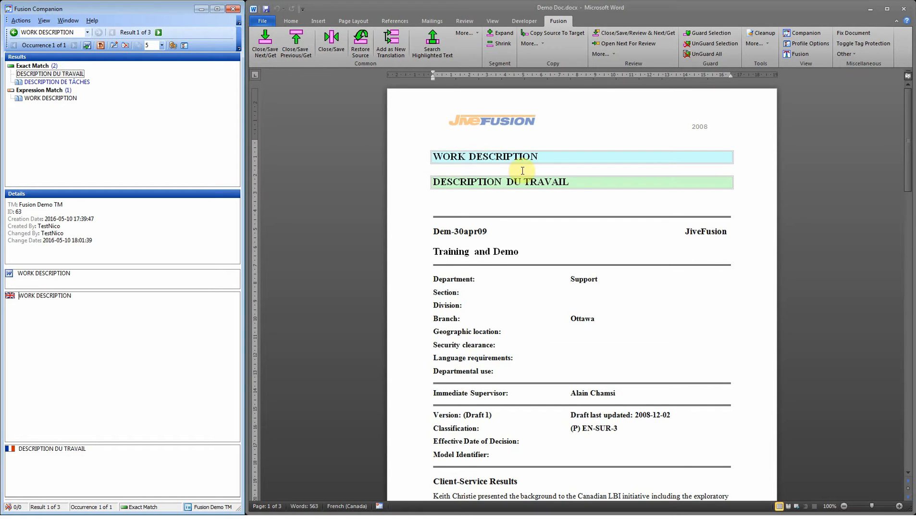
- Examine the open segment by highlighting its source text WORK DESCRIPTION and its target text DESCRIPTION DU TRAVAIL
left_click(546, 158)
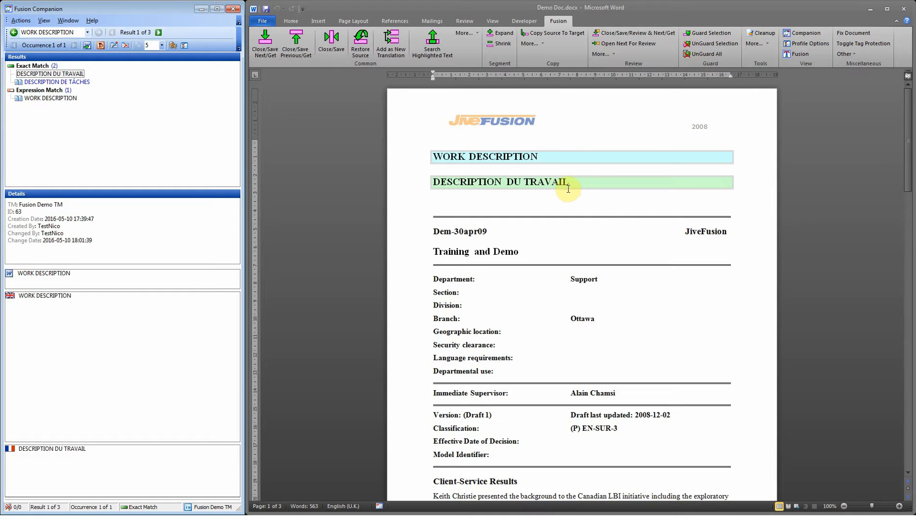
left_click(549, 157)
left_click_drag(548, 158, 457, 156)
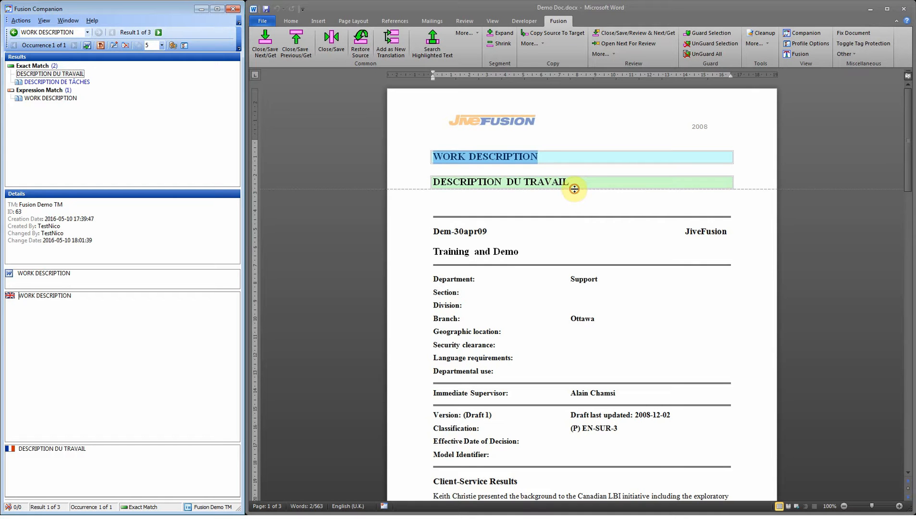
left_click_drag(575, 184, 471, 182)
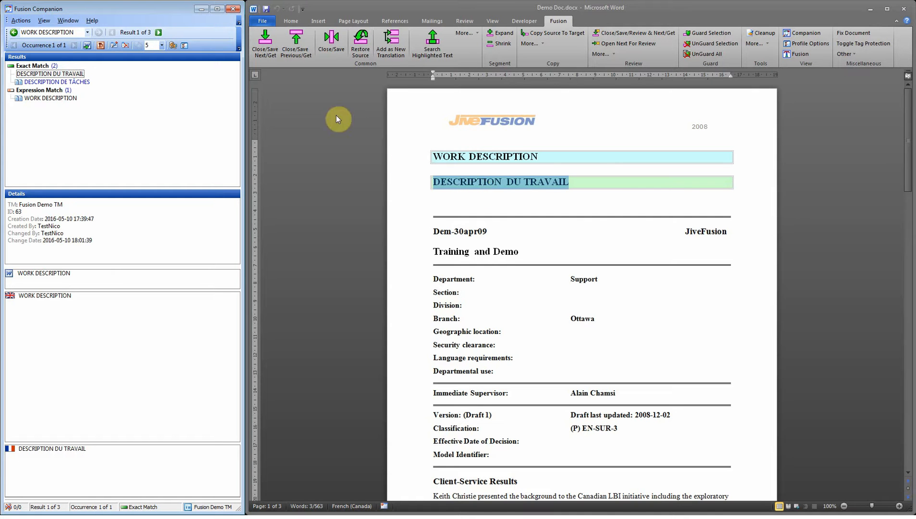
- Try the Fusion Companion aligned to the top with a reduced height, and return it to left alignment
left_click(110, 14)
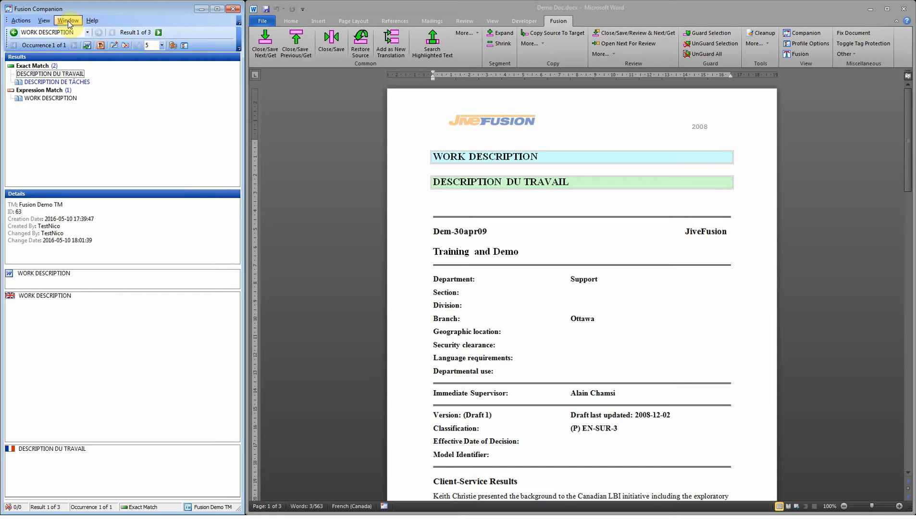
left_click(67, 21)
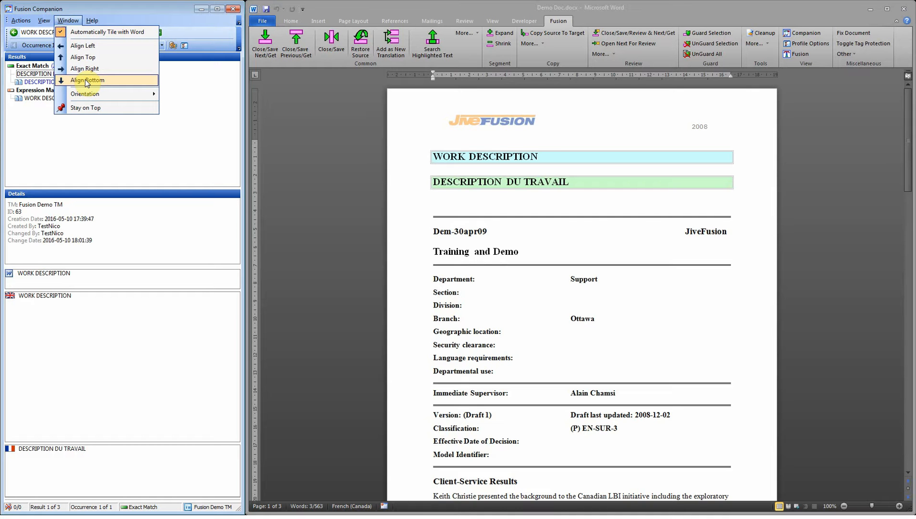
left_click(94, 57)
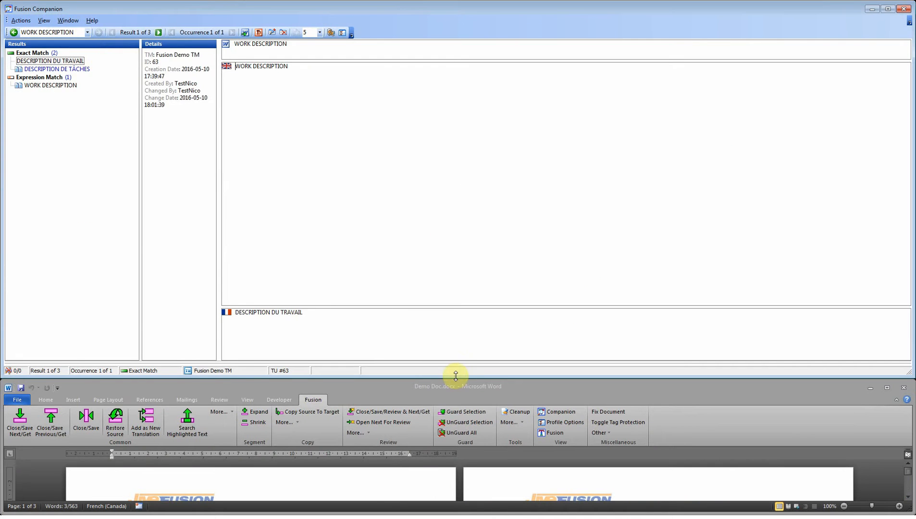
left_click_drag(455, 375, 452, 145)
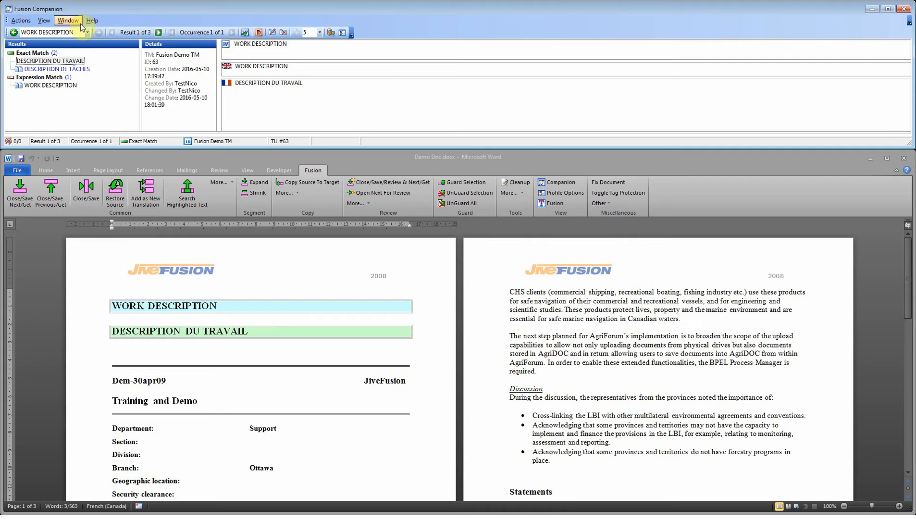
left_click(68, 20)
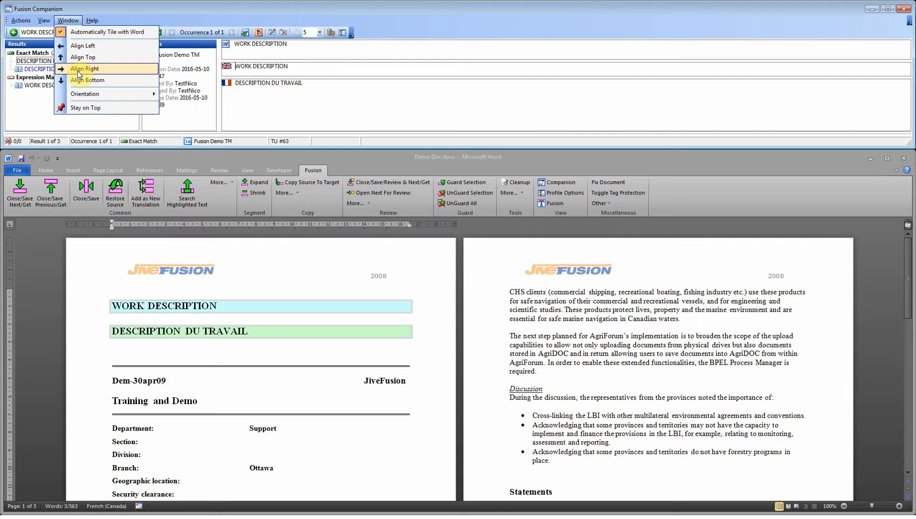
left_click(78, 47)
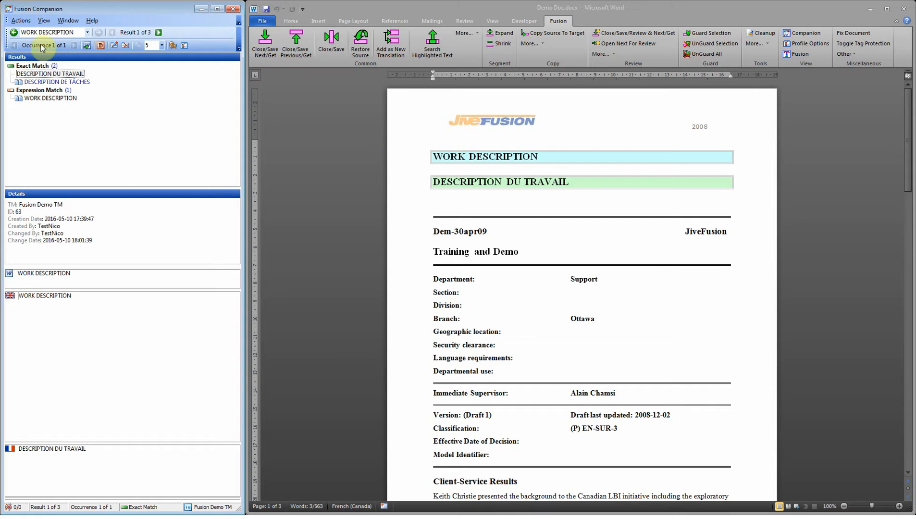
- Review the translation memory matches DESCRIPTION DE TÂCHES, WORK DESCRIPTION and DESCRIPTION DU TRAVAIL
left_click(40, 82)
left_click(42, 98)
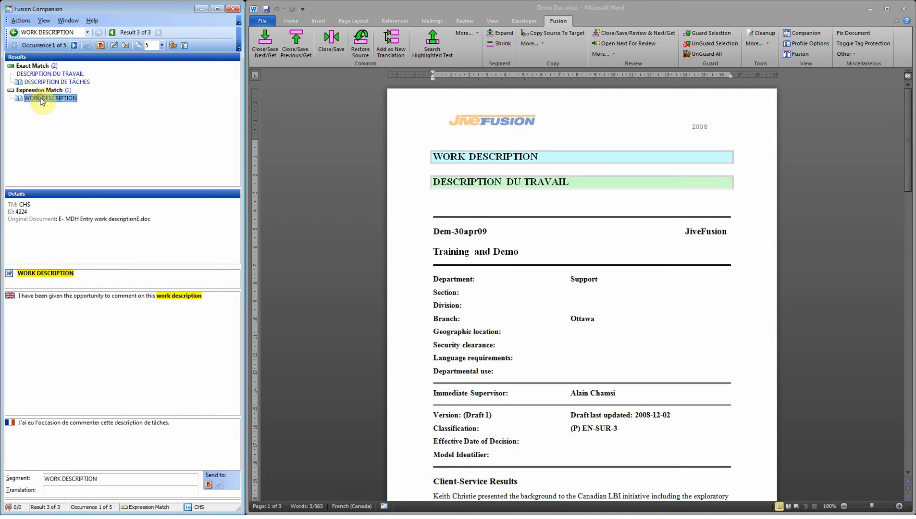
left_click(51, 76)
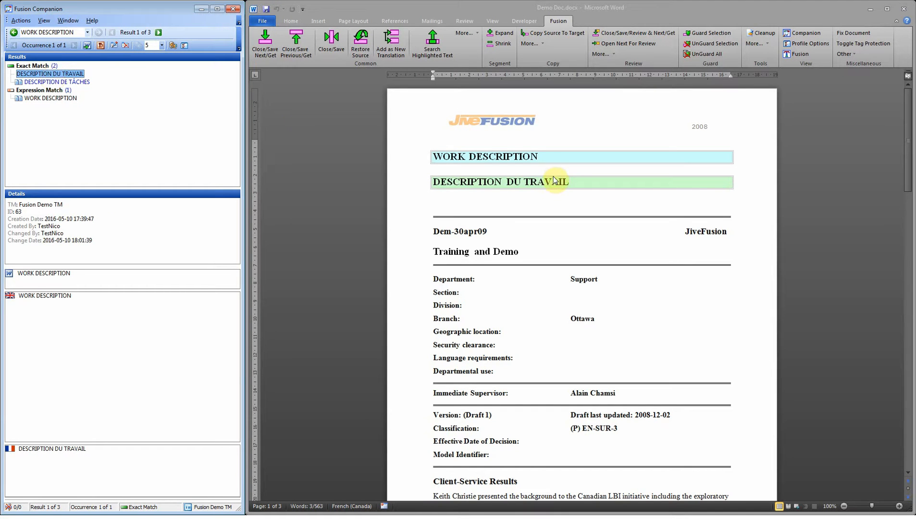
- Accept DESCRIPTION DU TRAVAIL as the heading's translation, saving the segment and opening the next one
left_click(577, 183)
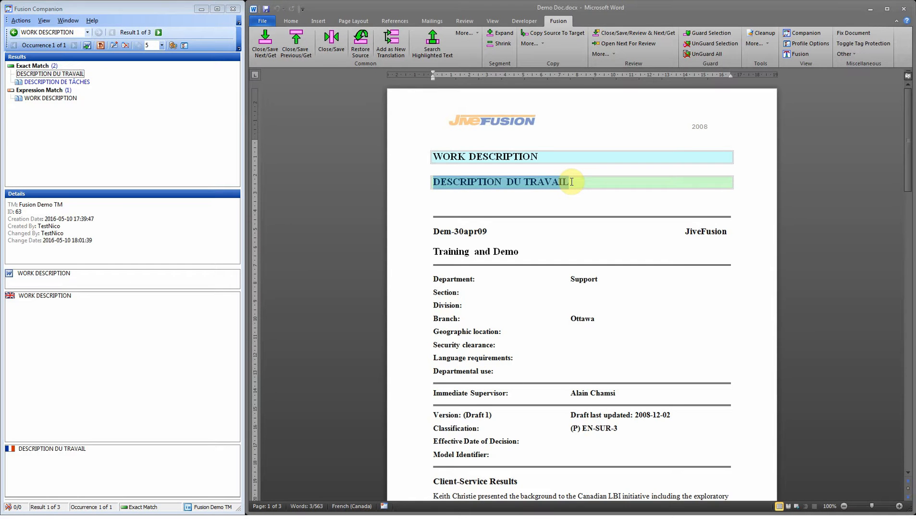
left_click(571, 181)
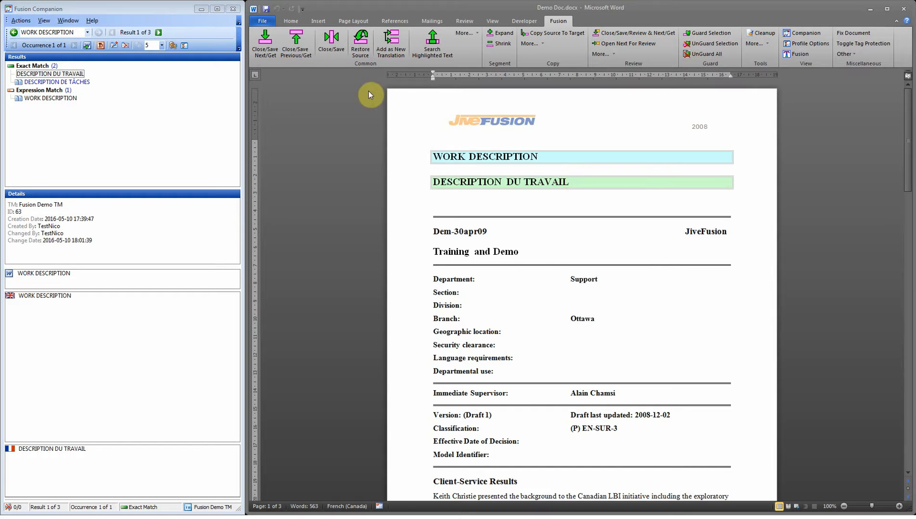
left_click(278, 38)
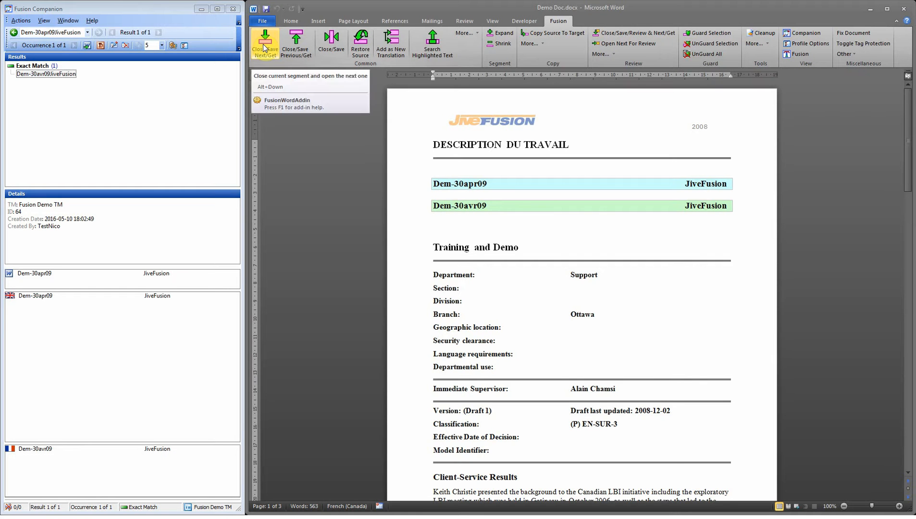
- Change the target date to "Dem-30avr2009", save the segment and open the next one
left_click(477, 206)
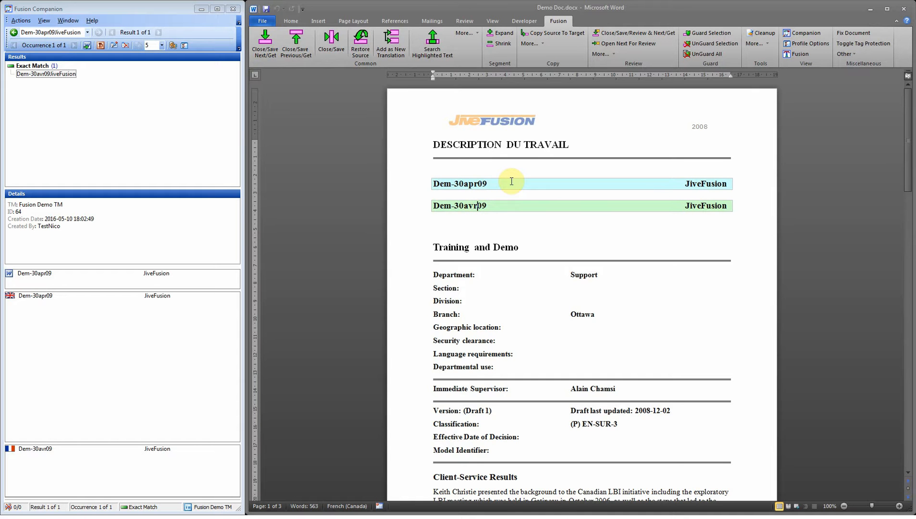
type("20")
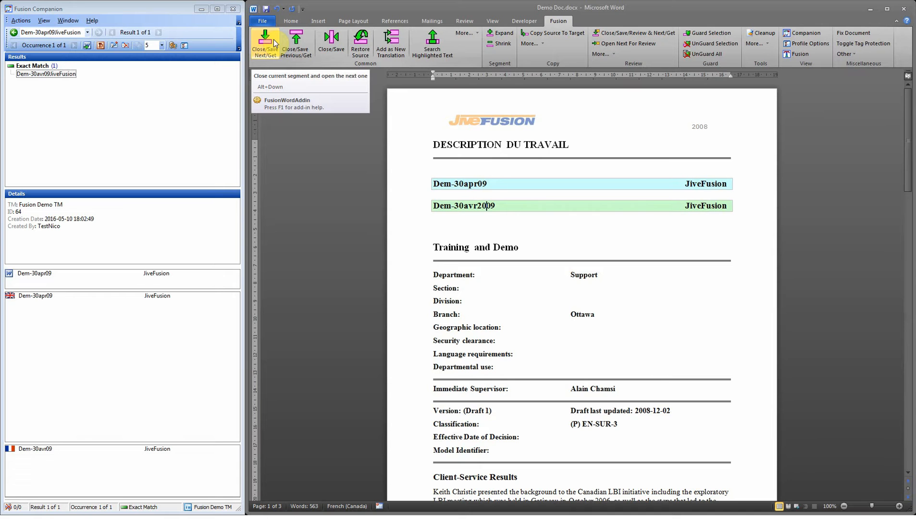
left_click(274, 43)
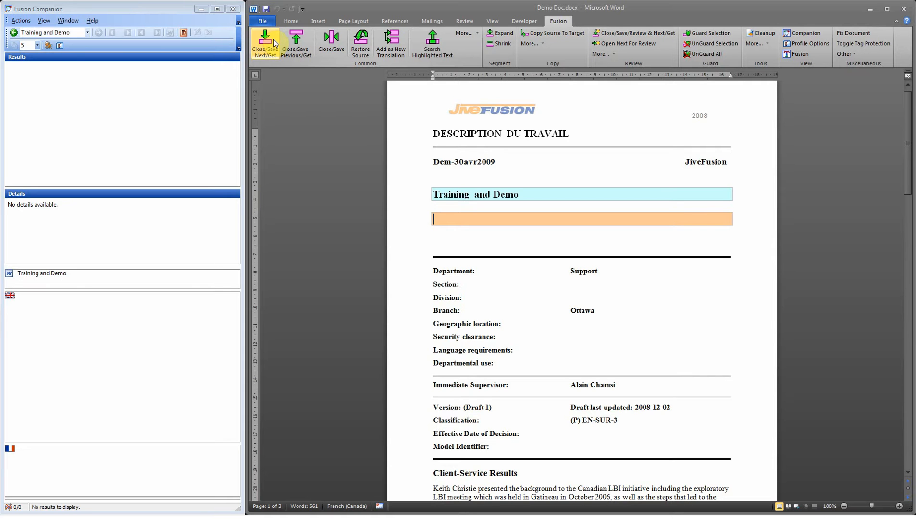
- Translate "Training and Demo" as "Apprentissage et Démo" and save and close the segment
type("aPPRENTISS")
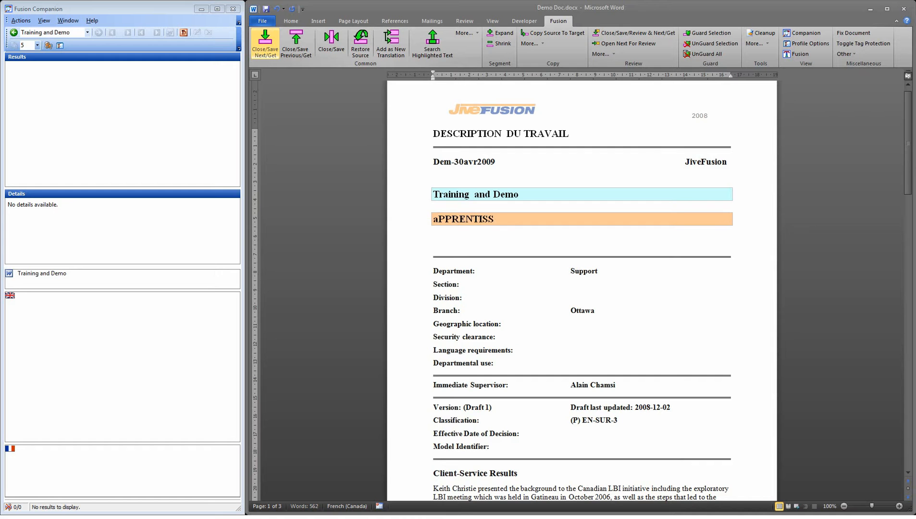
type("AGE et D")
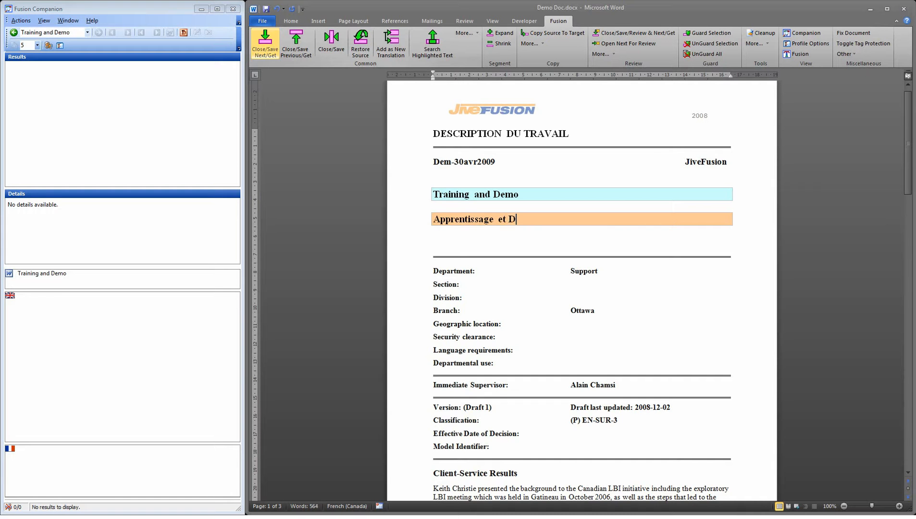
type("émo")
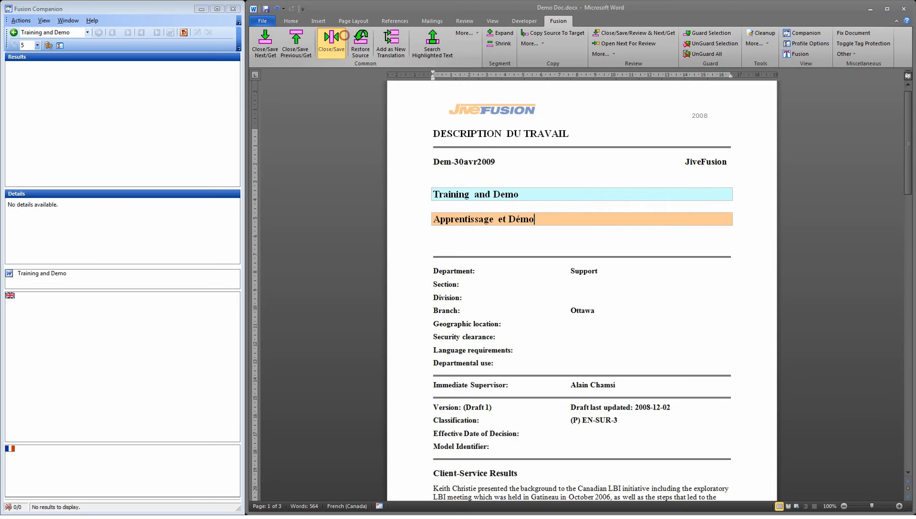
left_click(344, 36)
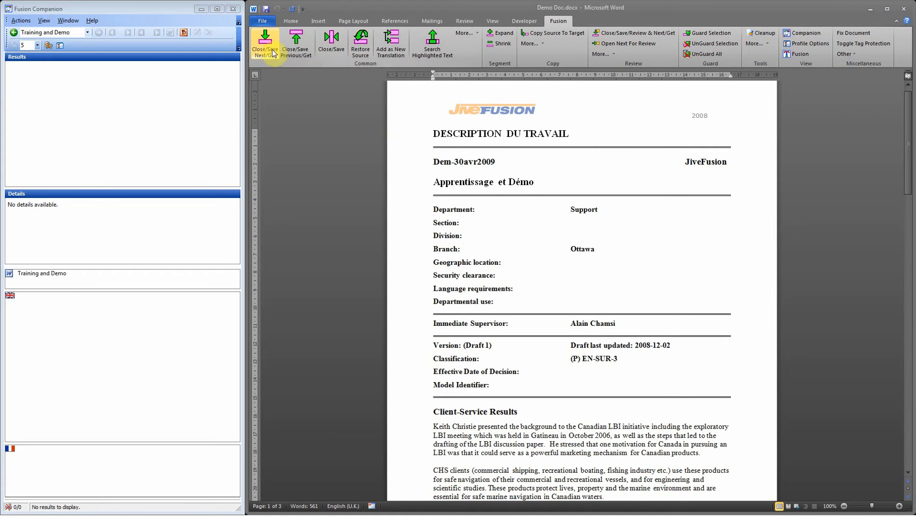
- Reopen the "Apprentissage et Démo" segment and restore its original source text
left_click(475, 185)
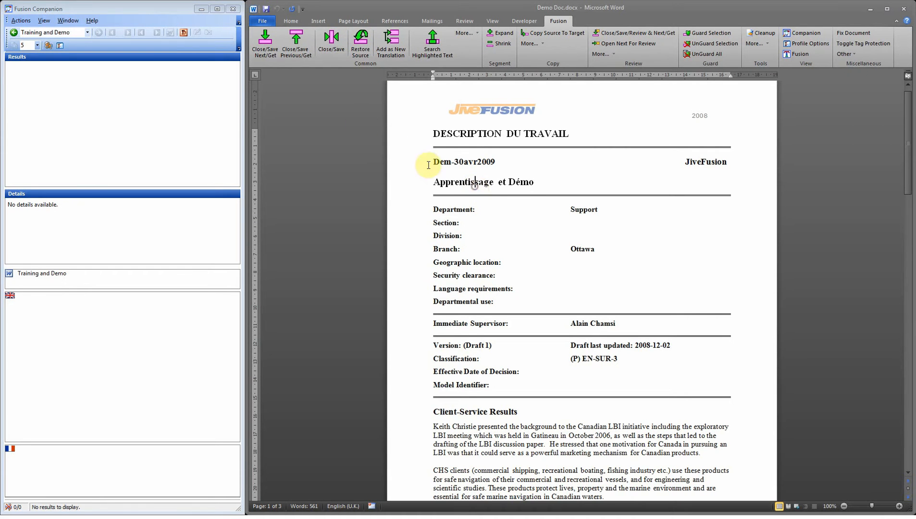
left_click(264, 47)
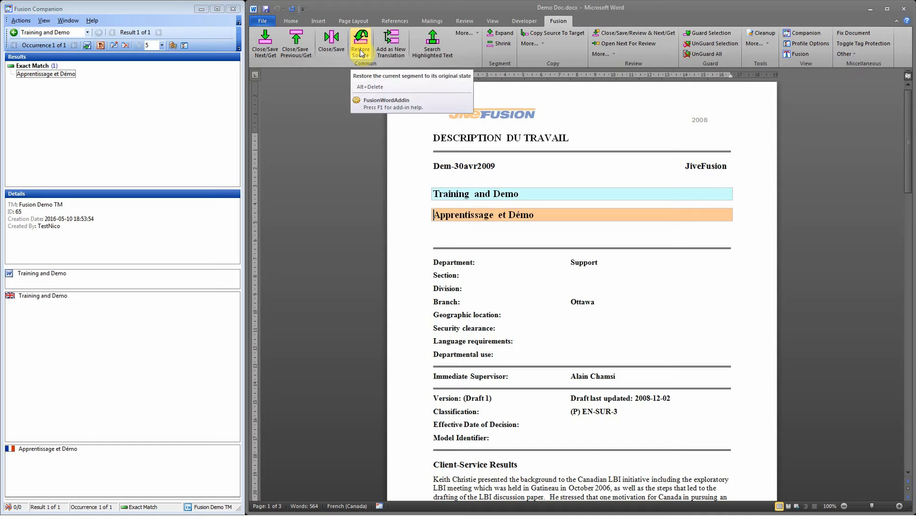
left_click(361, 52)
- Show the document's formatting marks and hidden text
scroll(478, 180, "up", 2)
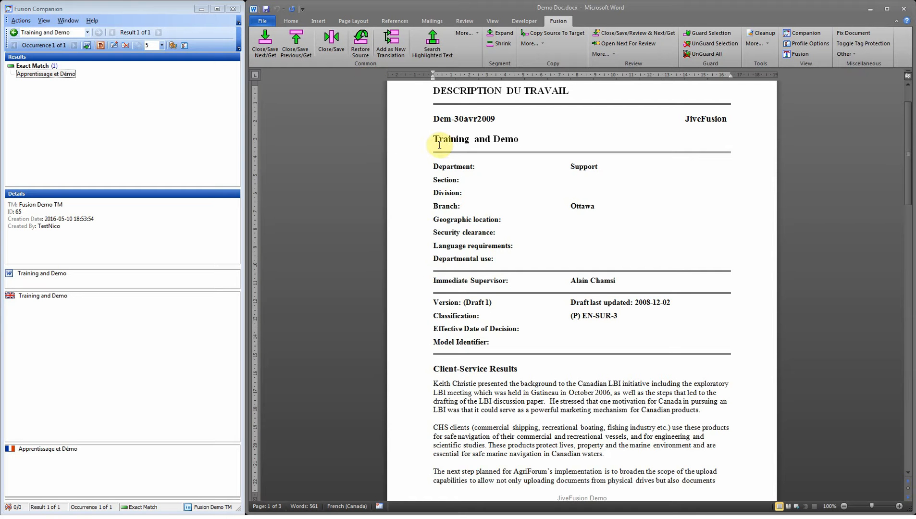
scroll(427, 141, "up", 2)
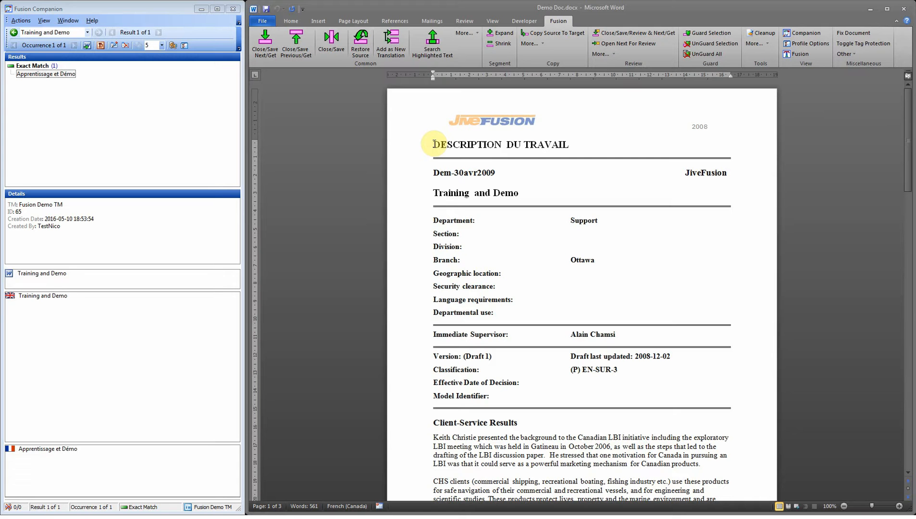
left_click(299, 22)
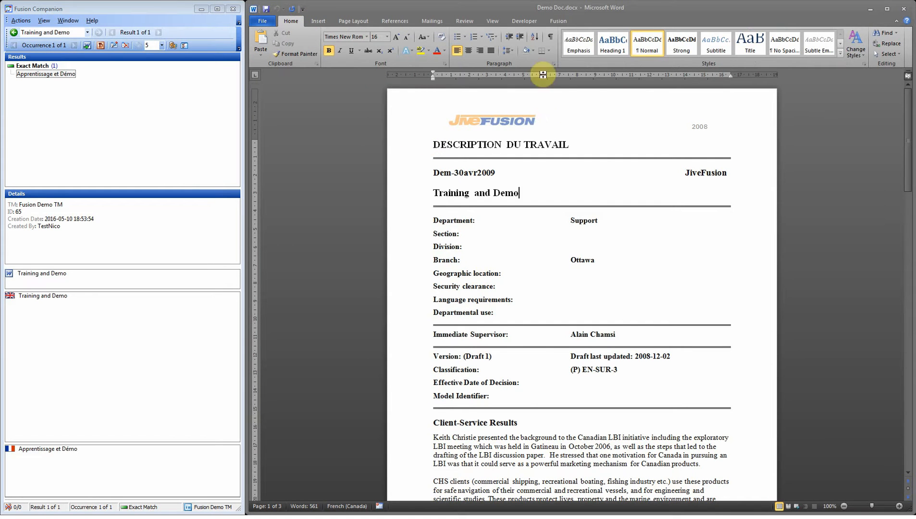
left_click(550, 41)
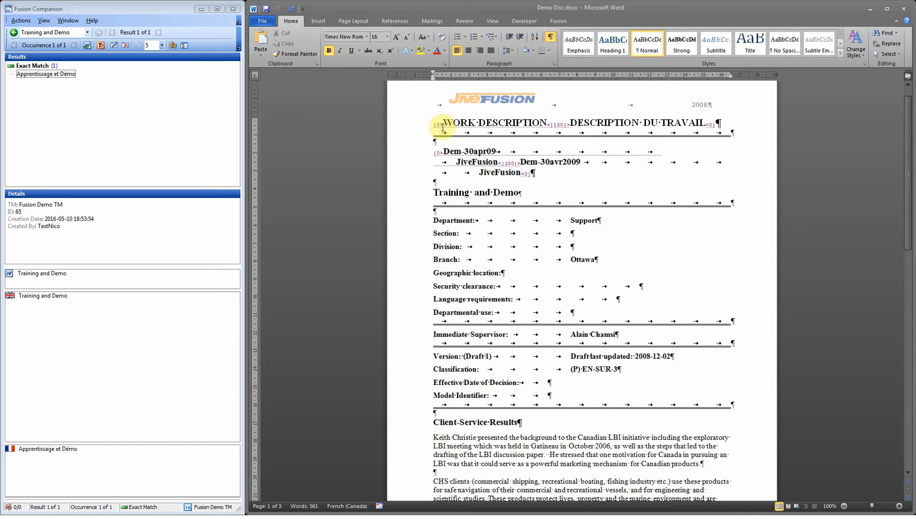
- Examine the hidden source text and the segment tags surrounding WORK DESCRIPTION and DESCRIPTION DU TRAVAIL
left_click_drag(444, 124, 693, 122)
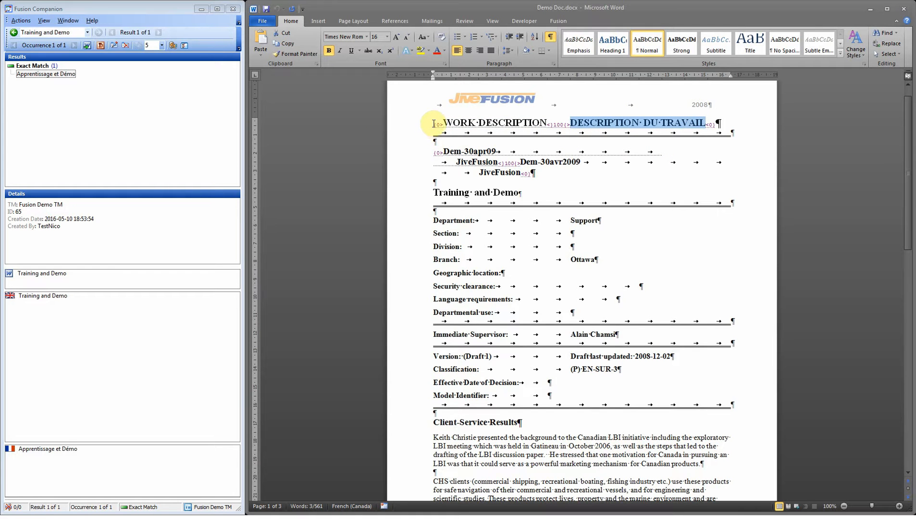
left_click_drag(433, 124, 716, 127)
left_click(713, 124)
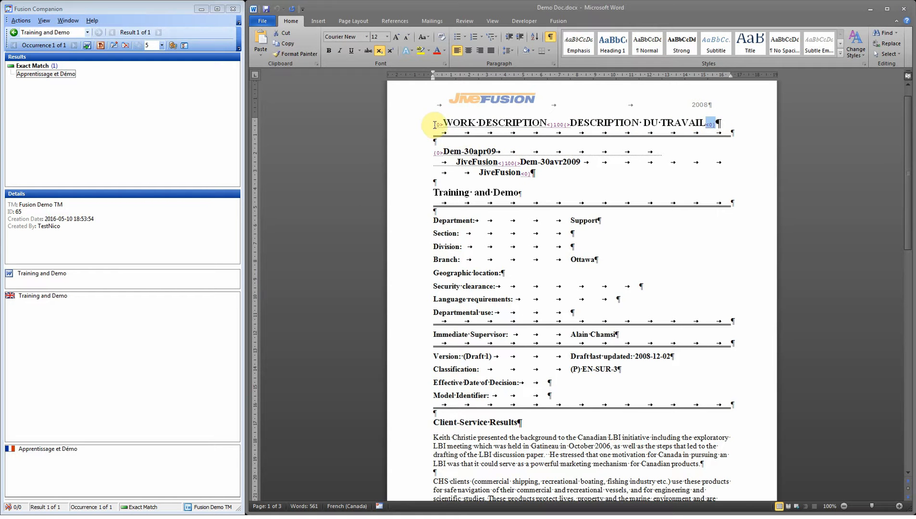
left_click_drag(435, 125, 442, 126)
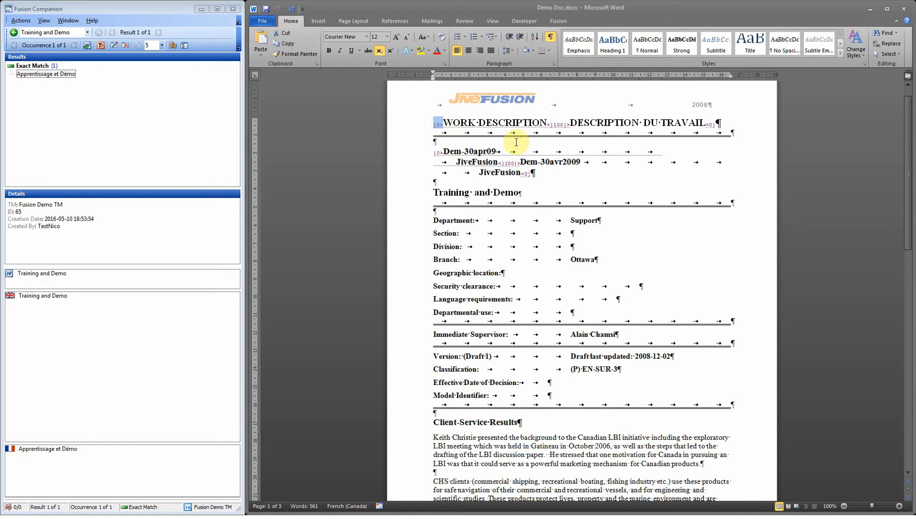
left_click_drag(548, 125, 570, 126)
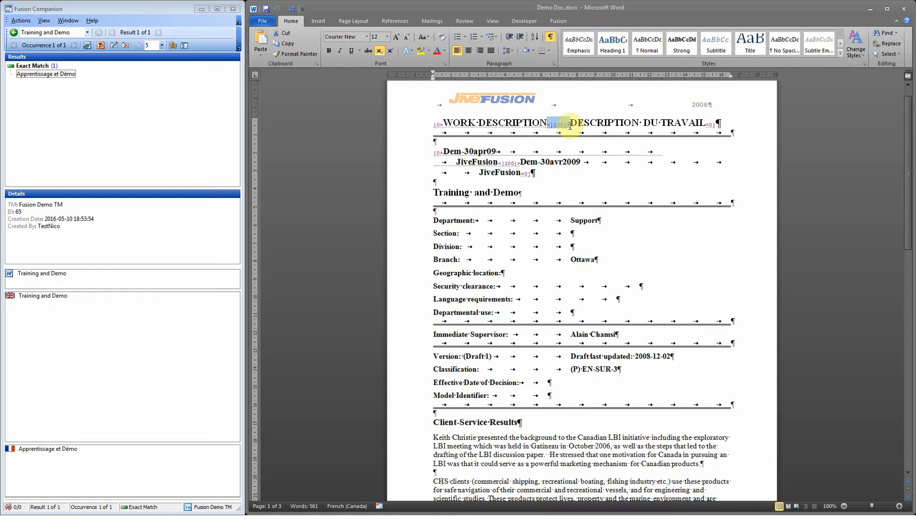
left_click(707, 124)
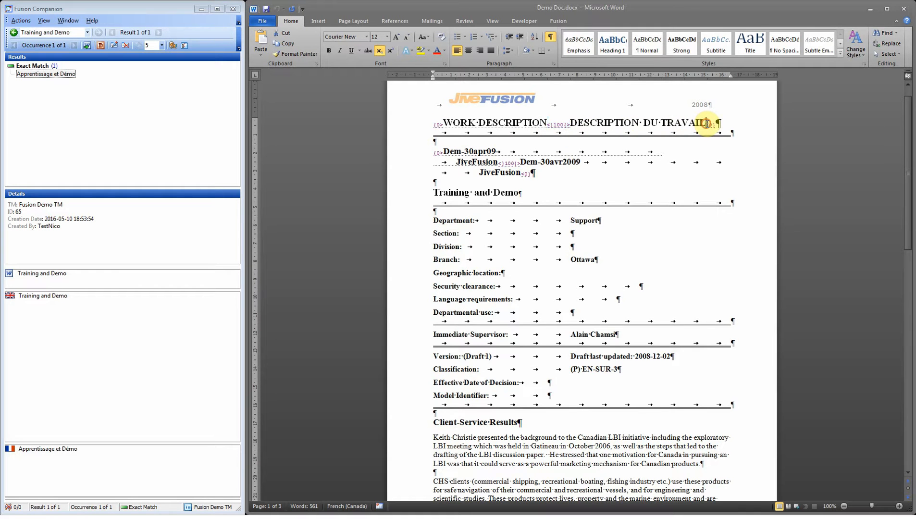
- Highlight the closing segment tag after DESCRIPTION DU TRAVAIL and hide the document's formatting marks and hidden text
left_click_drag(706, 124, 717, 124)
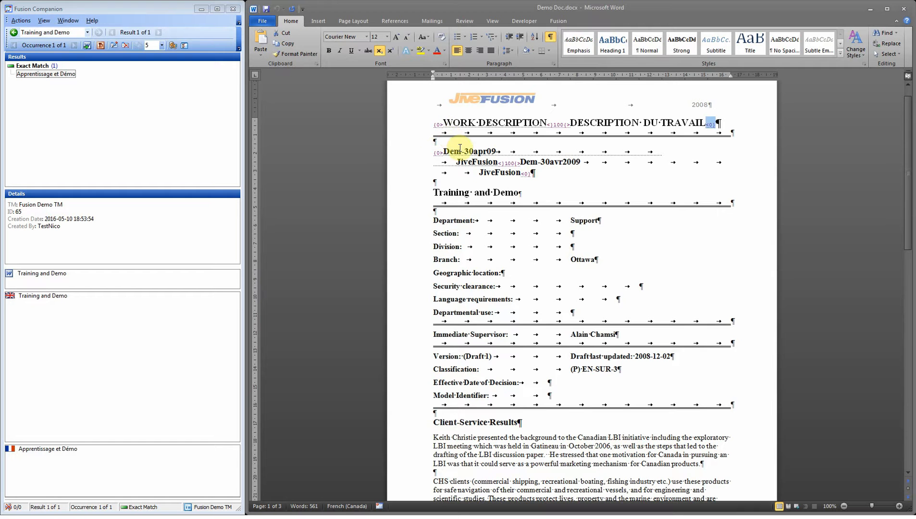
scroll(490, 194, "down", 1)
scroll(490, 195, "up", 1)
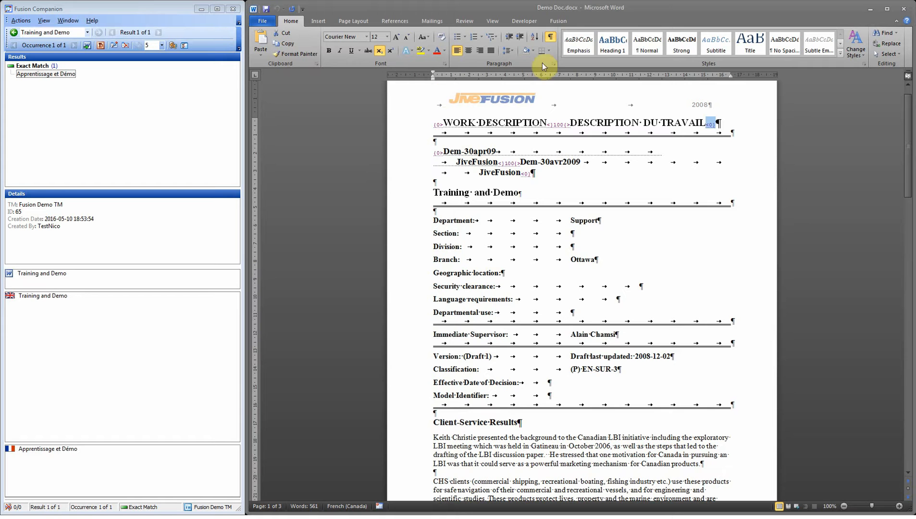
left_click(551, 38)
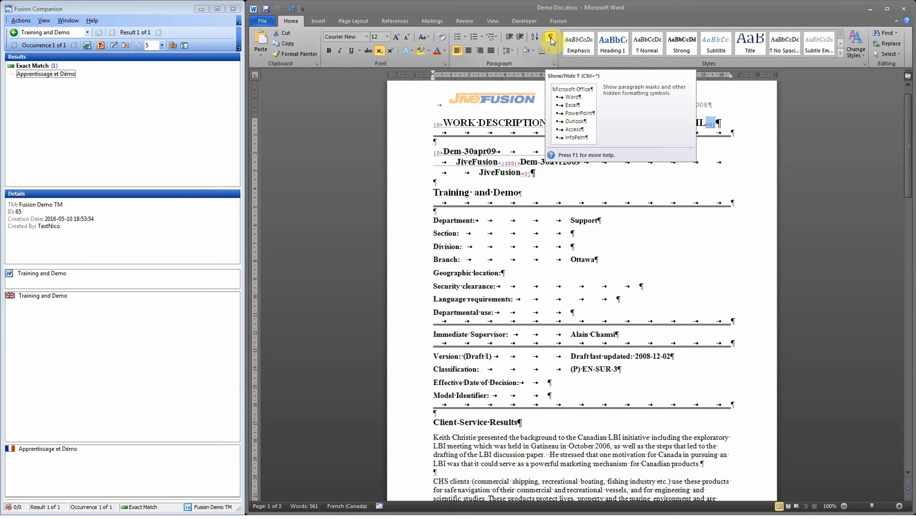
left_click(552, 39)
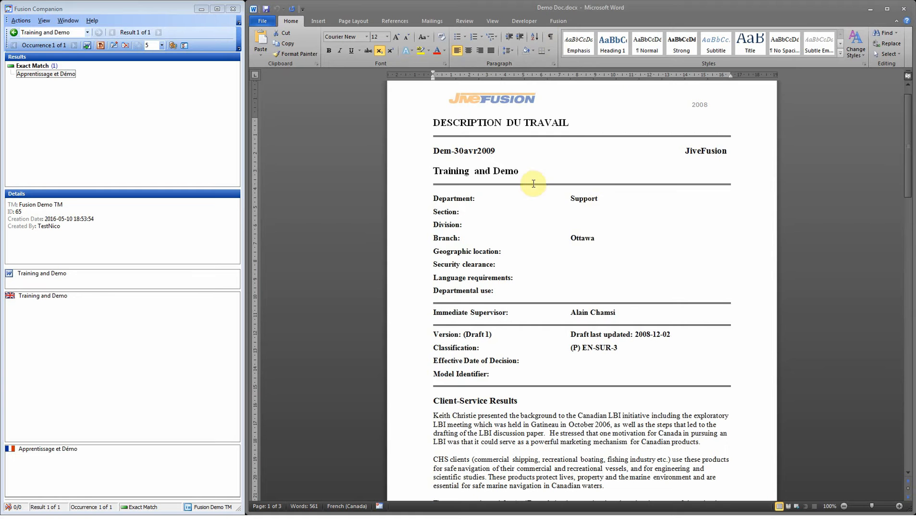
- Reopen the "Training and Demo" heading as a Fusion segment for translation
left_click(463, 171)
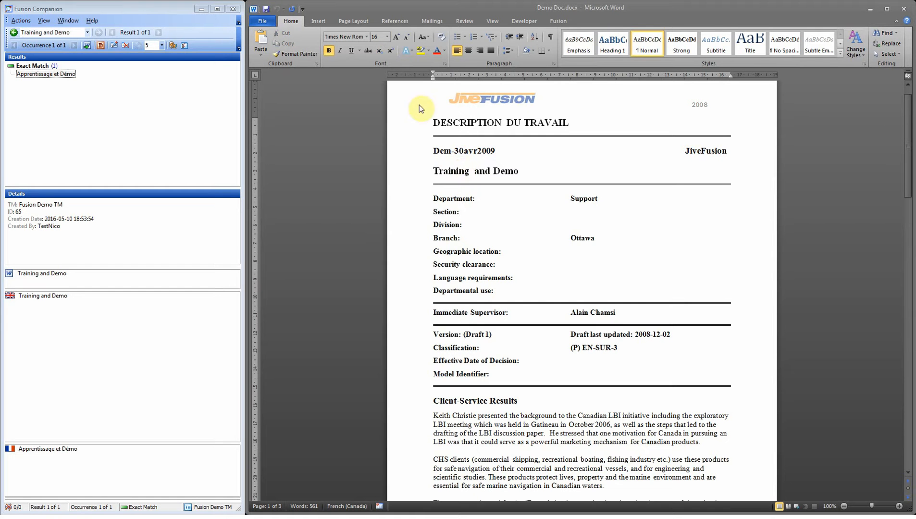
left_click(556, 20)
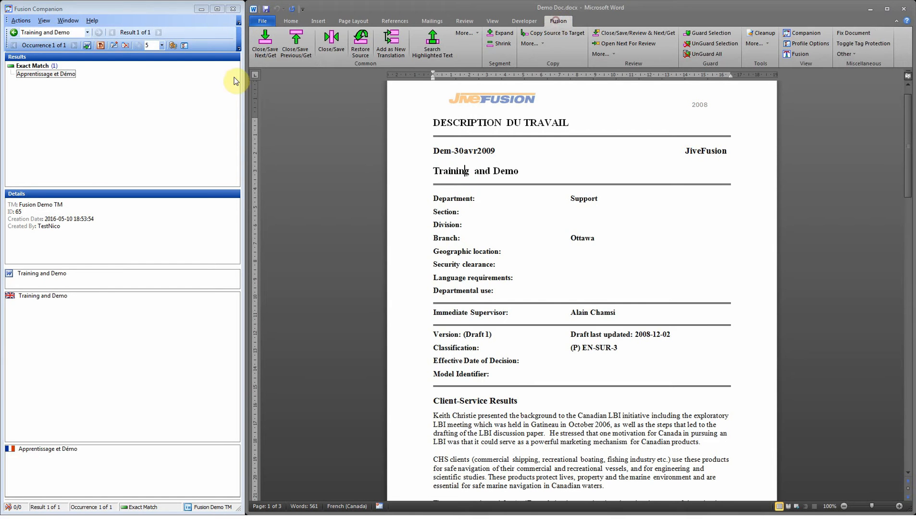
left_click(264, 42)
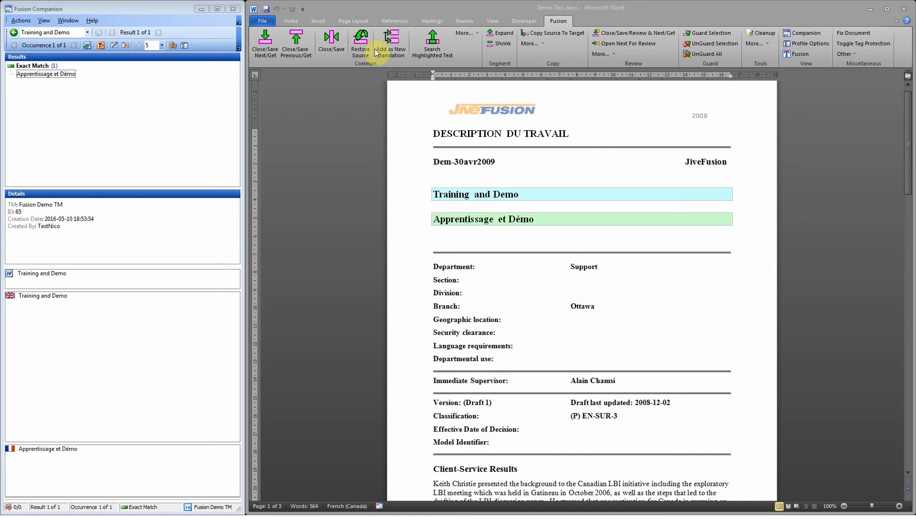
- Replace "Apprentissage" with "Formation" in the target so it reads "Formation et Démo", and save it to the translation memory
left_click(392, 42)
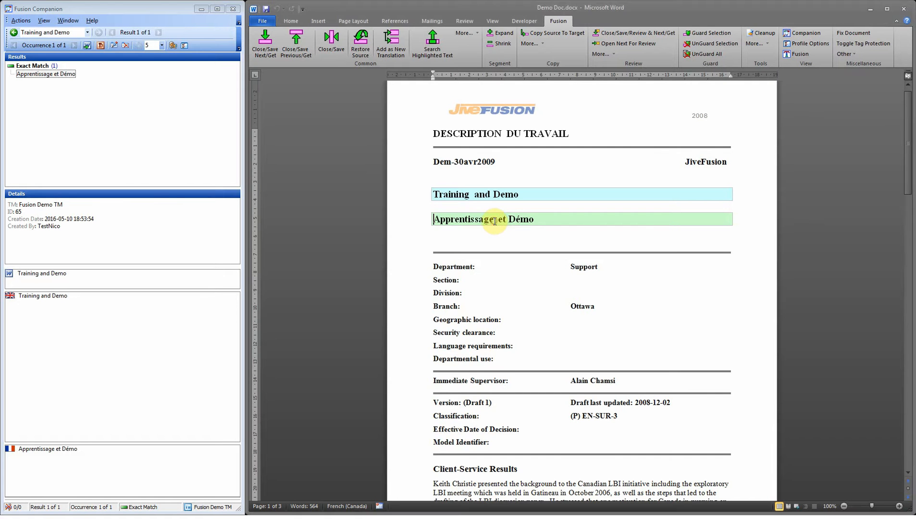
left_click_drag(496, 224, 437, 221)
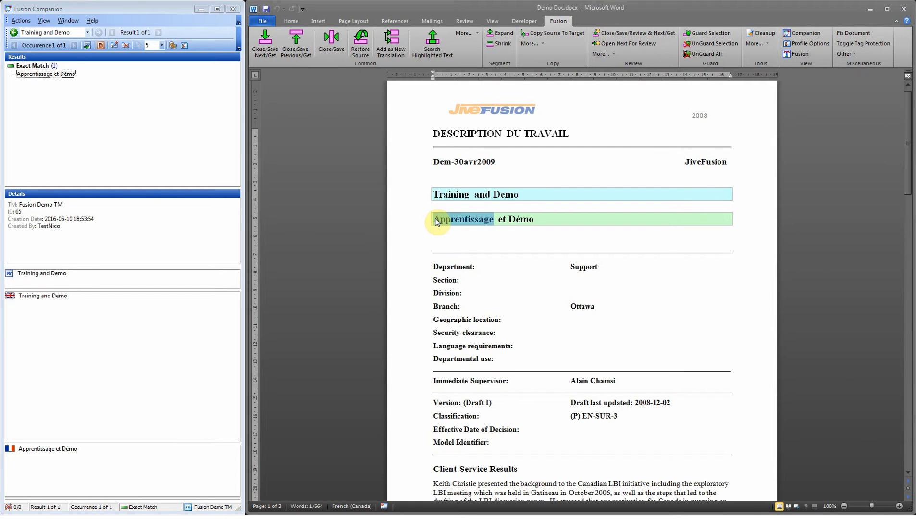
type("Formaation")
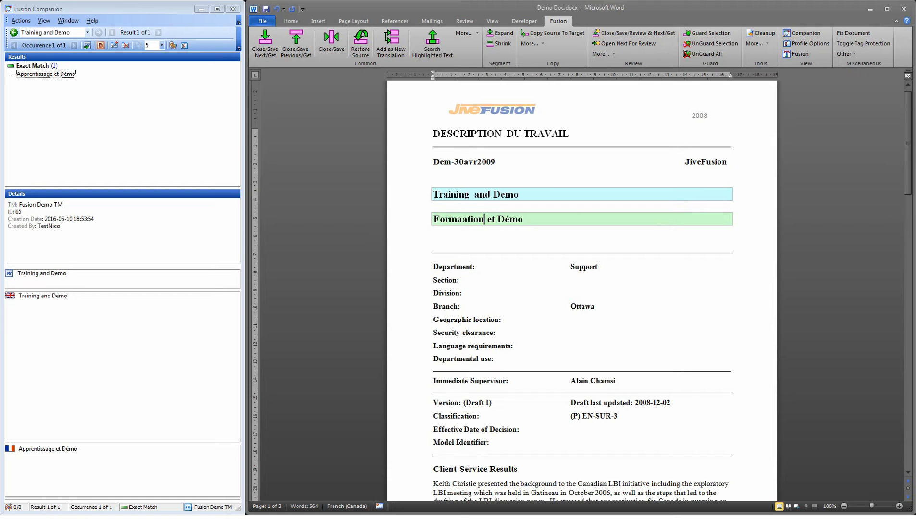
key("Left")
key("Left")
key("Left")
key("Left")
key("BackSpace")
left_click(435, 219)
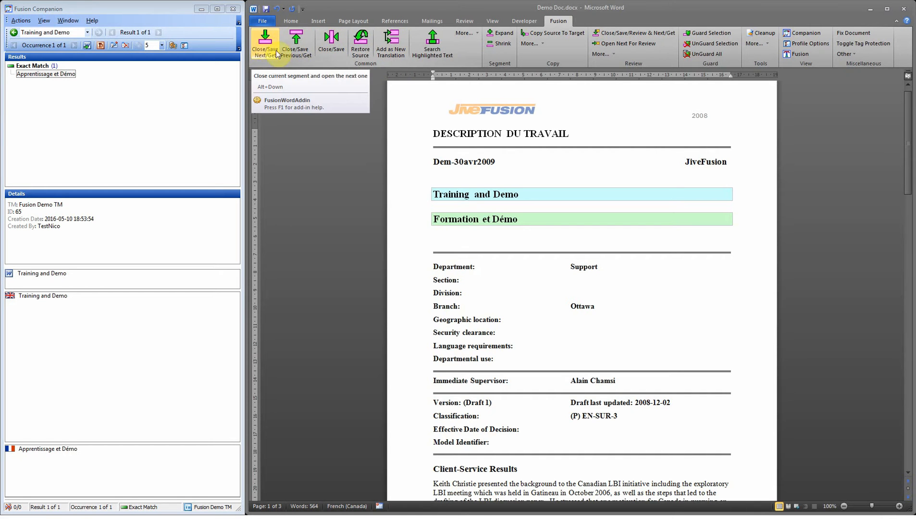
left_click(395, 43)
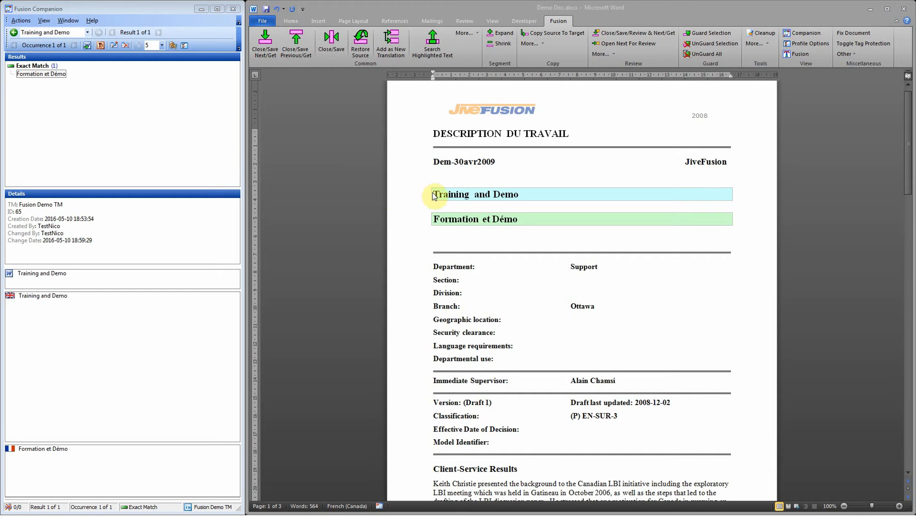
- Restore the segment's original source text and open the "Training and Demo" segment again
left_click(362, 43)
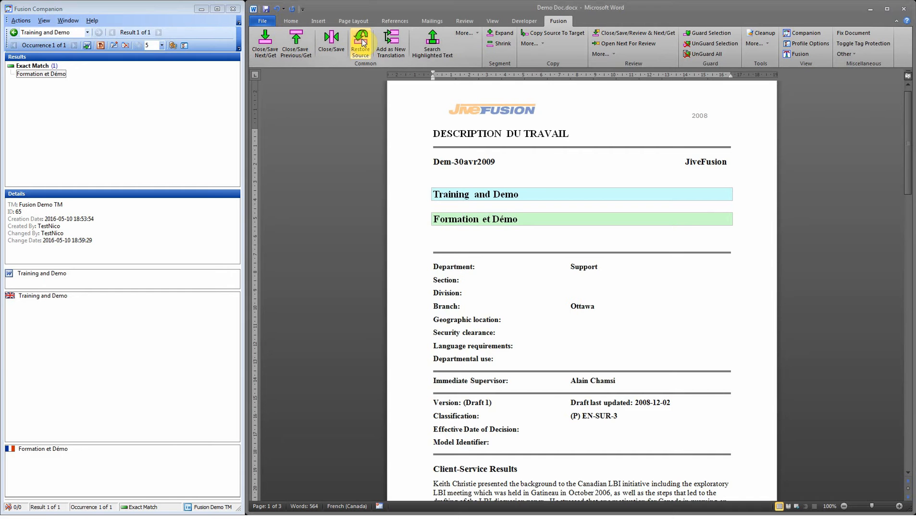
left_click(363, 43)
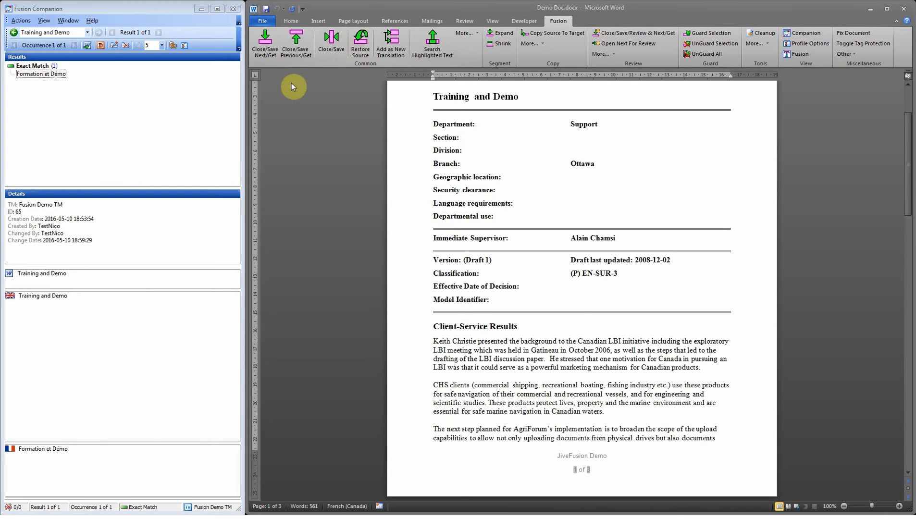
left_click(296, 43)
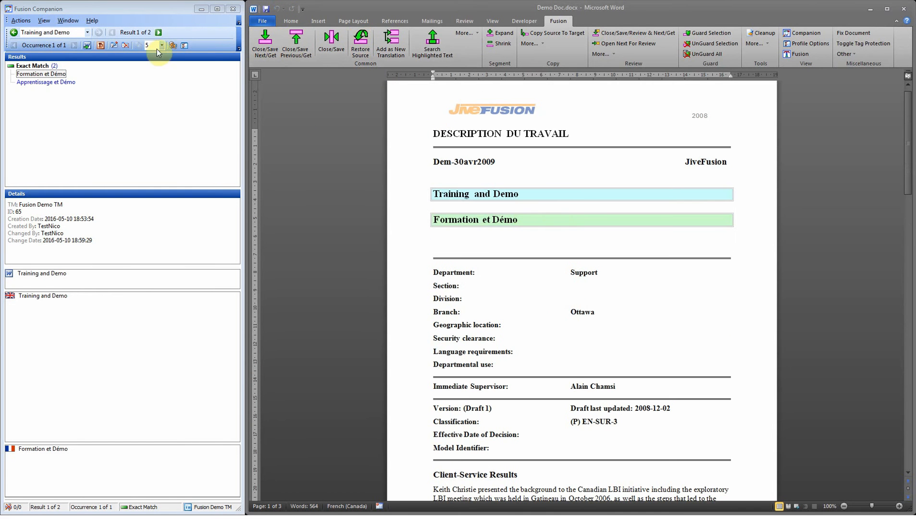
- Compare the exact matches "Formation et Démo" and "Apprentissage et Démo", and save and close the segment as "Formation et Démo"
left_click(48, 82)
left_click(48, 74)
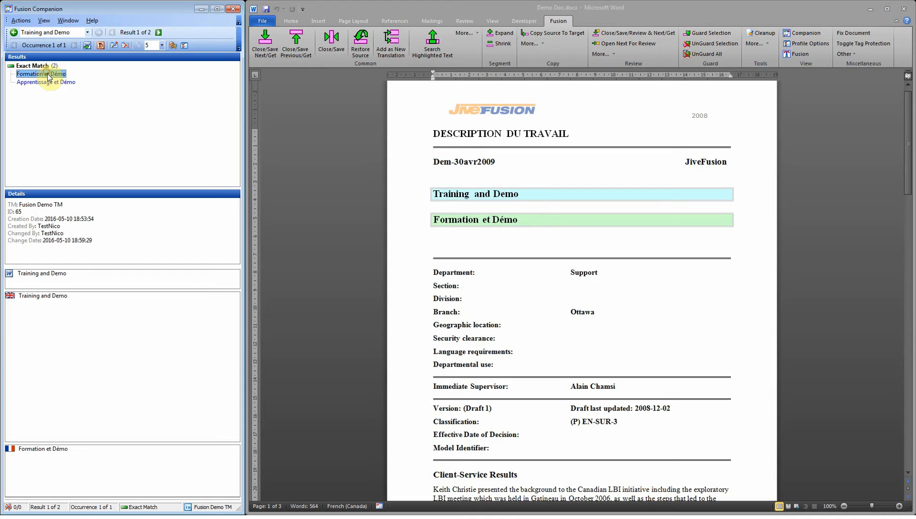
left_click(50, 82)
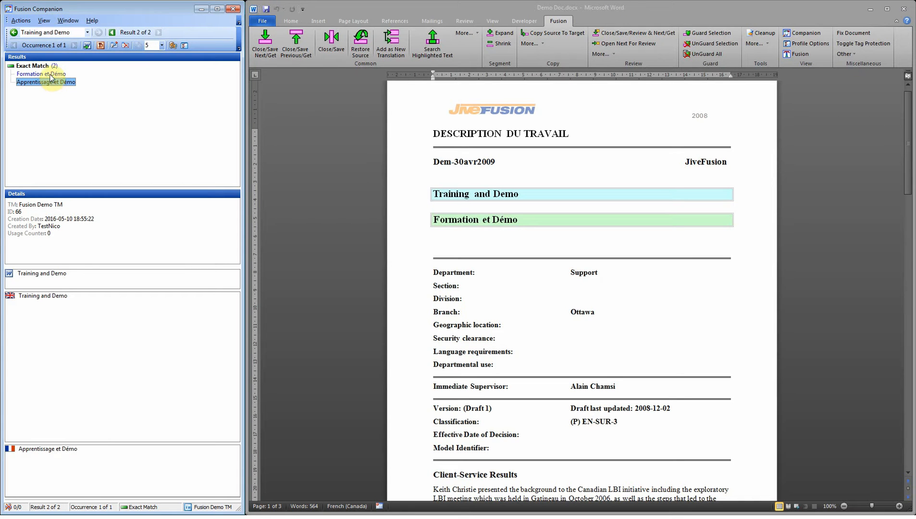
left_click(49, 75)
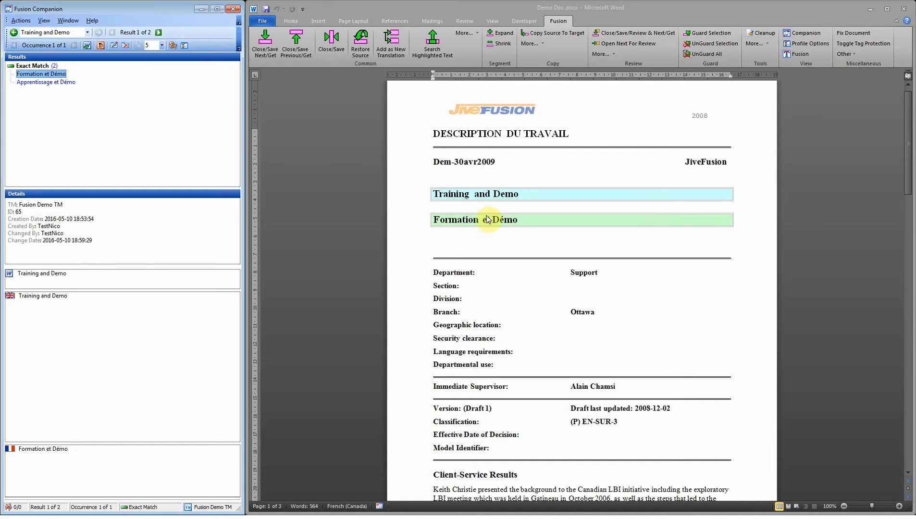
left_click(392, 40)
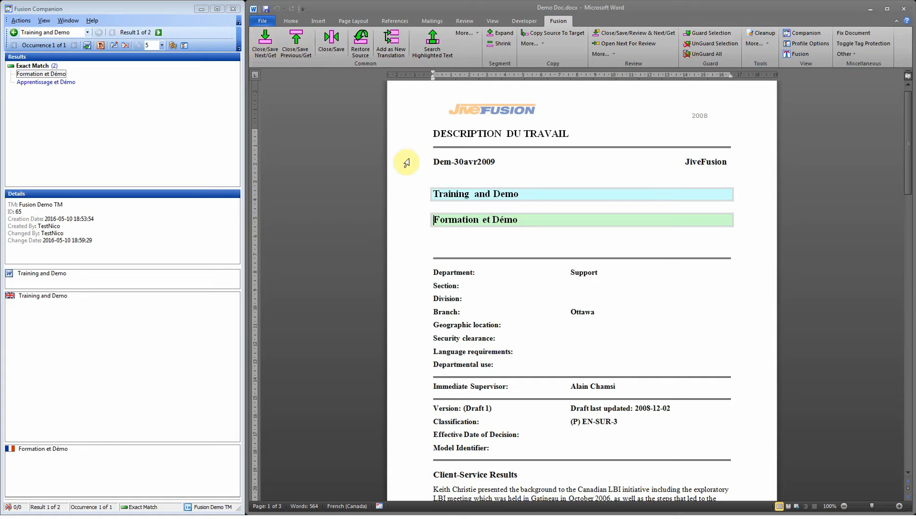
left_click(331, 49)
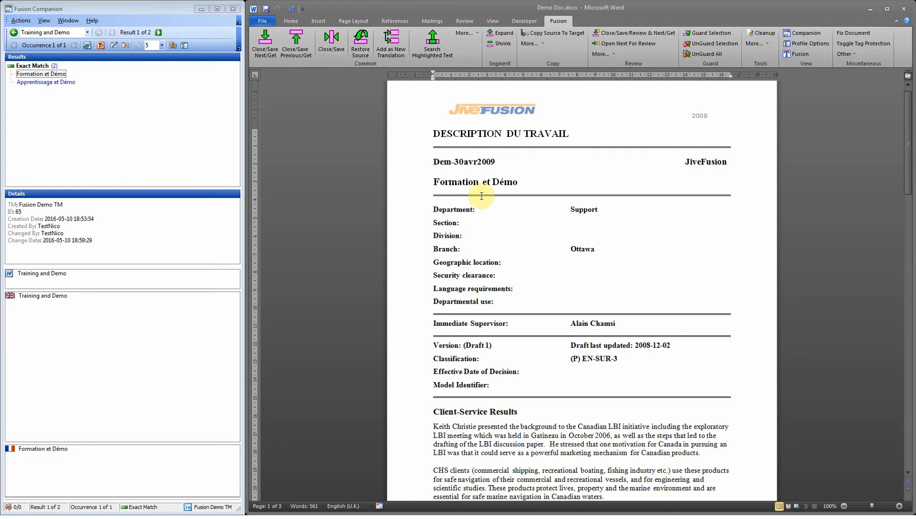
- Open the first sentence of the footnoted "Develops departmental standards" paragraph on page 2 as a segment
scroll(481, 196, "down", 3)
scroll(481, 196, "down", 3)
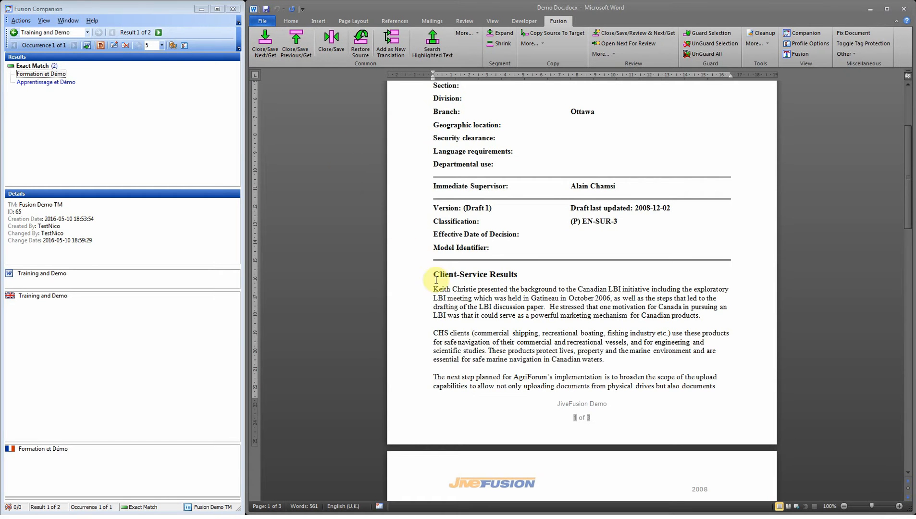
scroll(432, 286, "down", 1)
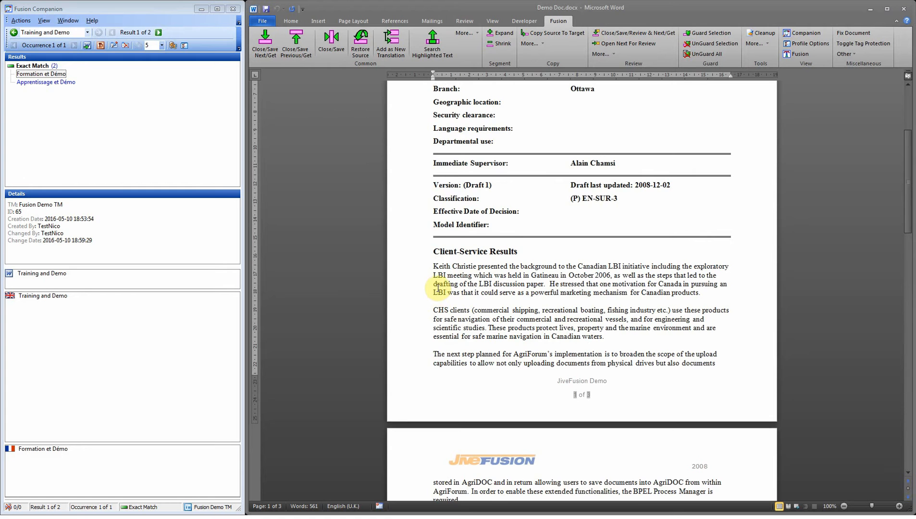
scroll(438, 286, "down", 2)
scroll(437, 284, "down", 3)
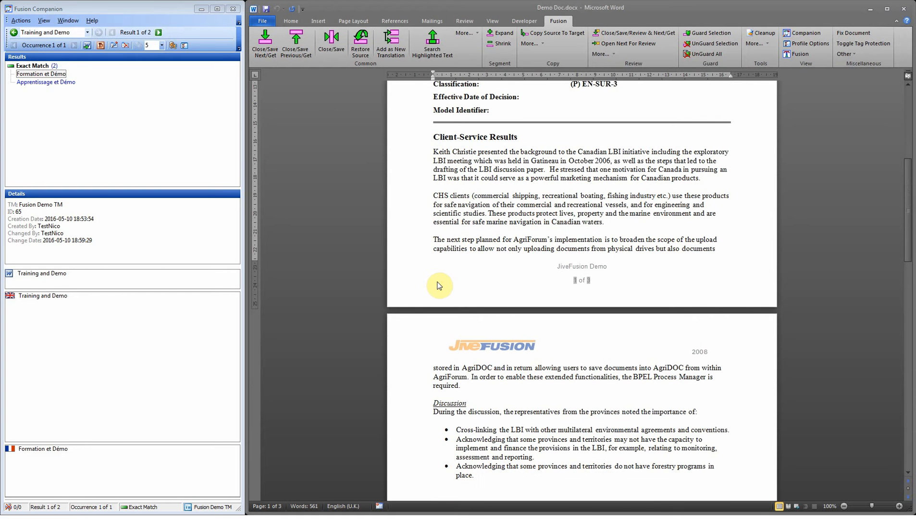
scroll(438, 285, "down", 10)
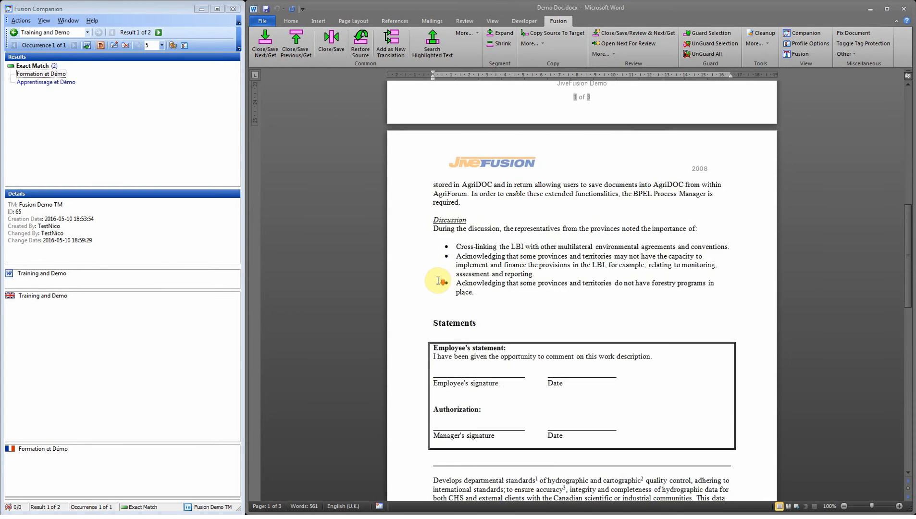
scroll(438, 279, "down", 6)
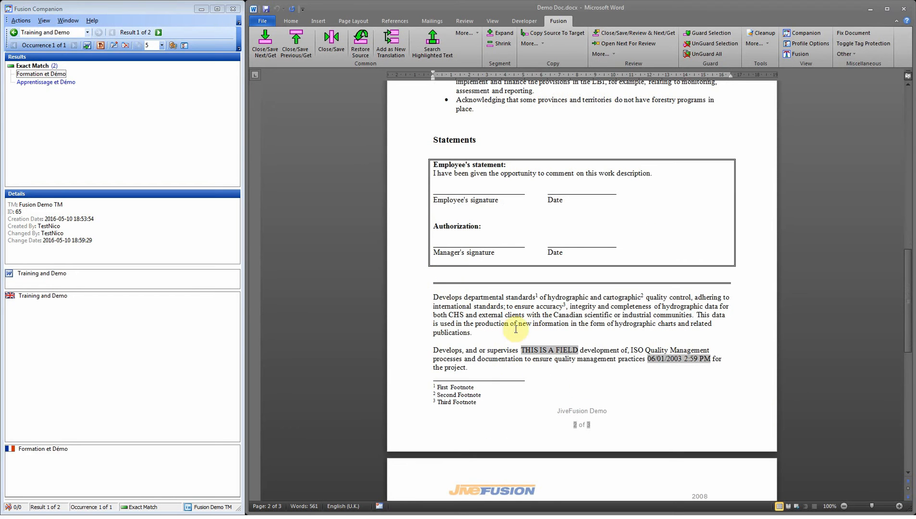
left_click(473, 295)
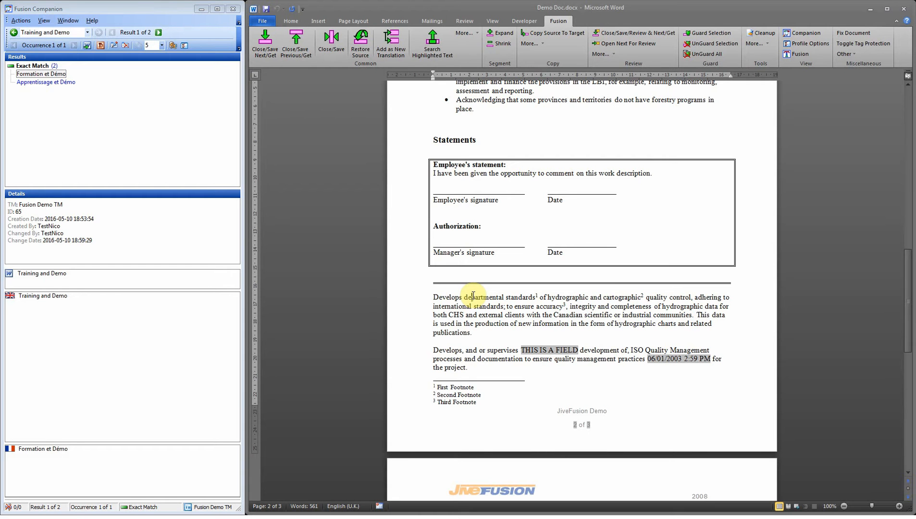
left_click_drag(473, 296, 678, 307)
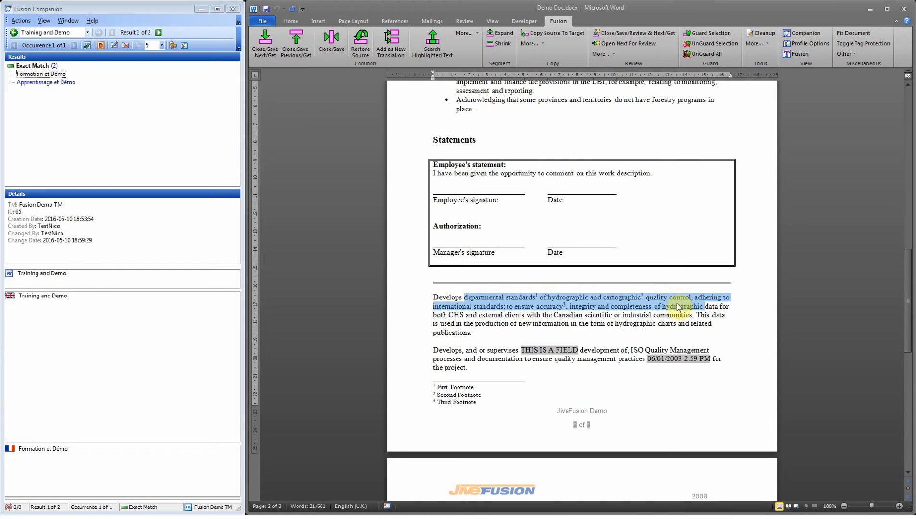
left_click(470, 302)
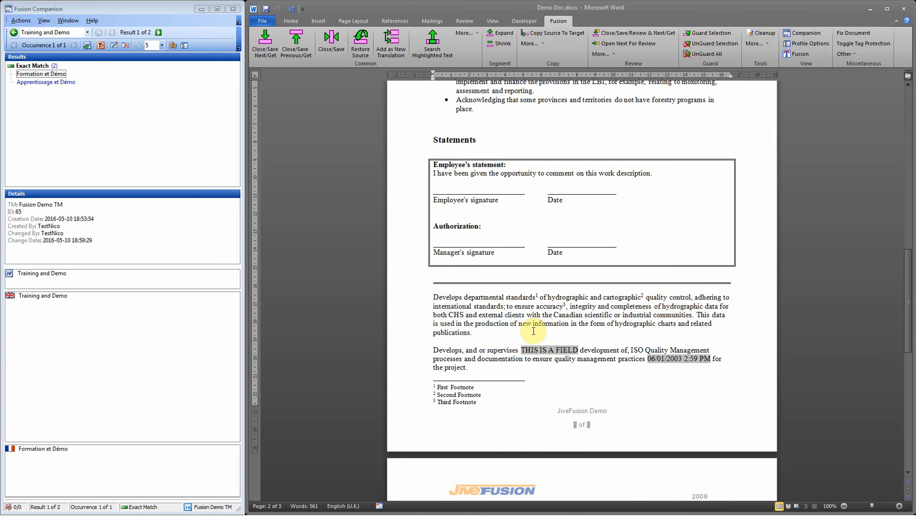
key("alt+Down")
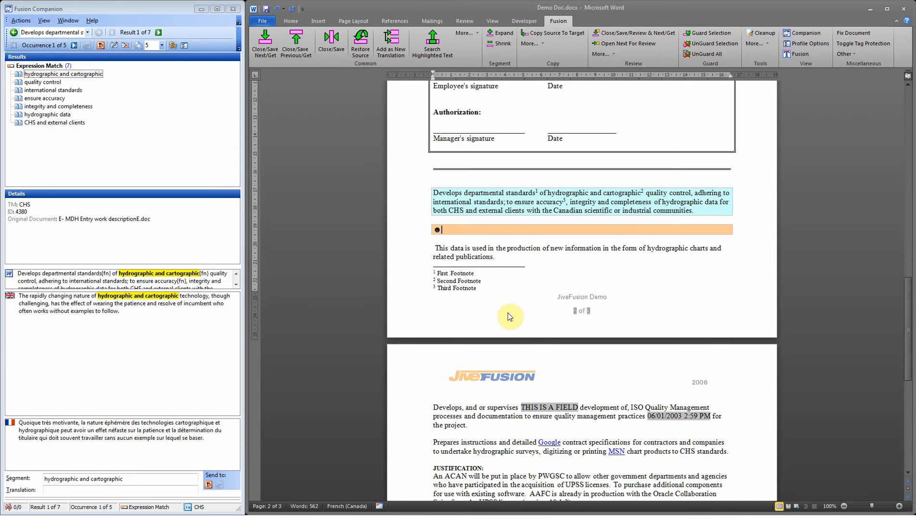
- Clear the placeholder symbol from the target and copy the source text with its three footnotes into it
left_click(455, 230)
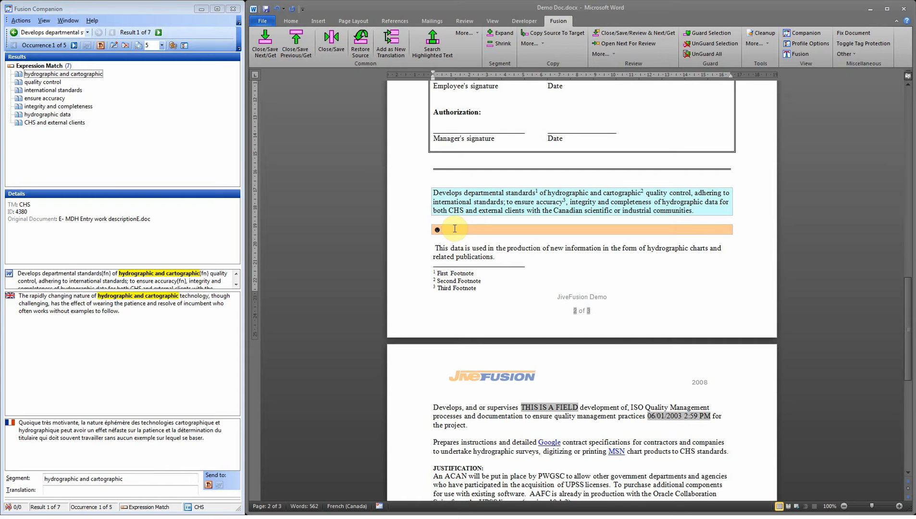
key("BackSpace")
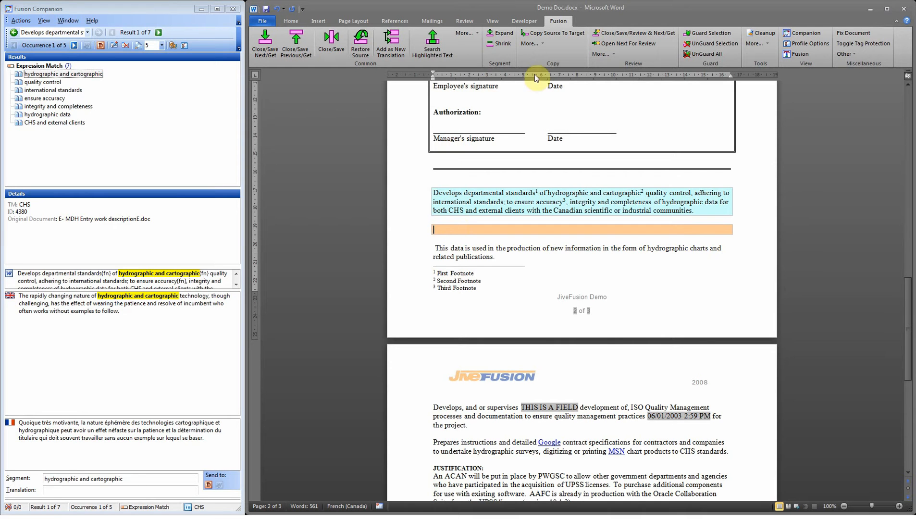
left_click(556, 34)
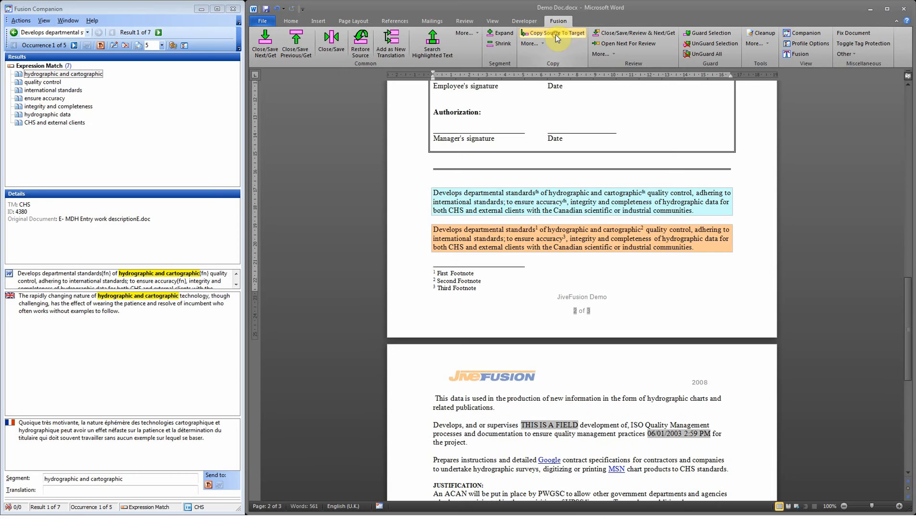
mouse_move(554, 236)
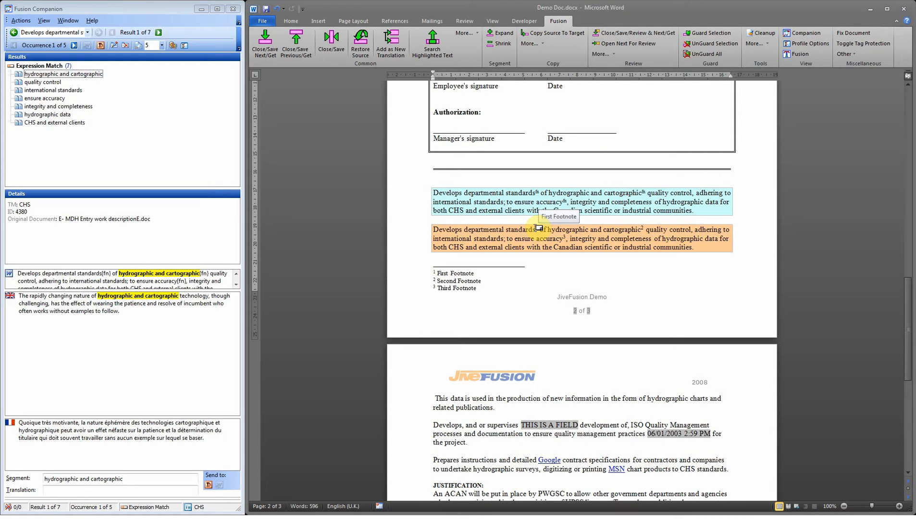
- Restore the original source of the "Develops departmental standards" segment and place the cursor in that sentence
left_click(362, 42)
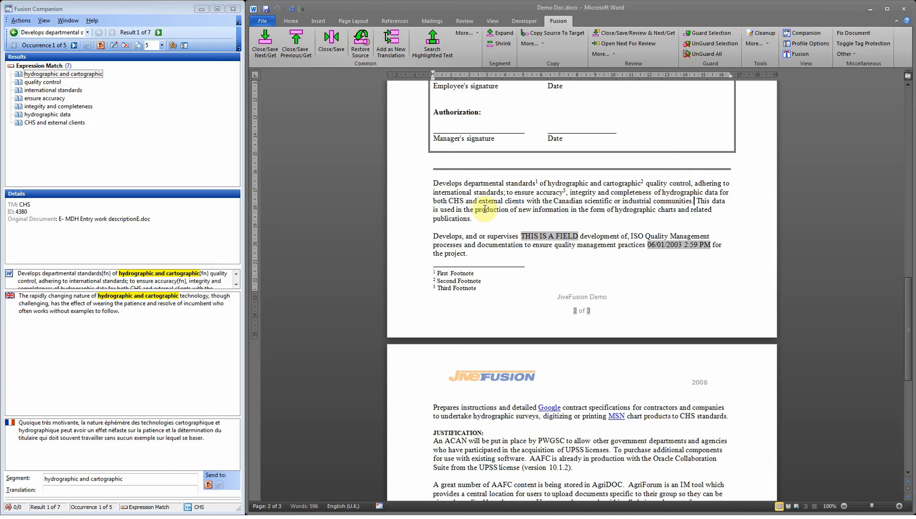
left_click(475, 183)
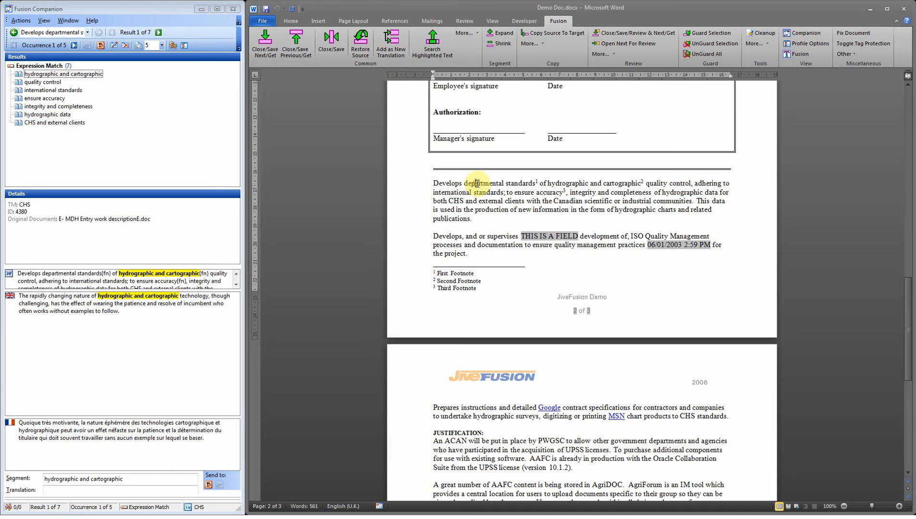
- Open the first sentence of the "Develops departmental standards" paragraph as a segment and translate it as "Ceci est ma traduction de la phrase anglaise correspondante."
left_click(266, 43)
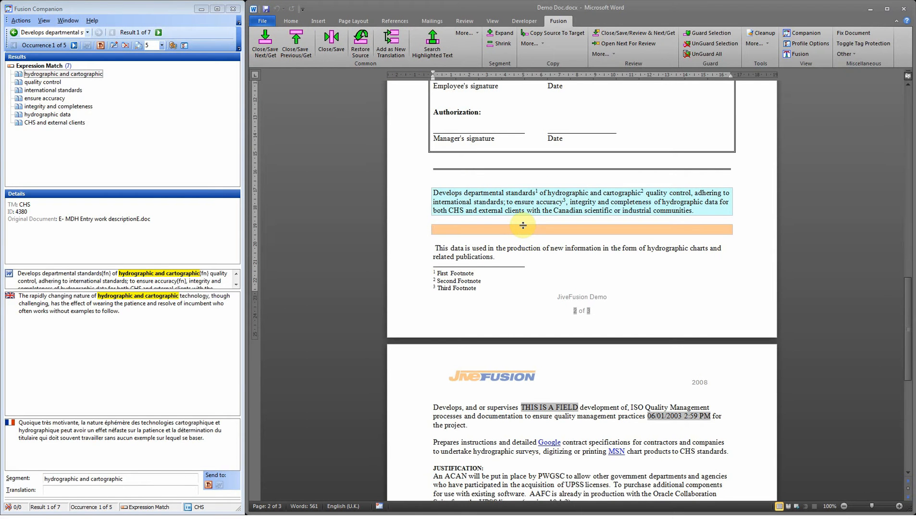
type("Ceci est ma traduction")
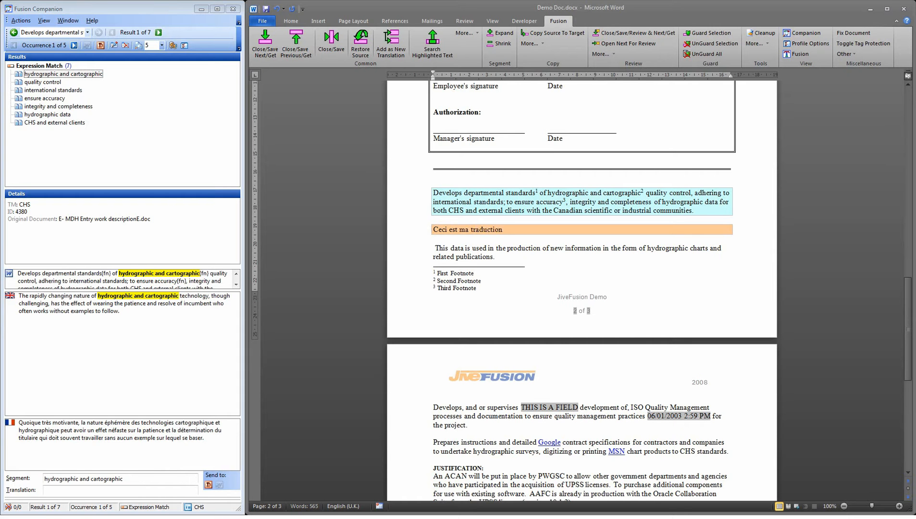
type(" de la phrase anglaise correspondante.")
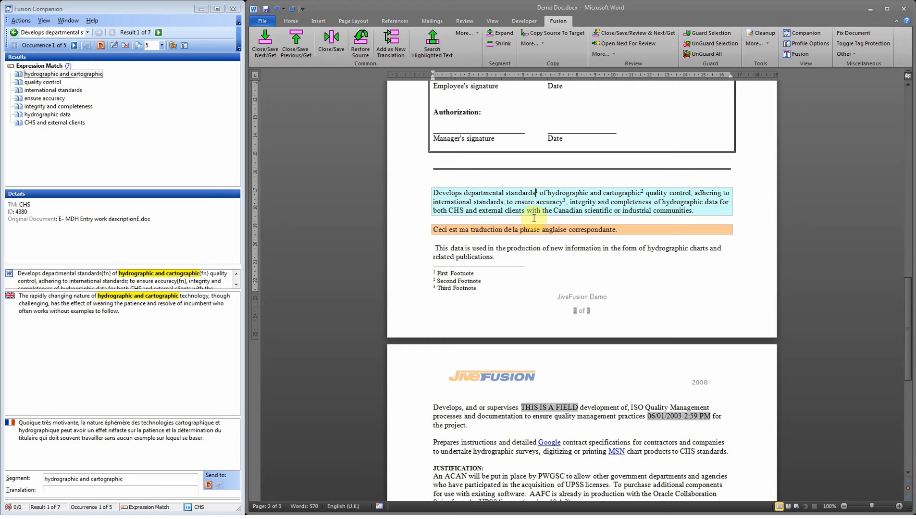
- Transfer the first footnote from the source segment into the French translation, directly after "phrase"
left_click_drag(536, 193, 541, 197)
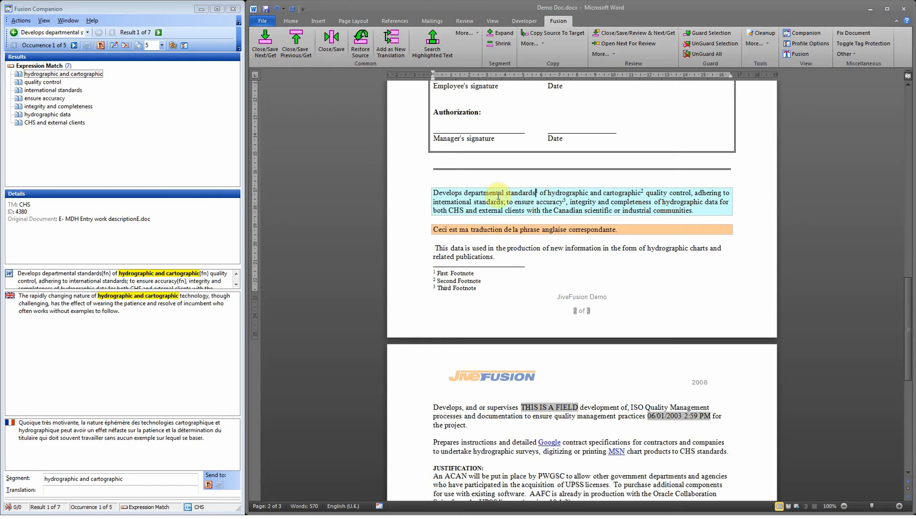
mouse_move(540, 193)
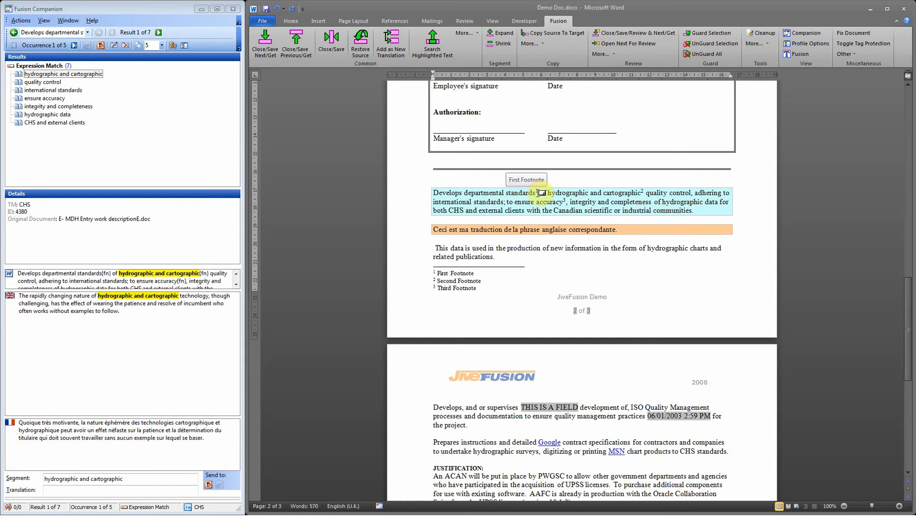
mouse_move(542, 193)
left_mouse_down()
mouse_move(533, 205)
mouse_move(542, 202)
left_mouse_up()
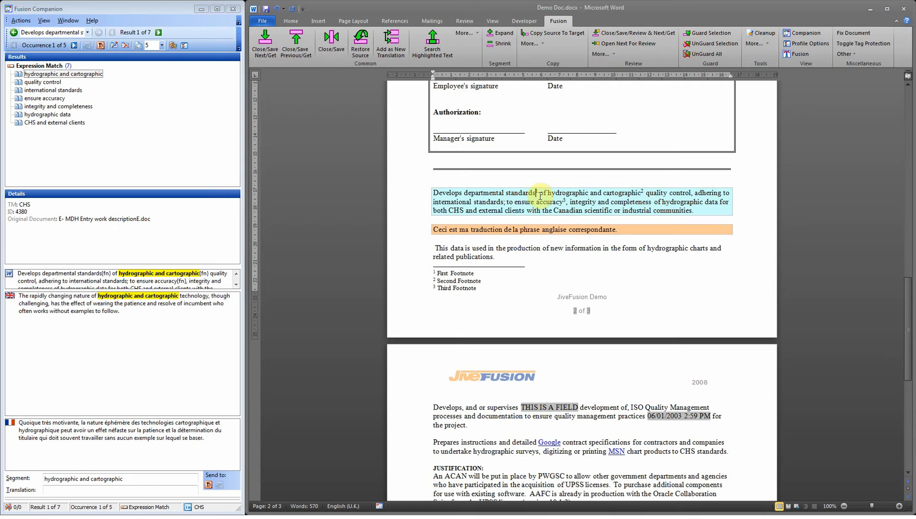
mouse_move(568, 202)
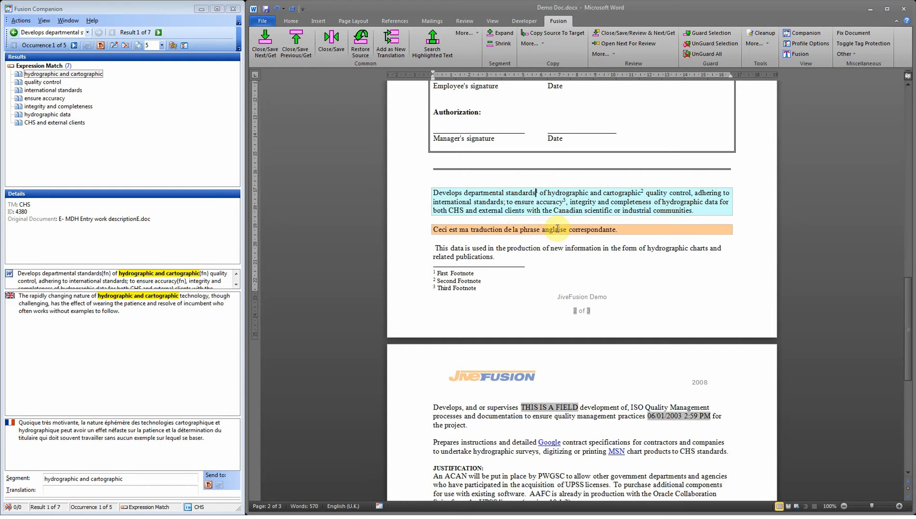
left_click(540, 230)
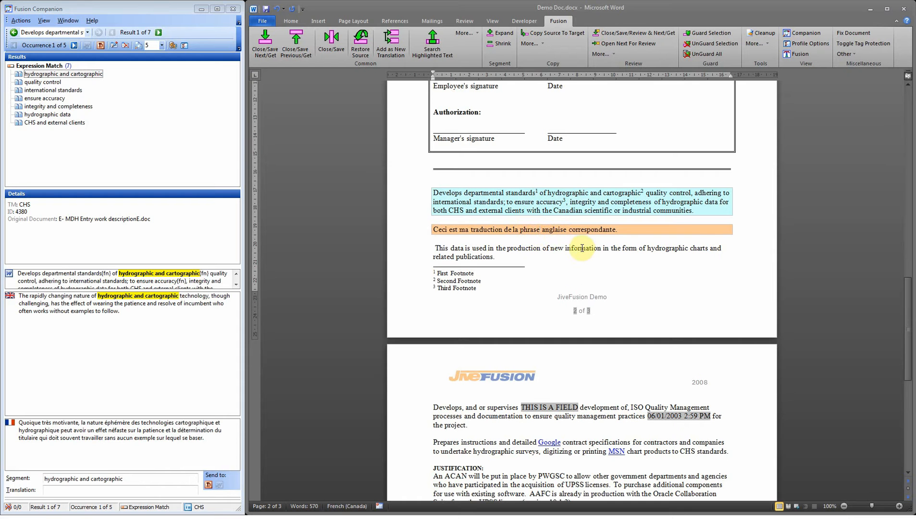
left_click(620, 231)
key("BackSpace")
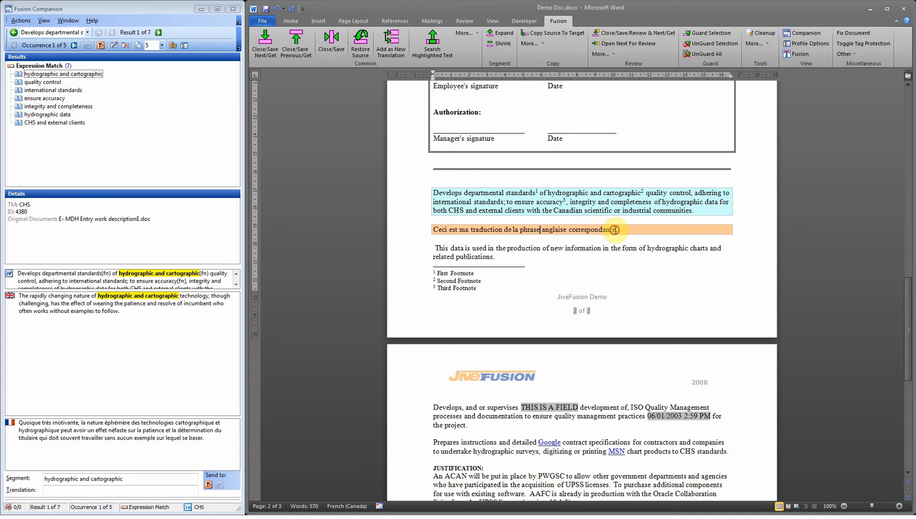
type(".")
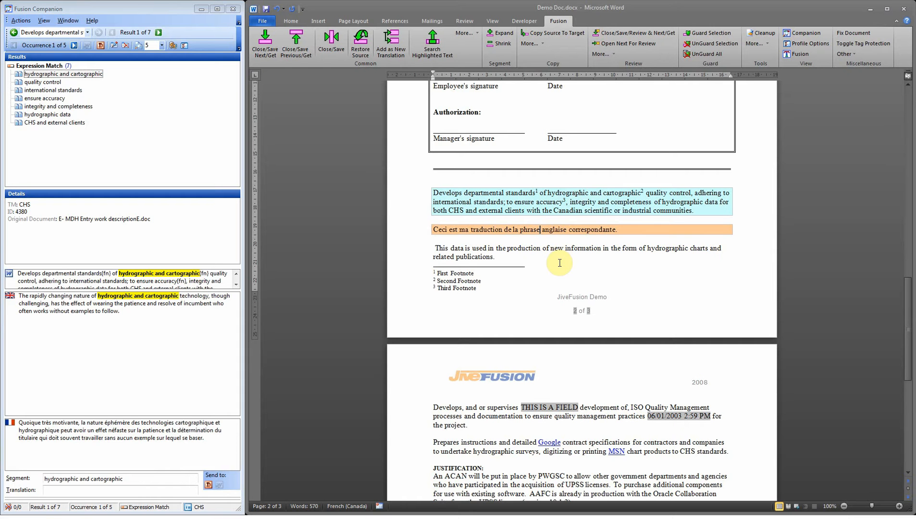
key("ctrl+alt+f")
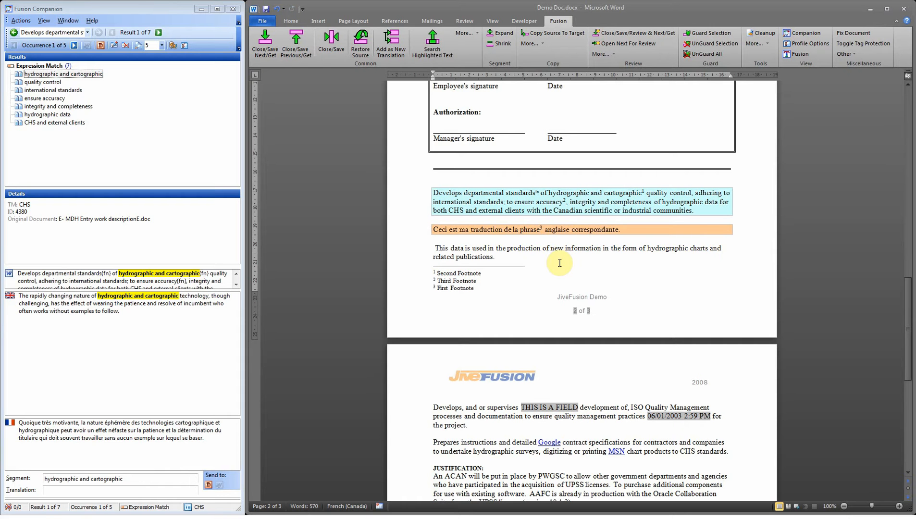
- Examine the placeholder in the source, the transferred reference in the translation, and the "First Footnote" text at the foot of the page
left_click(538, 192)
double_click(538, 192)
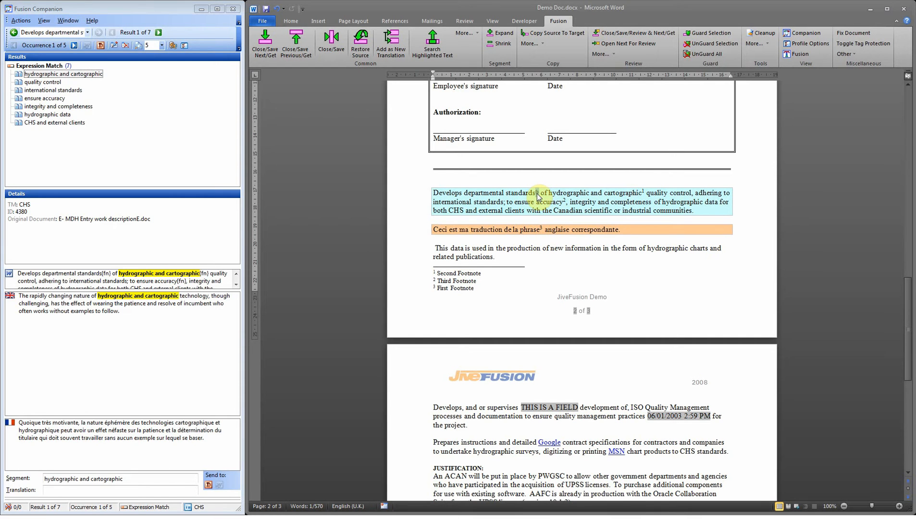
left_click_drag(537, 197, 545, 229)
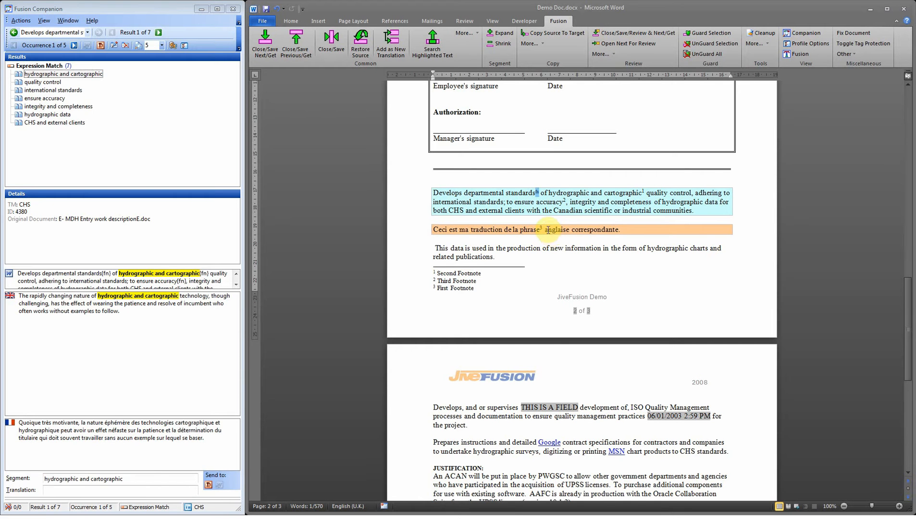
left_click(539, 193)
left_click(539, 192)
left_click_drag(545, 232, 541, 228)
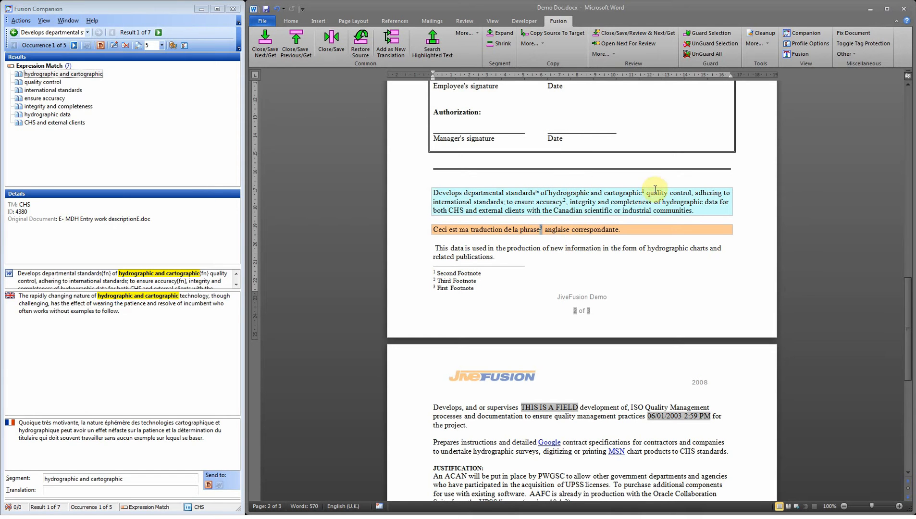
left_click(540, 229)
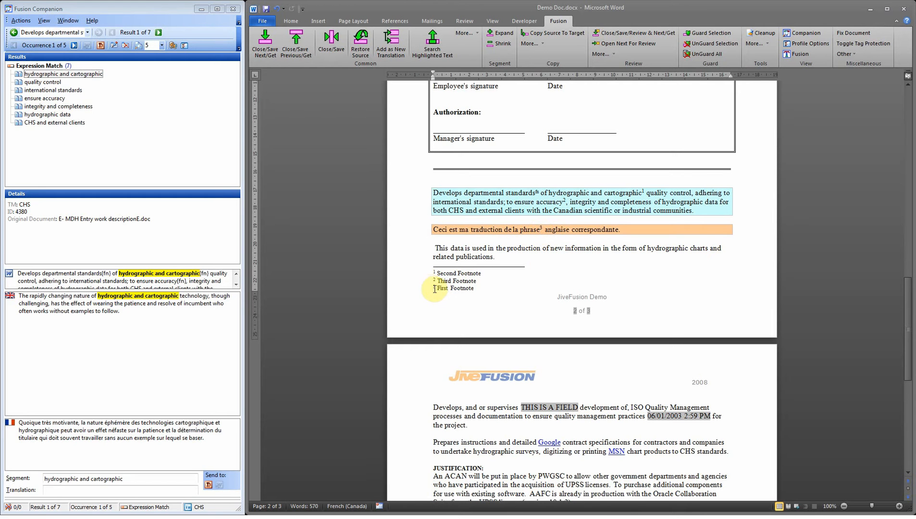
left_click_drag(436, 288, 464, 291)
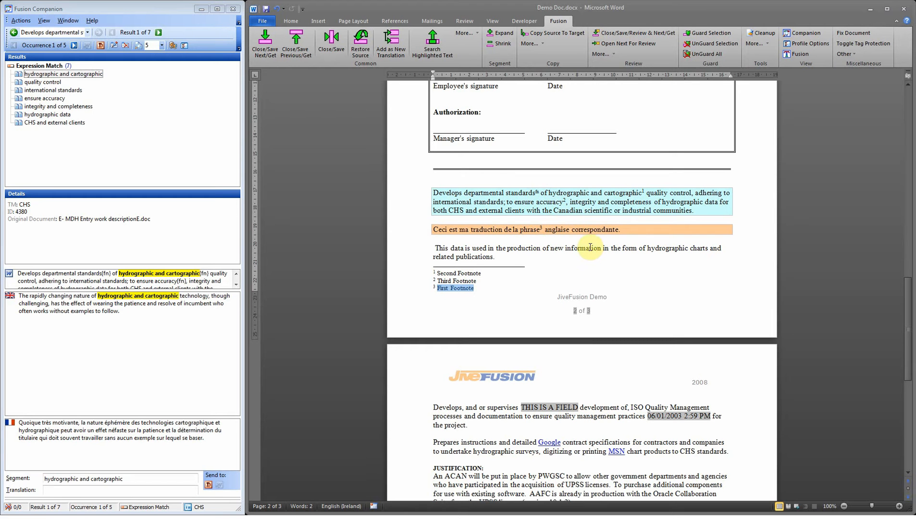
- Transfer the second footnote into the translation after "anglaise" and check the first and second footnote texts against their references
left_click(568, 231)
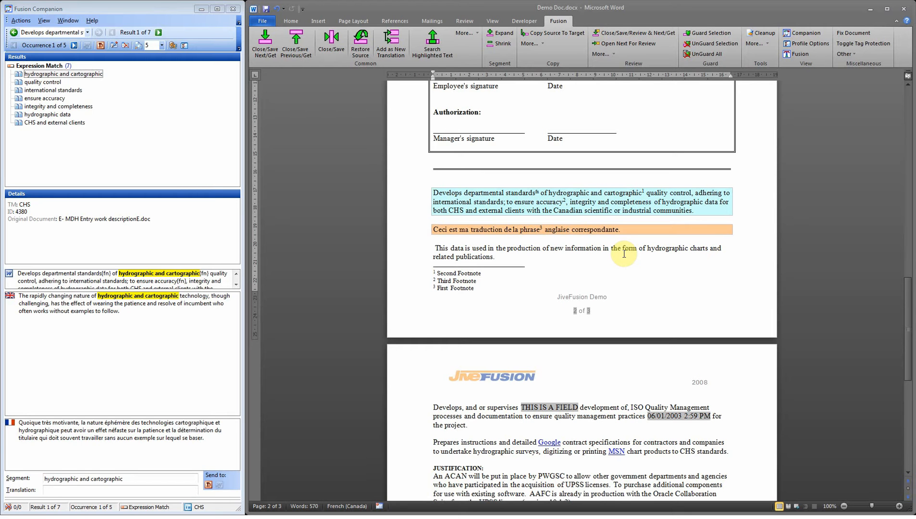
key("ctrl+alt+f")
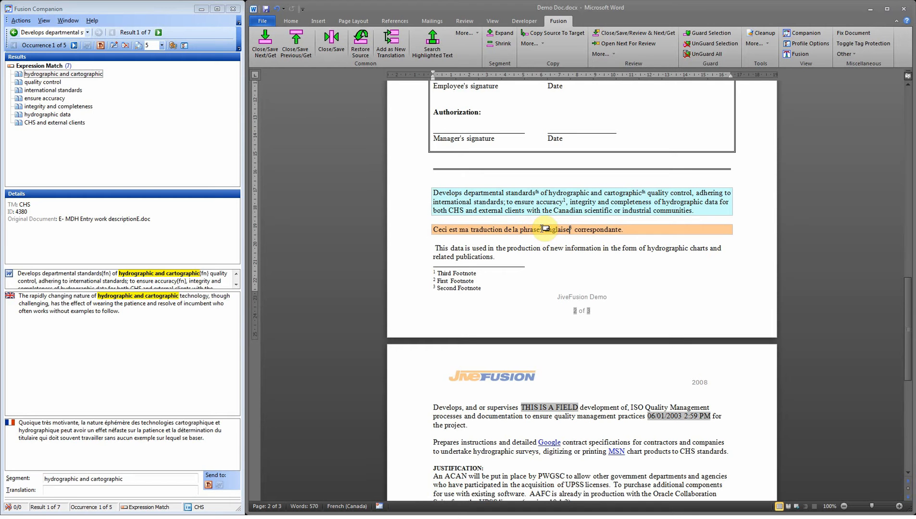
mouse_move(546, 229)
left_click(539, 229)
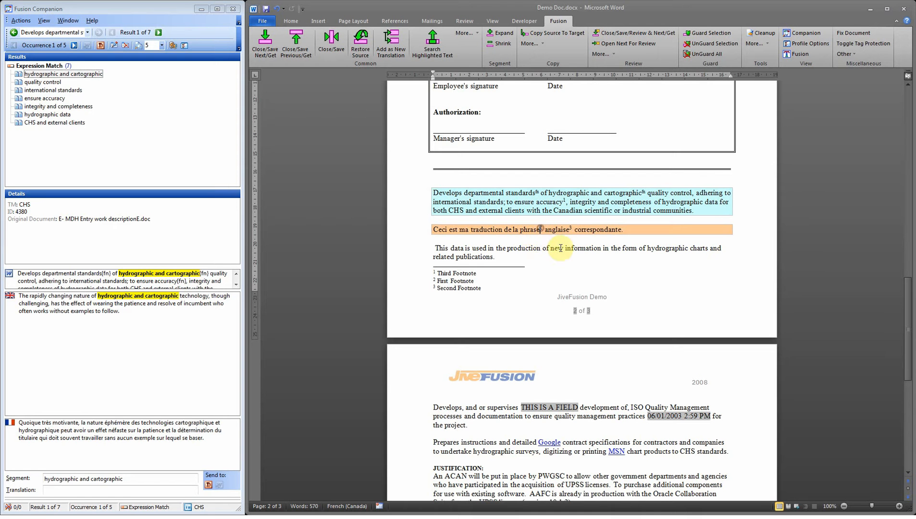
left_click(437, 281)
left_click_drag(437, 281, 476, 281)
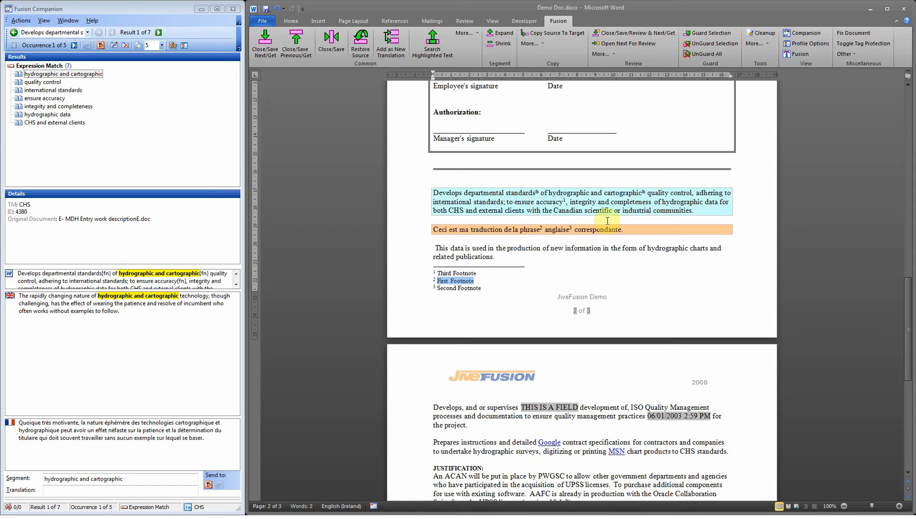
left_click(571, 230)
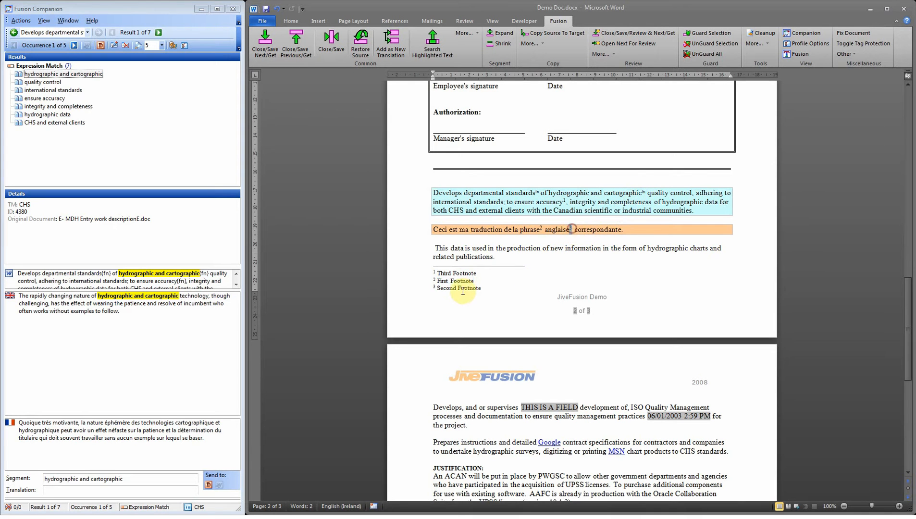
left_click_drag(438, 289, 477, 289)
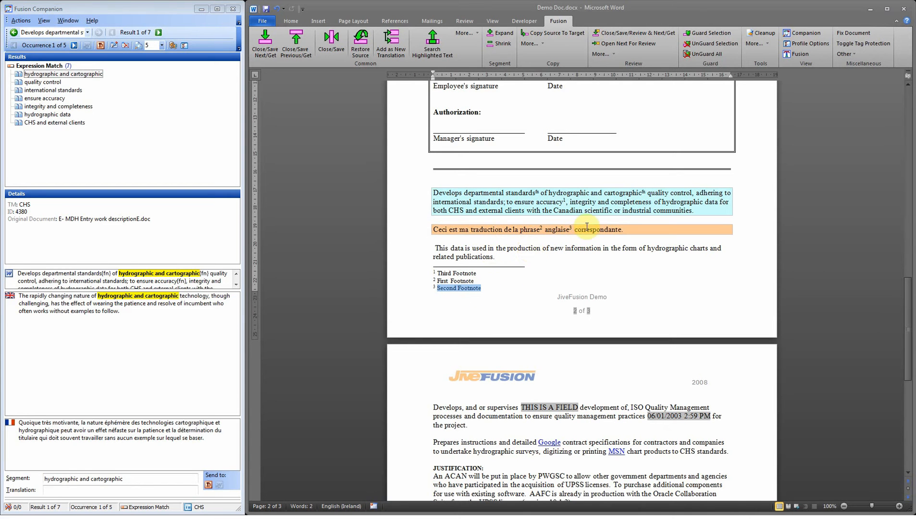
- Transfer the third footnote into the translation after "ma", and save and close the segment
left_click(469, 230)
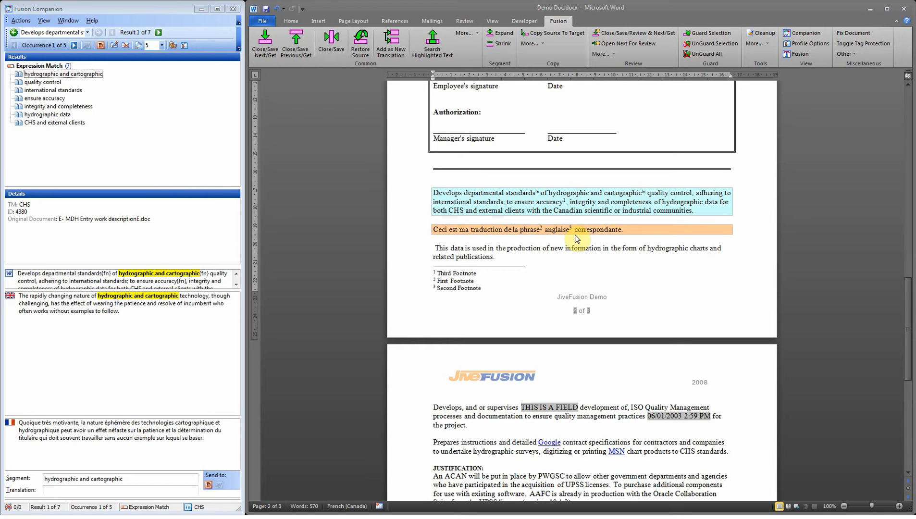
key("ctrl+alt+Down")
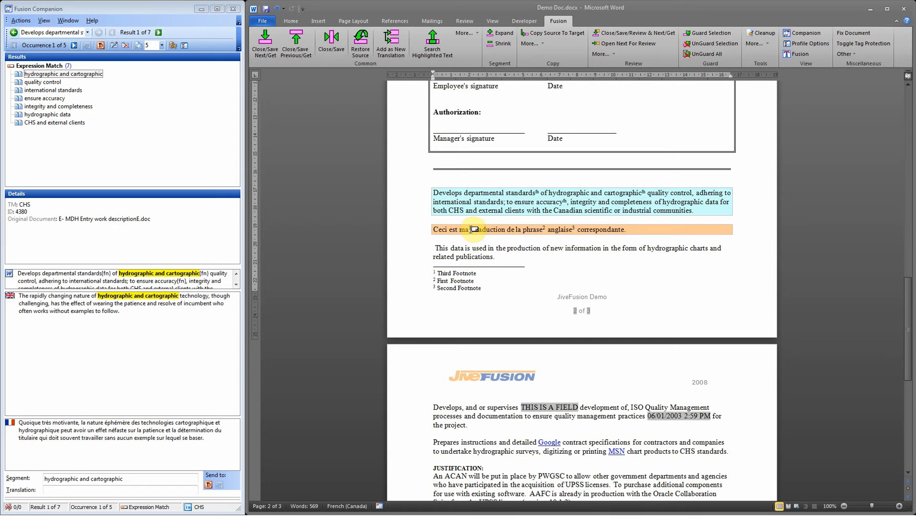
mouse_move(474, 230)
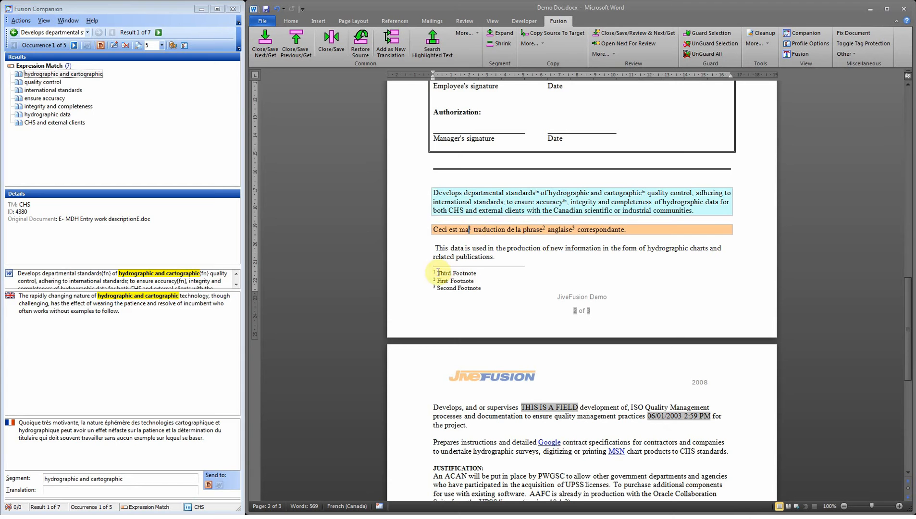
left_click_drag(436, 273, 478, 273)
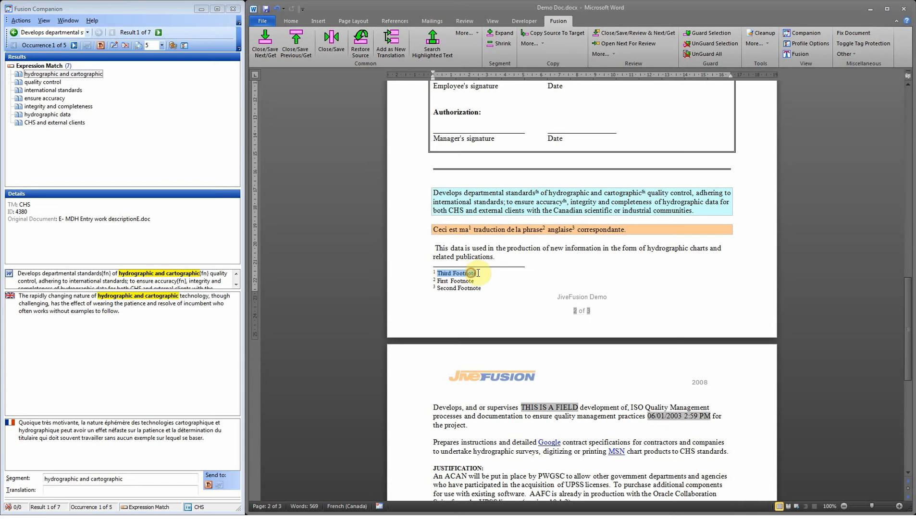
left_click(544, 227)
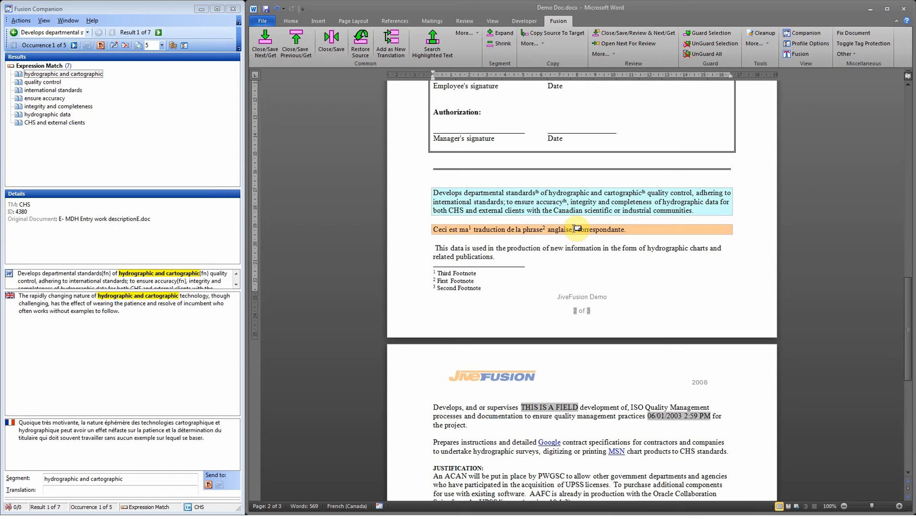
left_click_drag(436, 289, 474, 292)
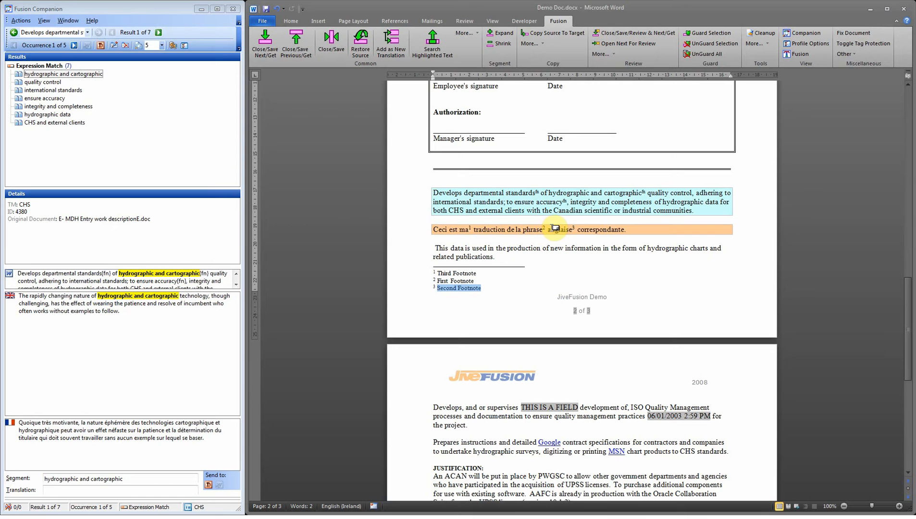
mouse_move(554, 228)
left_click(336, 42)
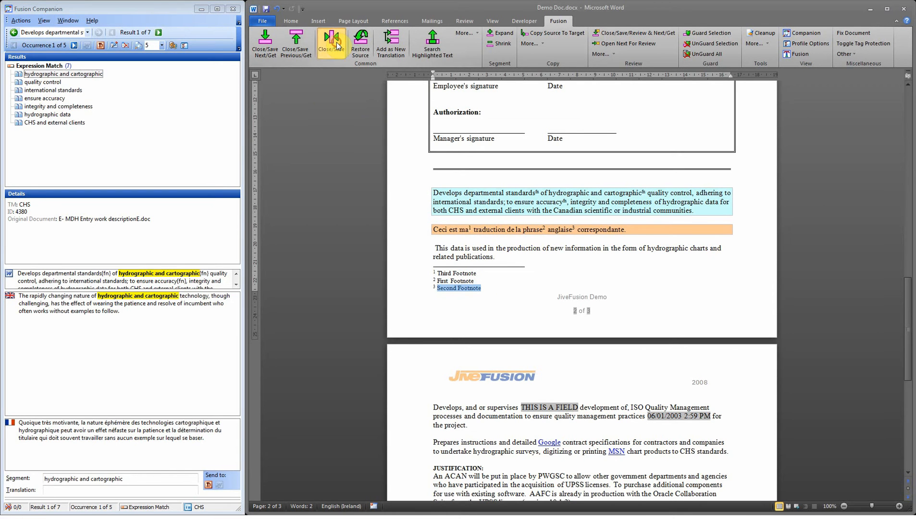
- Open the "Third Footnote" text as a segment and translate it as "Troisième note de bas de page"
left_click(448, 274)
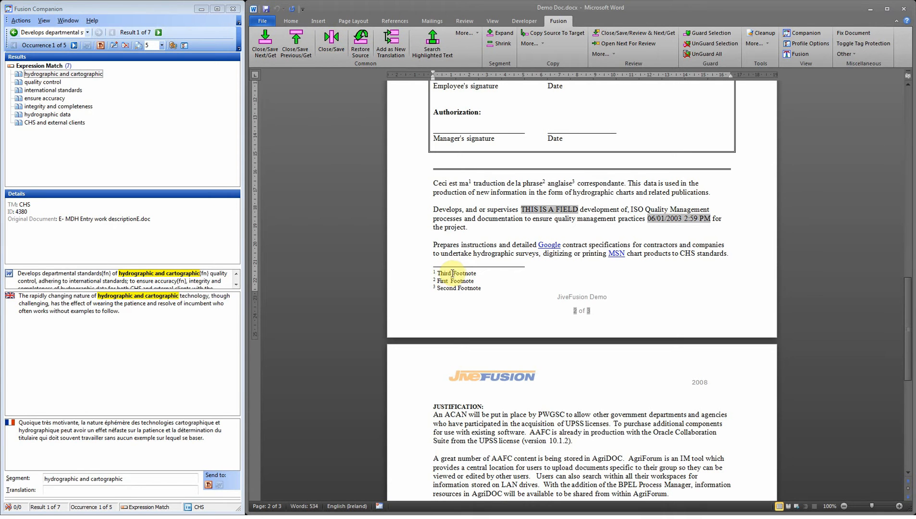
left_click(446, 273)
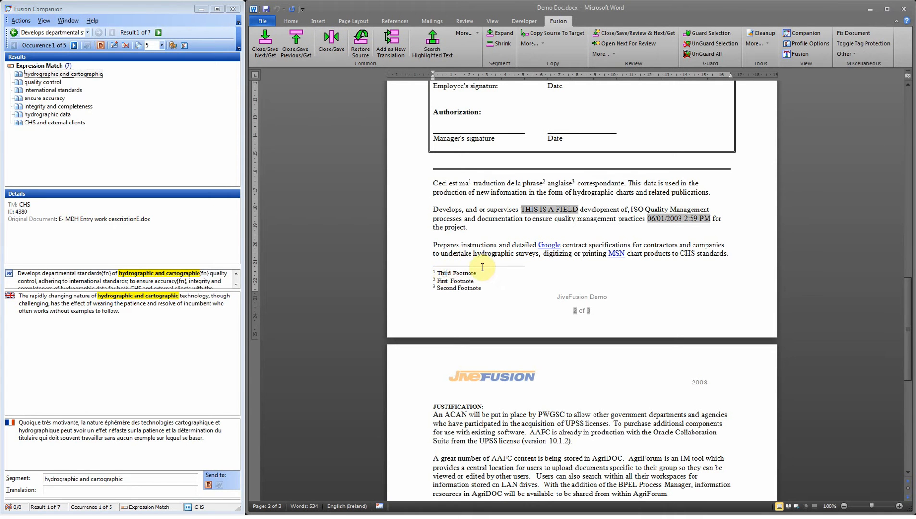
left_click(268, 49)
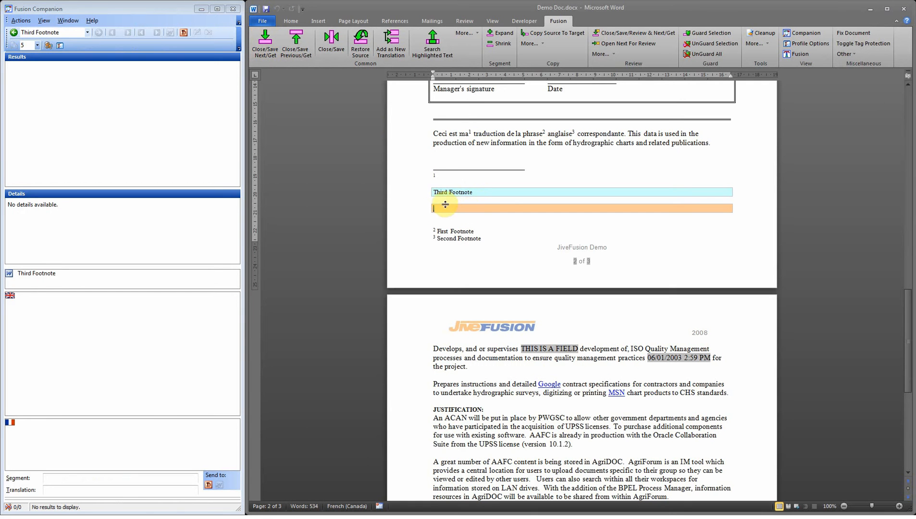
type("Troisième note de bas de p")
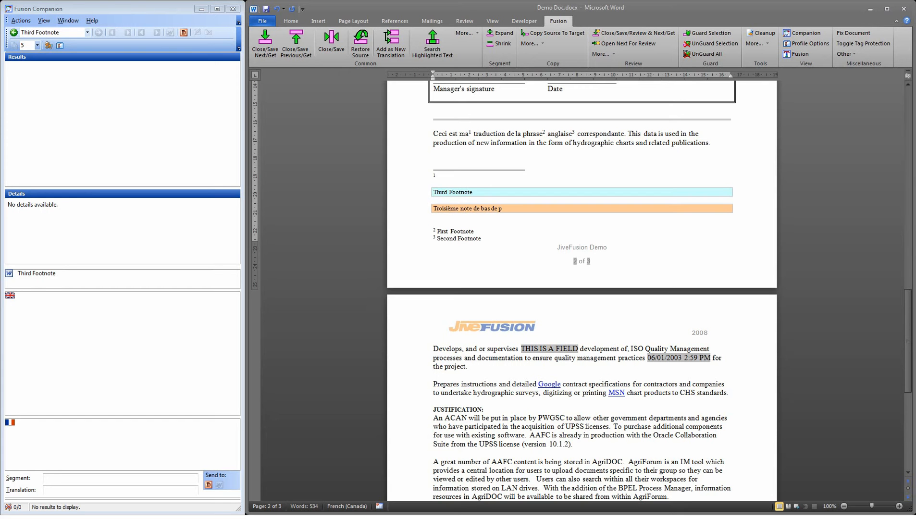
type("age")
- Save and advance to the "First Footnote" segment, translate it as "Première note de bas de page", and save and close it
left_click(271, 54)
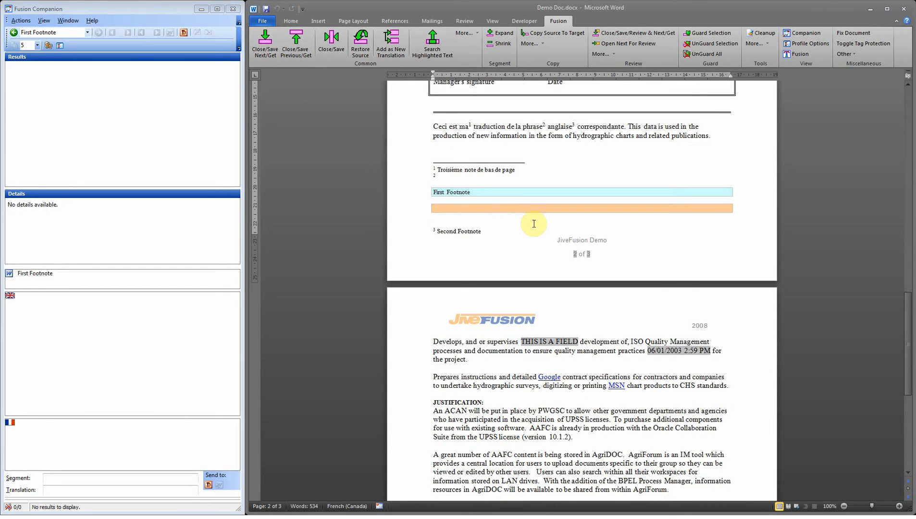
type("Première note de bas de page")
left_click(332, 46)
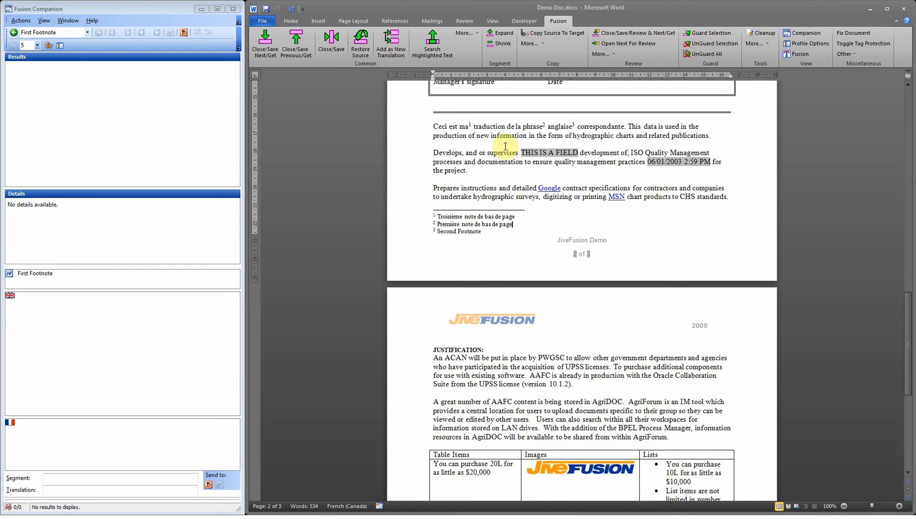
- Examine the translated footnotes on page 2 and the untranslated paragraphs, table, coloured heading and text box on page 3
scroll(507, 147, "up", 1)
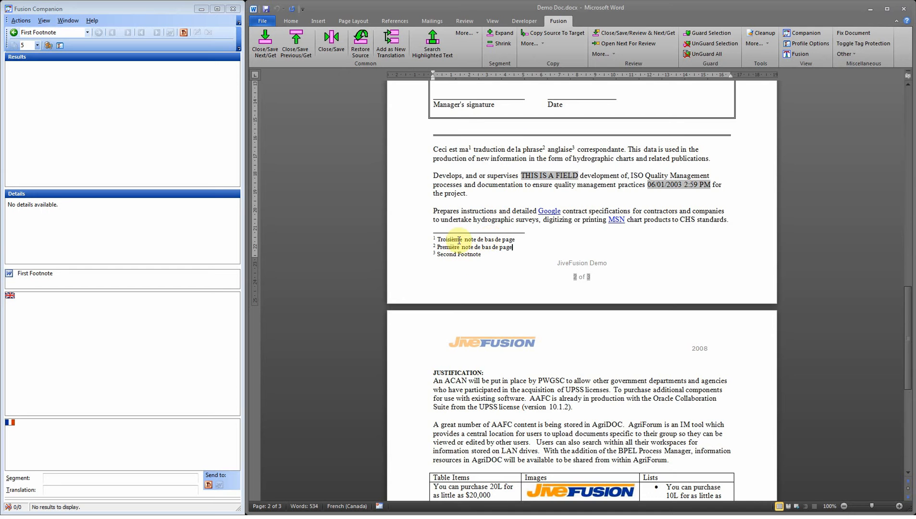
scroll(469, 257, "down", 8)
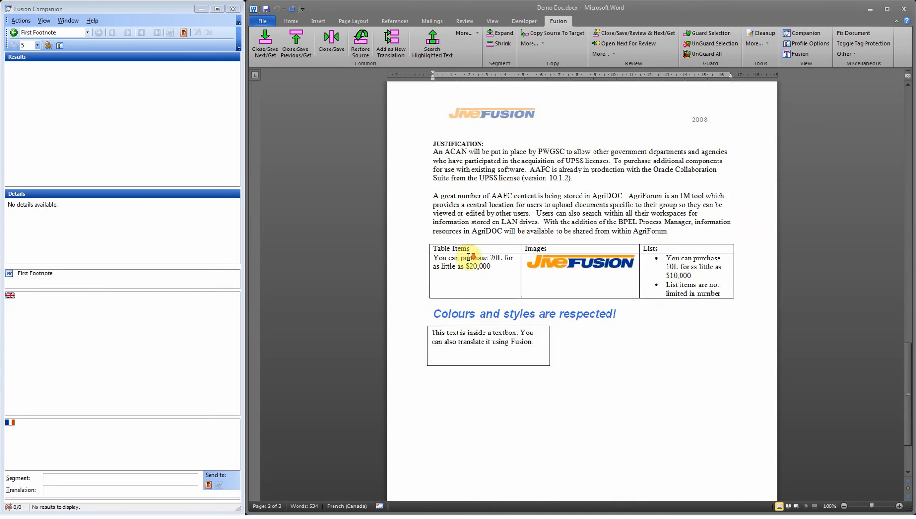
scroll(469, 257, "down", 4)
scroll(466, 259, "up", 11)
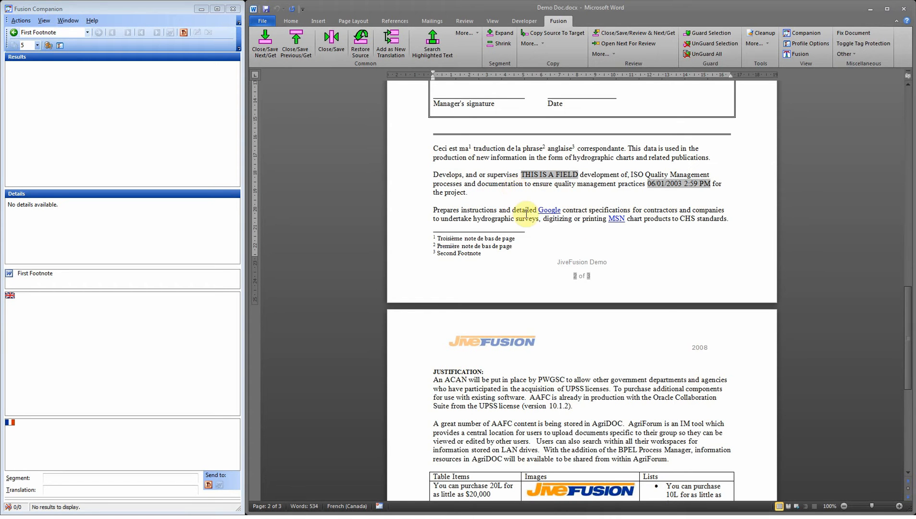
scroll(527, 214, "down", 3)
scroll(528, 217, "down", 5)
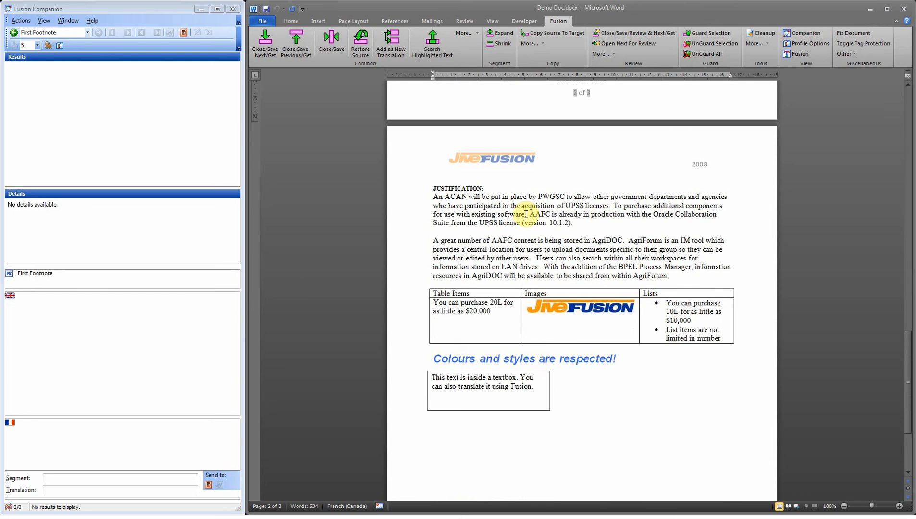
scroll(520, 219, "up", 5)
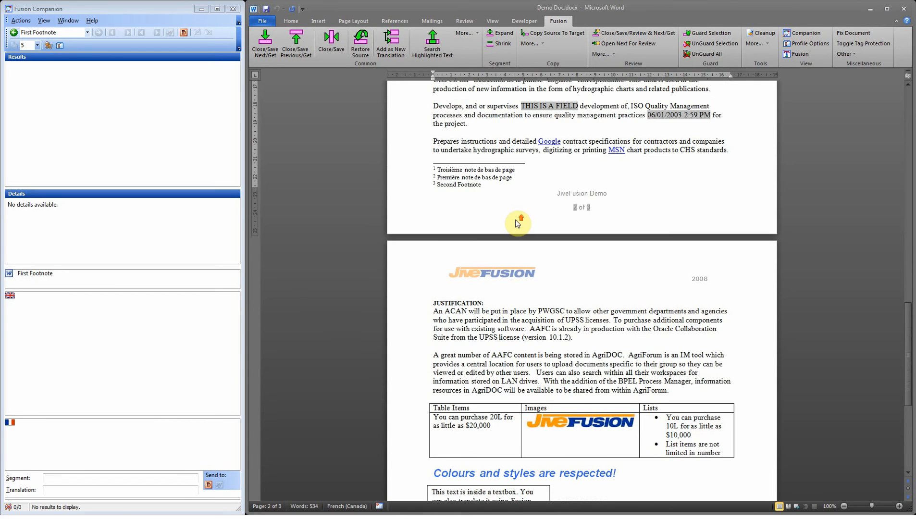
scroll(517, 220, "up", 4)
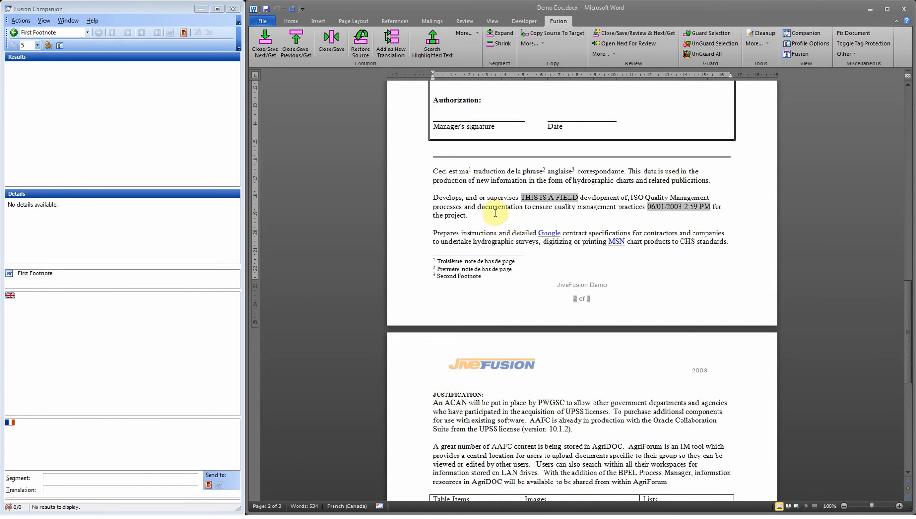
scroll(511, 231, "down", 3)
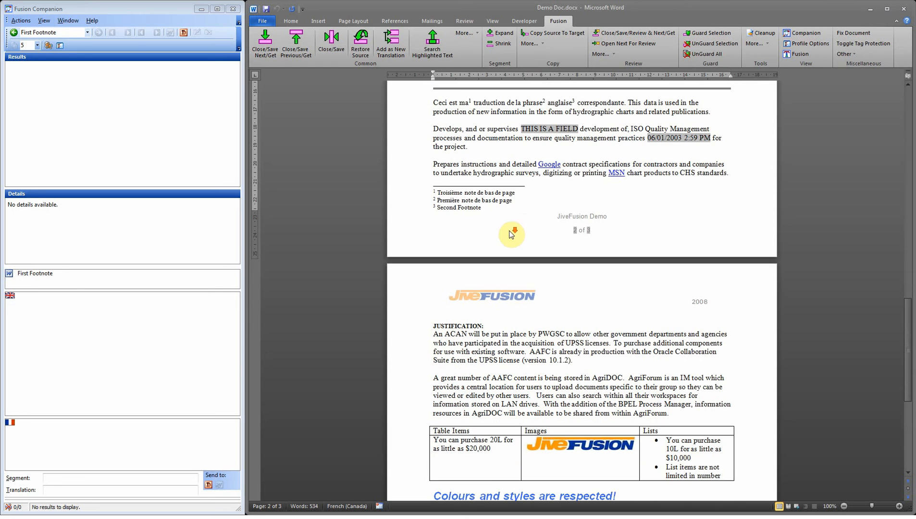
scroll(508, 230, "down", 2)
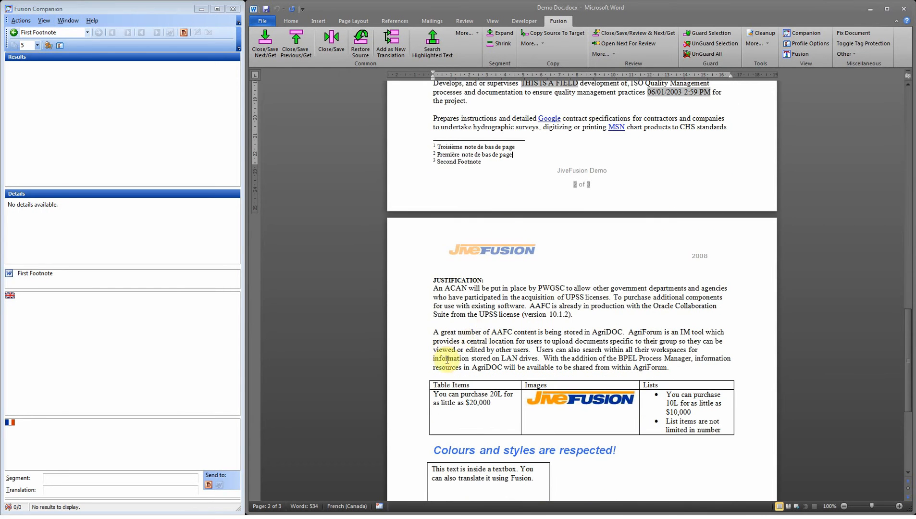
scroll(466, 336, "down", 3)
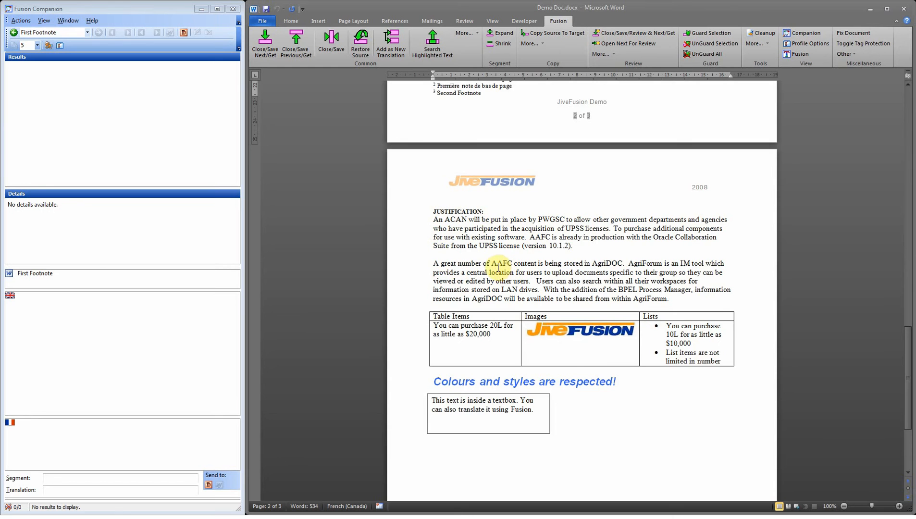
scroll(485, 263, "down", 1)
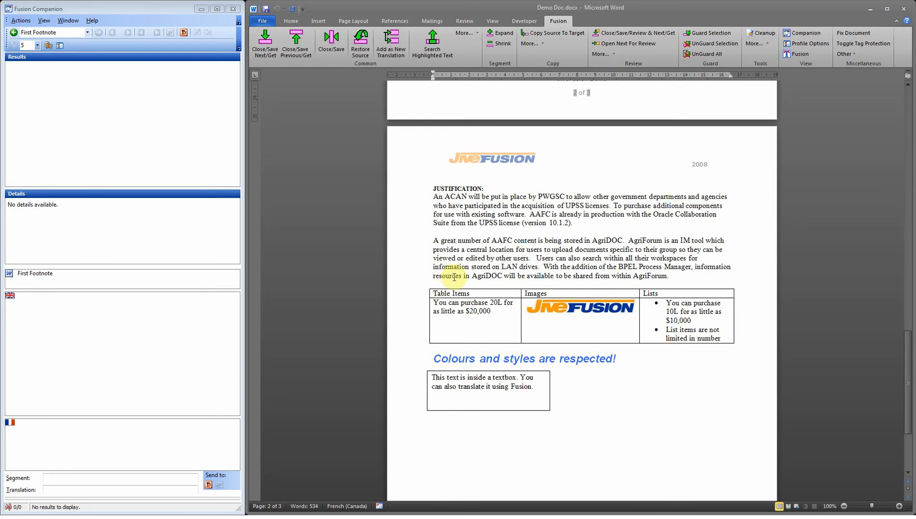
- Open the "With the addition of the BPEL Process Manager" sentence as a segment and step through the table, list and coloured heading segments to the document's end
left_click(618, 267)
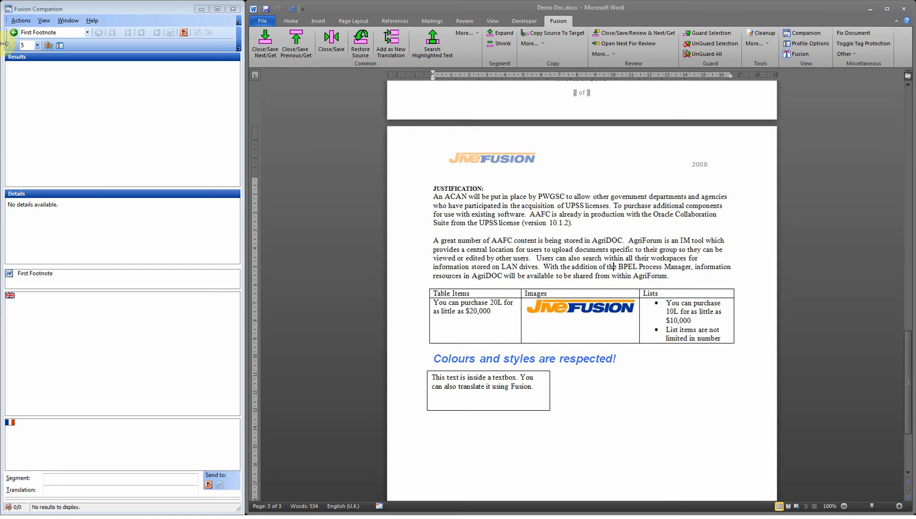
left_click(270, 47)
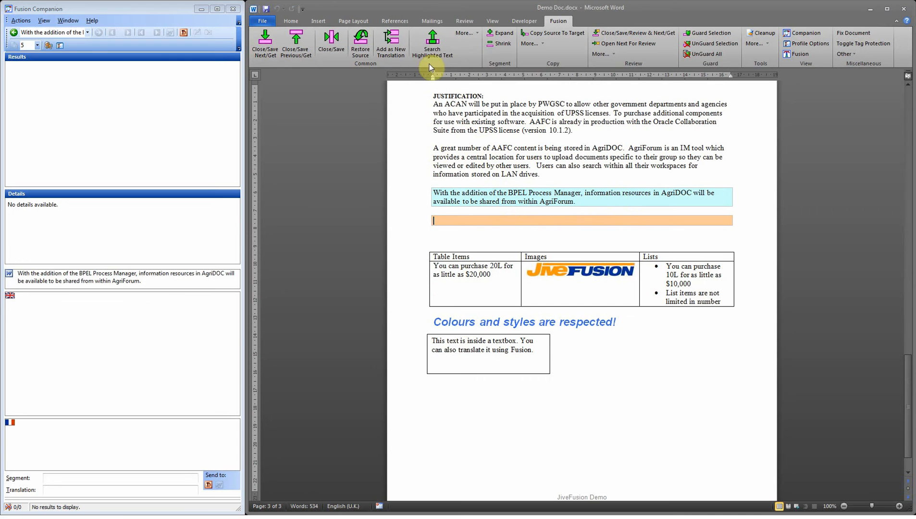
left_click(266, 42)
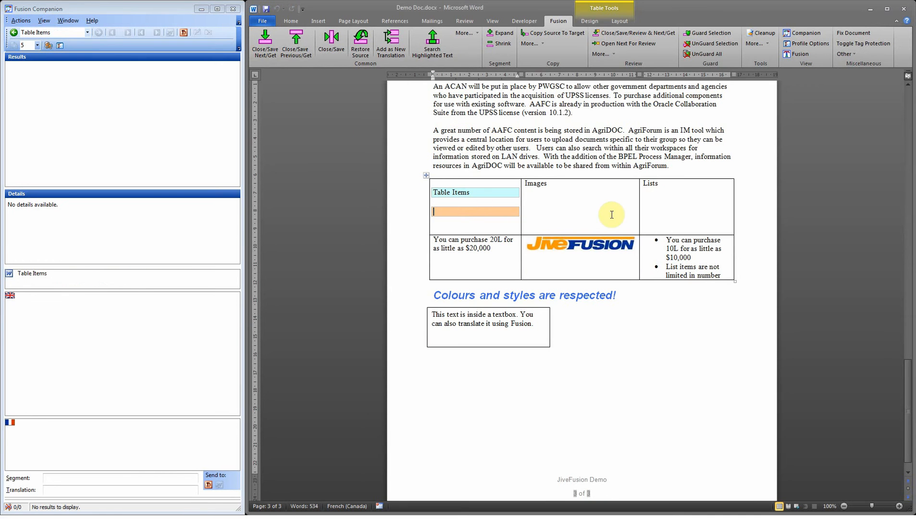
left_click(271, 39)
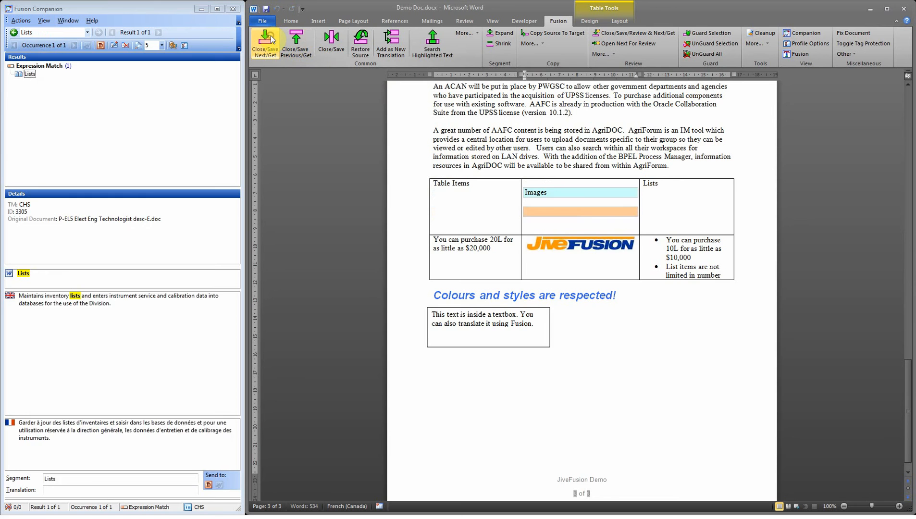
left_click(271, 39)
left_click(271, 40)
left_click(272, 39)
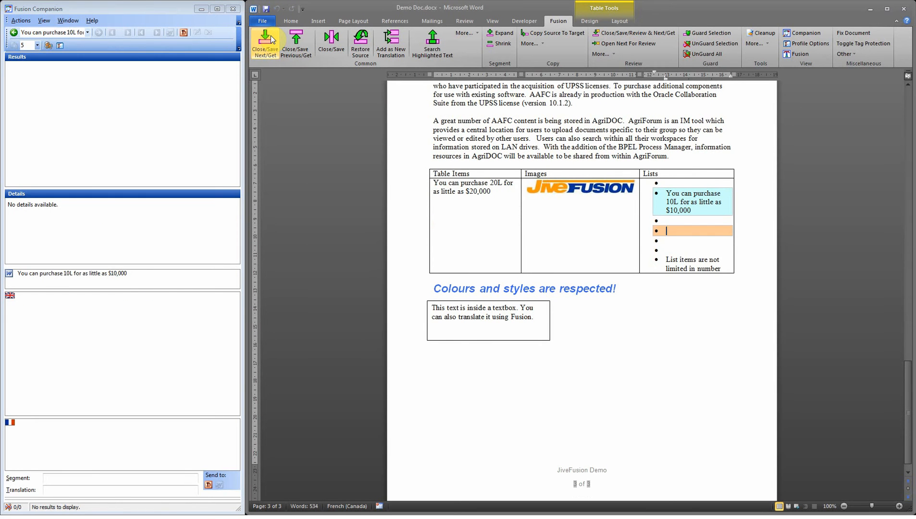
left_click(271, 38)
left_click(271, 38)
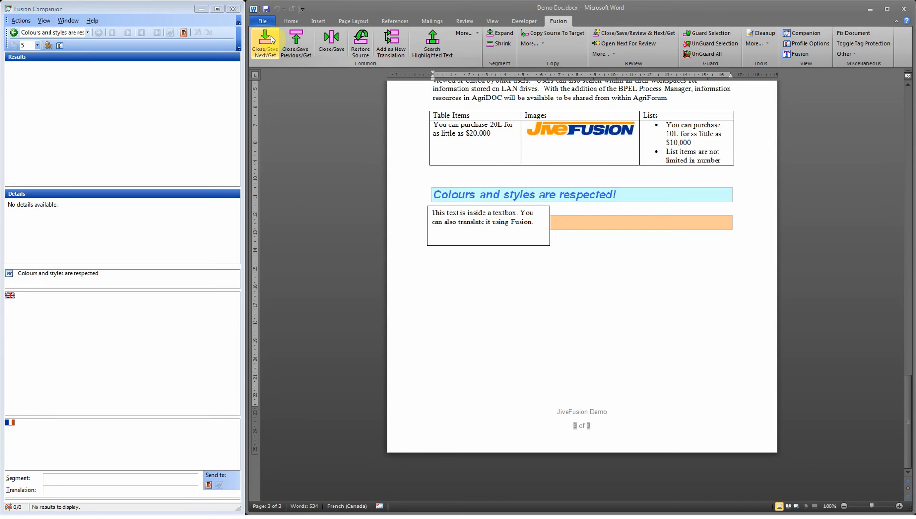
left_click(270, 38)
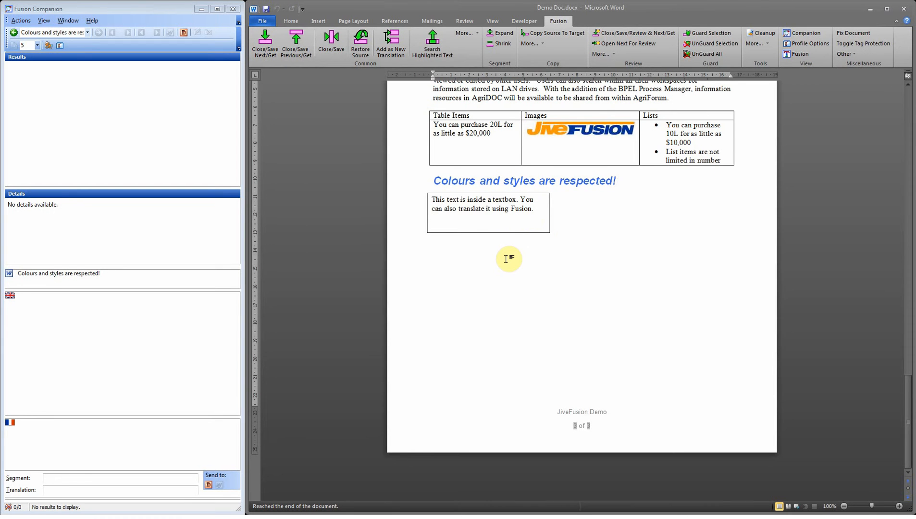
- Open "This text is inside a textbox." as a segment and enlarge the text box to fit the translation field
scroll(506, 259, "up", 5)
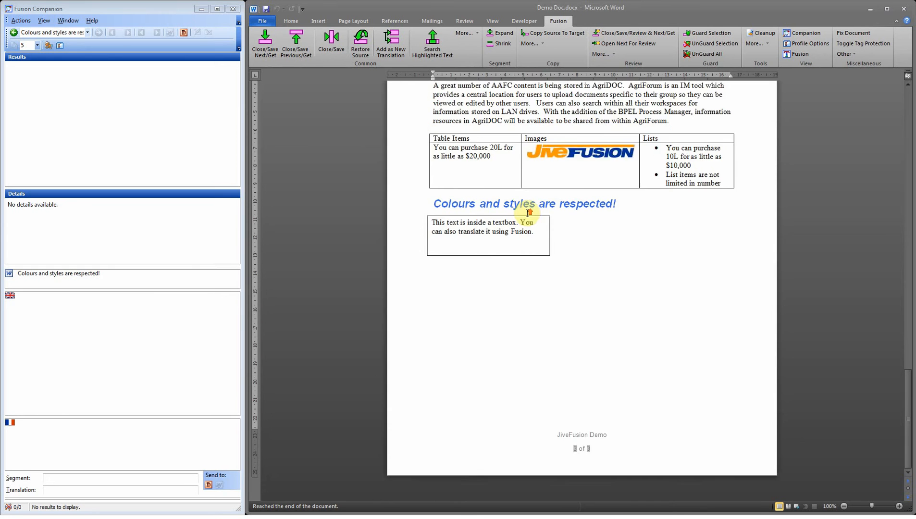
scroll(531, 266, "down", 2)
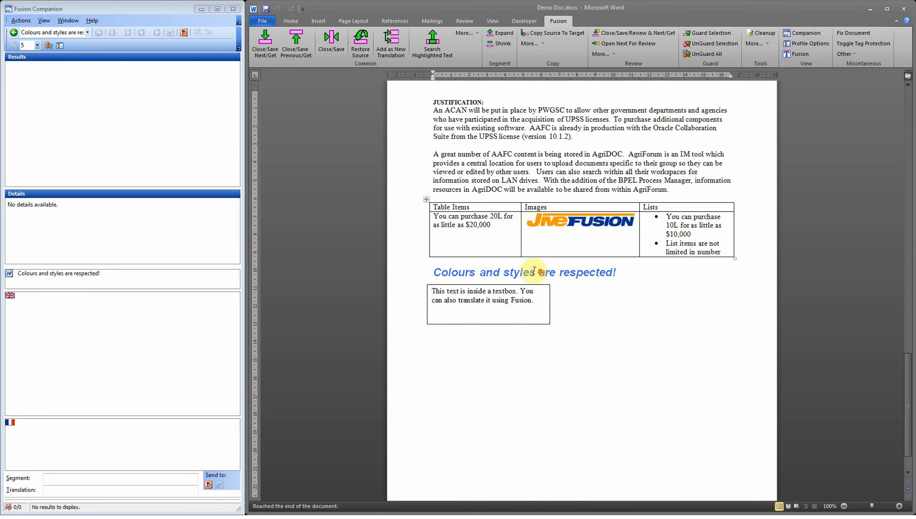
left_click(498, 291)
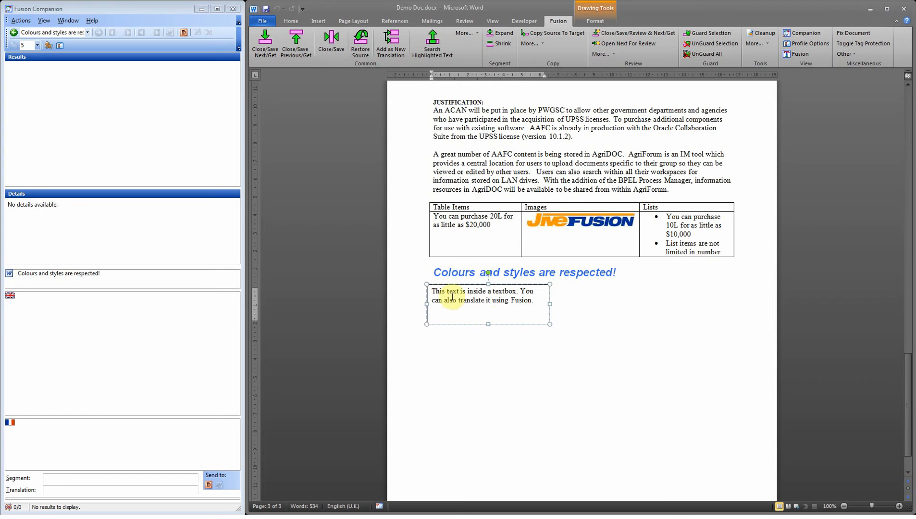
left_click(438, 291)
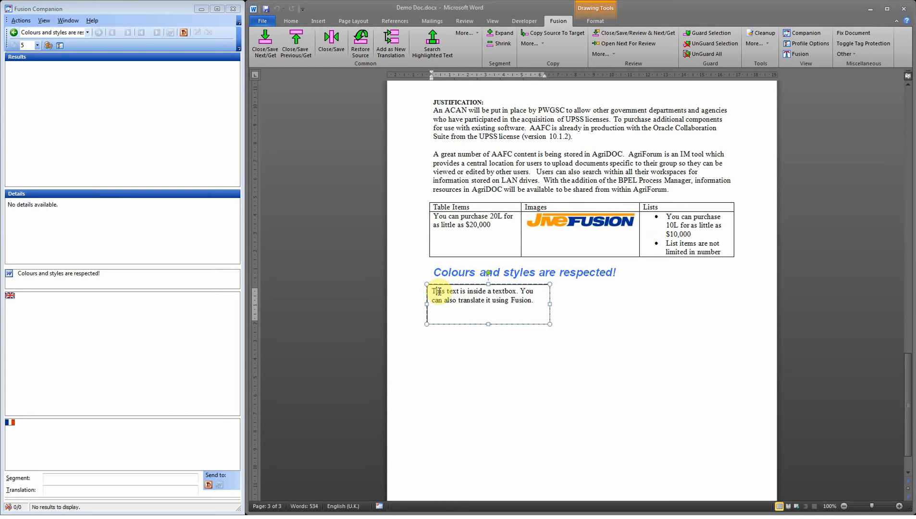
left_click(261, 41)
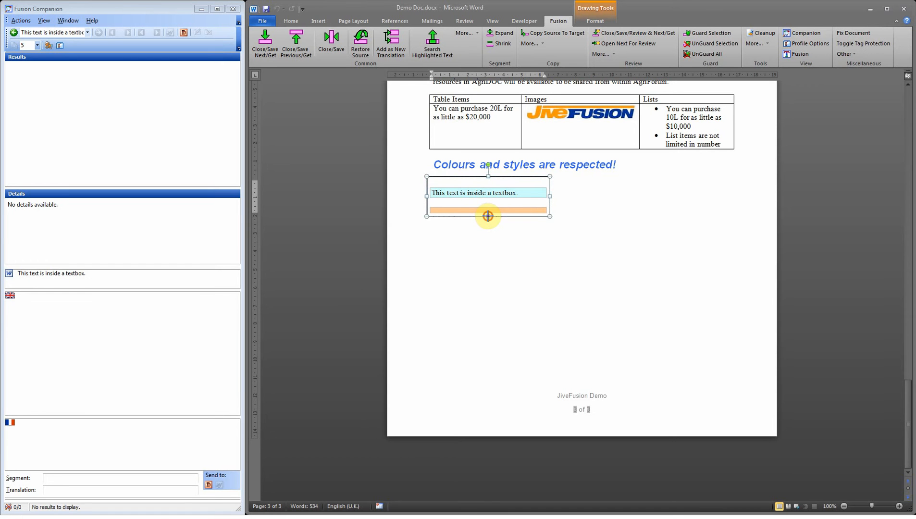
left_click_drag(488, 217, 488, 223)
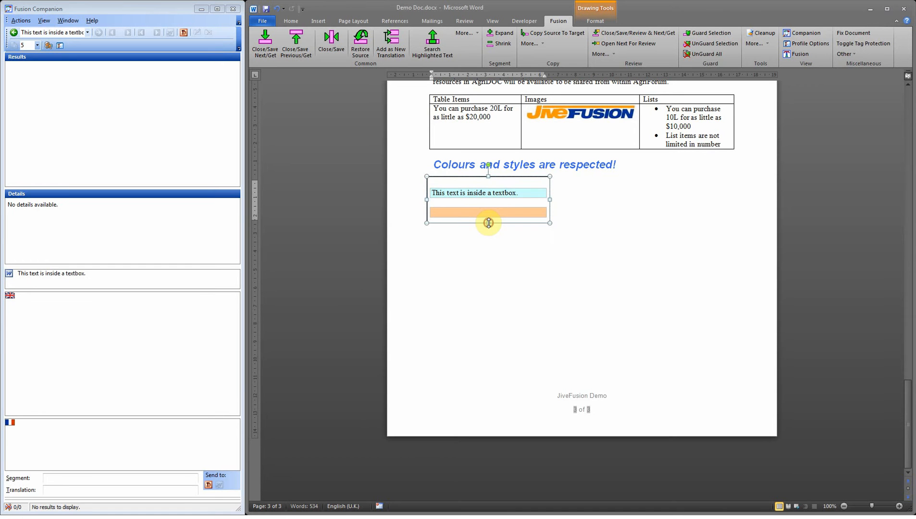
- Begin the text box translation with "Ceci est du texte à l'intérieur d'une" and enlarge the text box to fit the second line
left_click(449, 214)
type("Ceci est du tex")
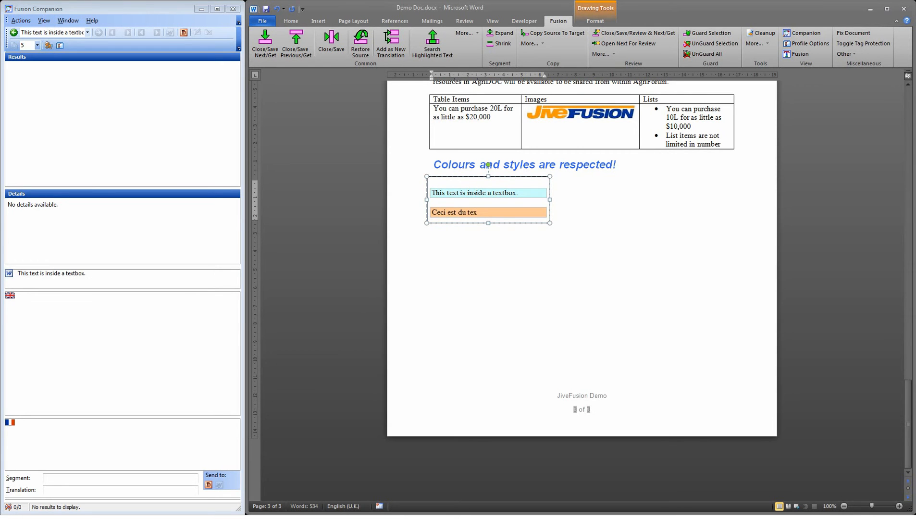
type("te")
type("à l'intérieur d'une boî")
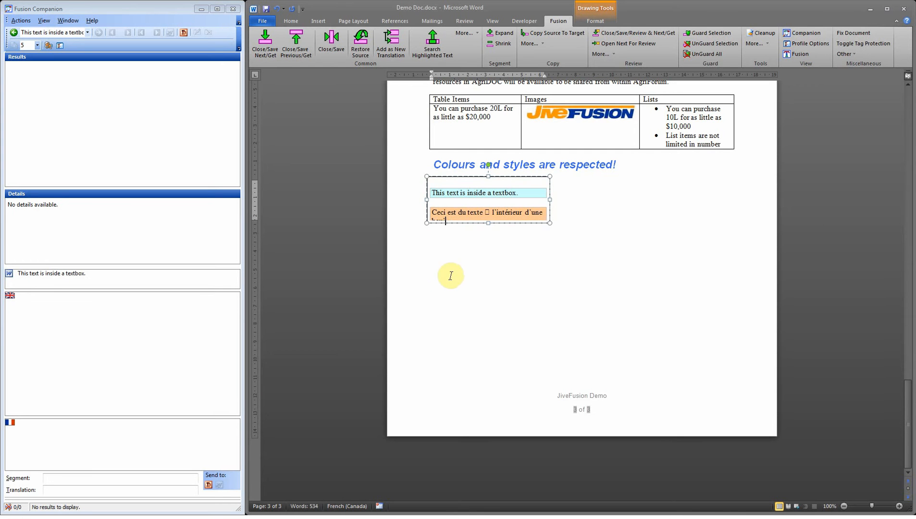
left_click(495, 224)
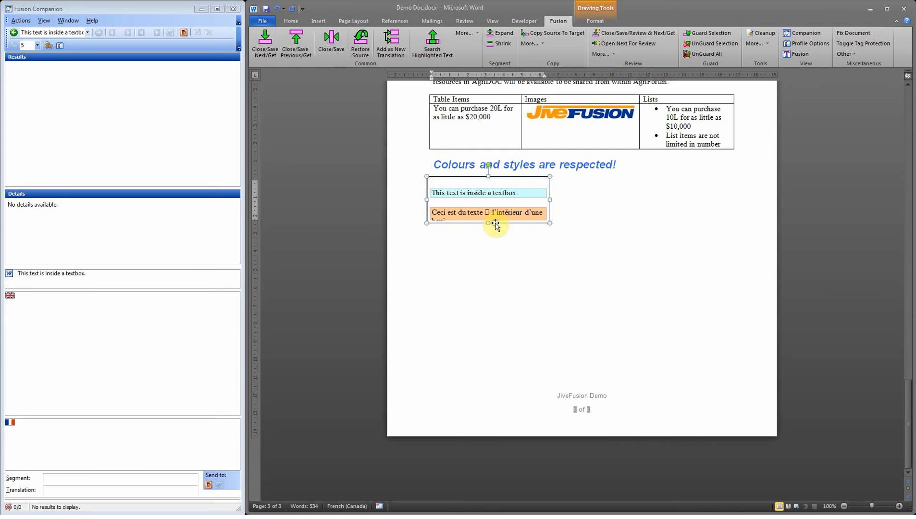
left_click_drag(488, 223, 491, 234)
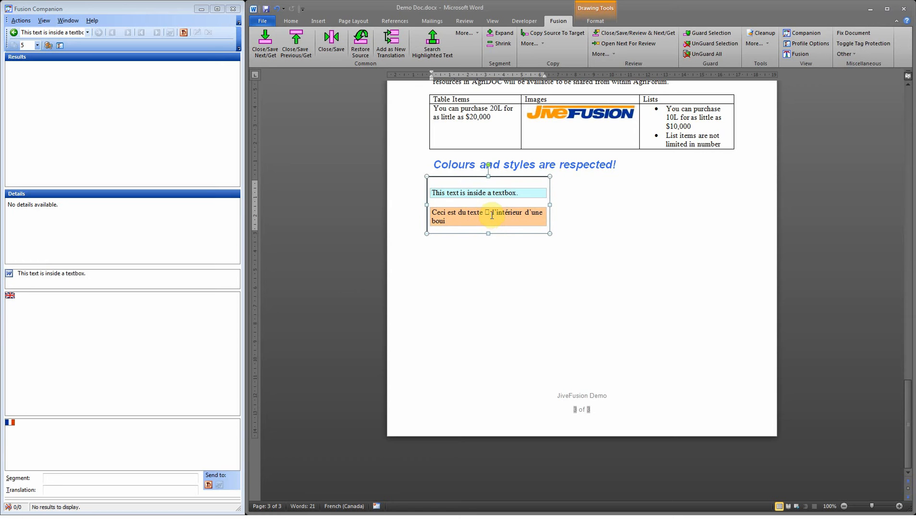
- Replace the misrendered character before "l'intérieur" with "à" and complete the translation's ending as "bote de texte"
left_click(490, 211)
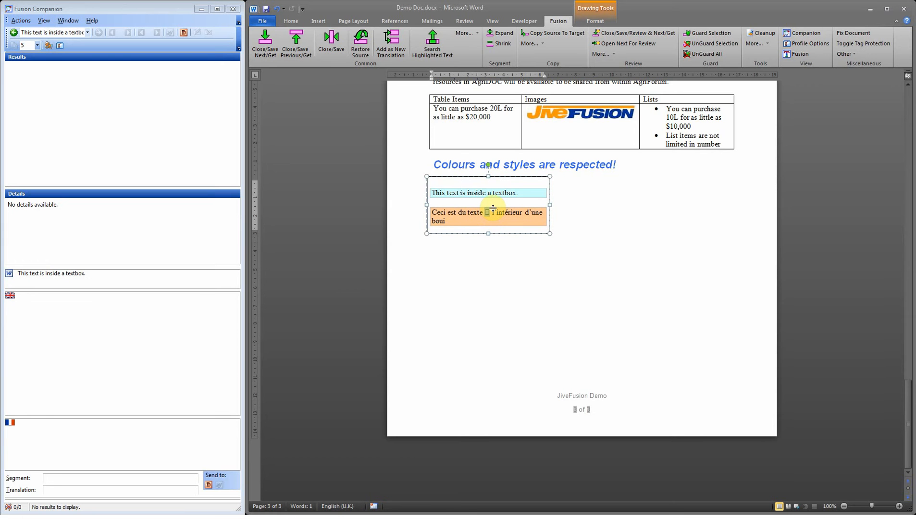
type("à")
left_click(447, 222)
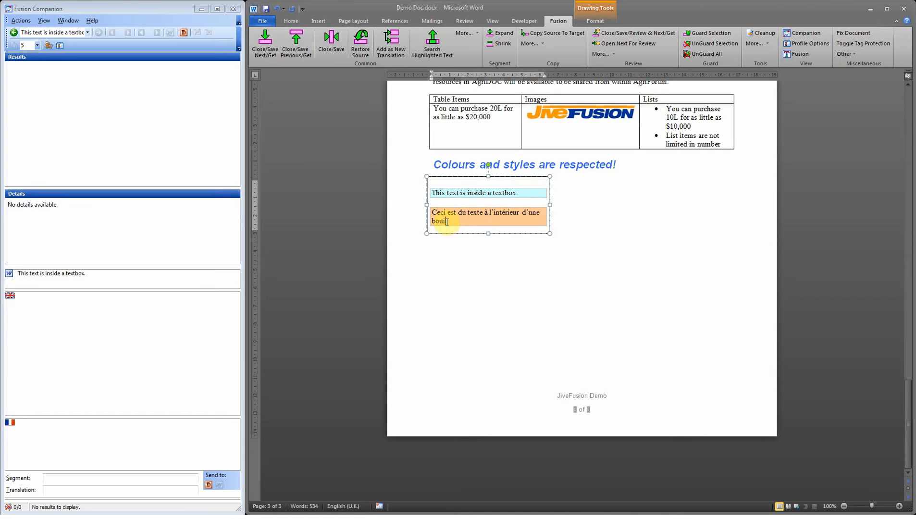
key("BackSpace")
key("BackSpace")
type("te de texte")
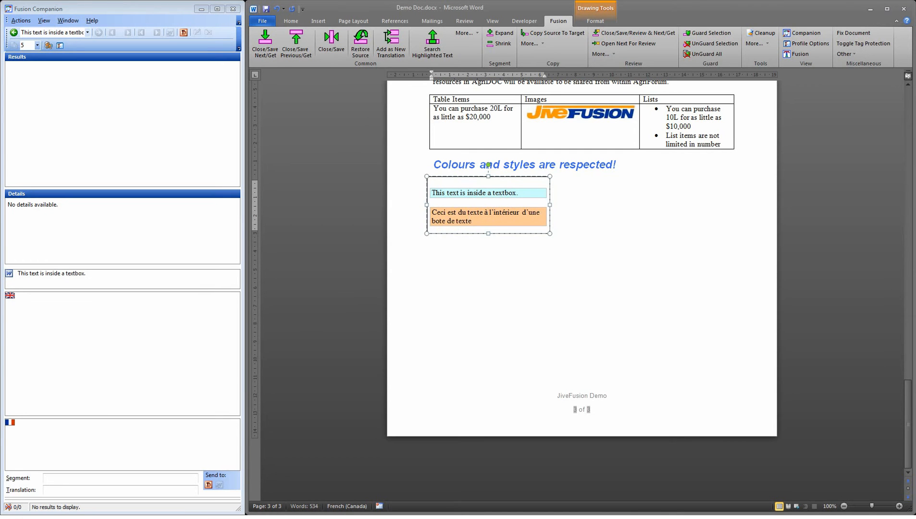
- Save and advance to the "You can also translate it using Fusion." segment, enlarge the text box around it, and restore its source
key("alt+Down")
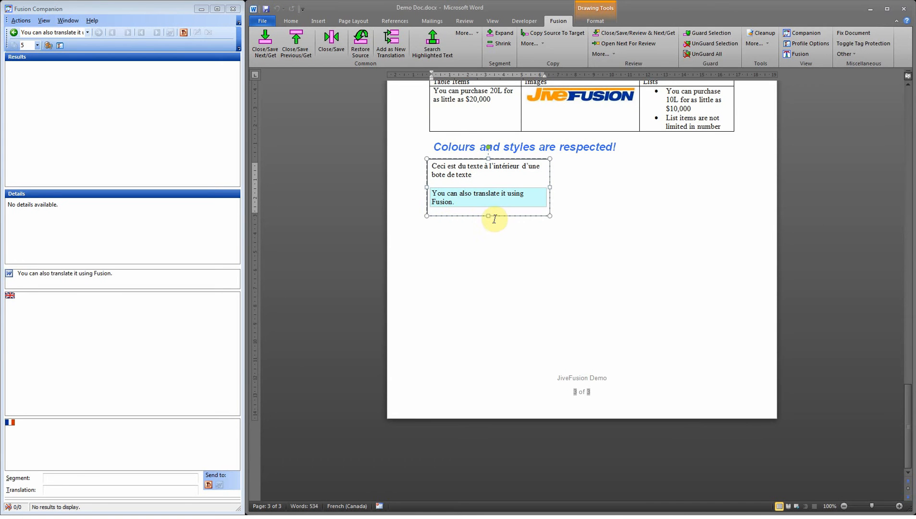
mouse_move(494, 216)
left_mouse_down()
mouse_move(494, 266)
mouse_move(494, 217)
left_mouse_up()
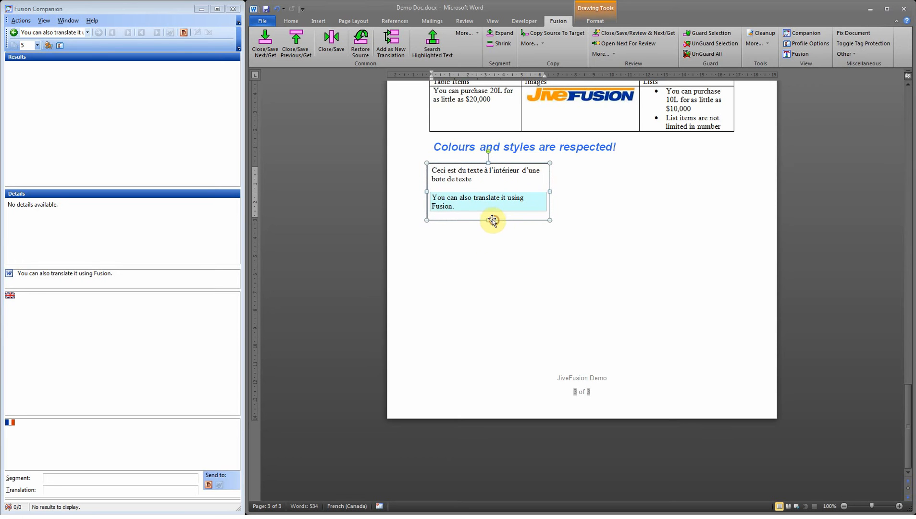
left_click_drag(489, 263, 489, 263)
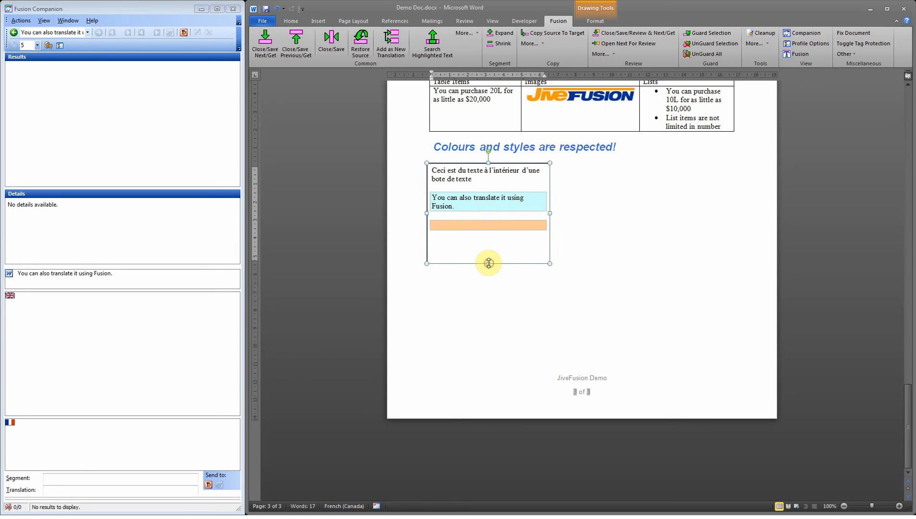
left_click(461, 225)
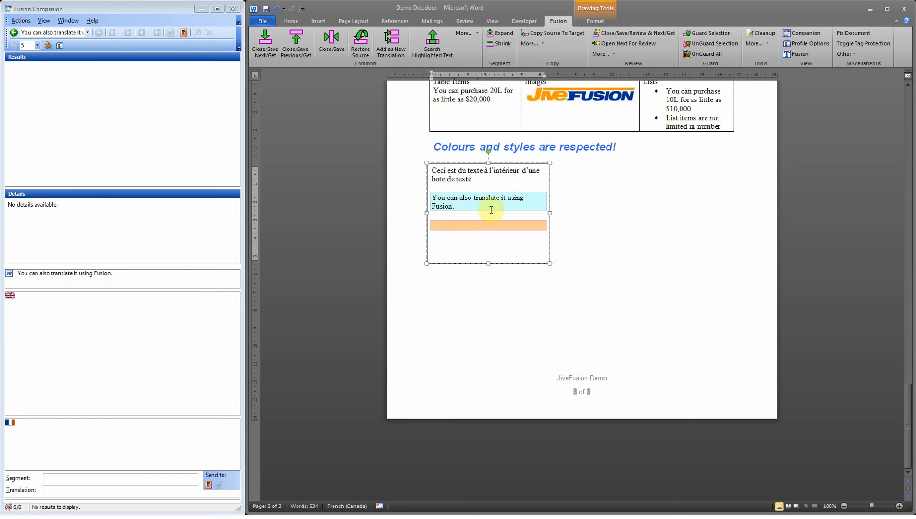
left_click(360, 42)
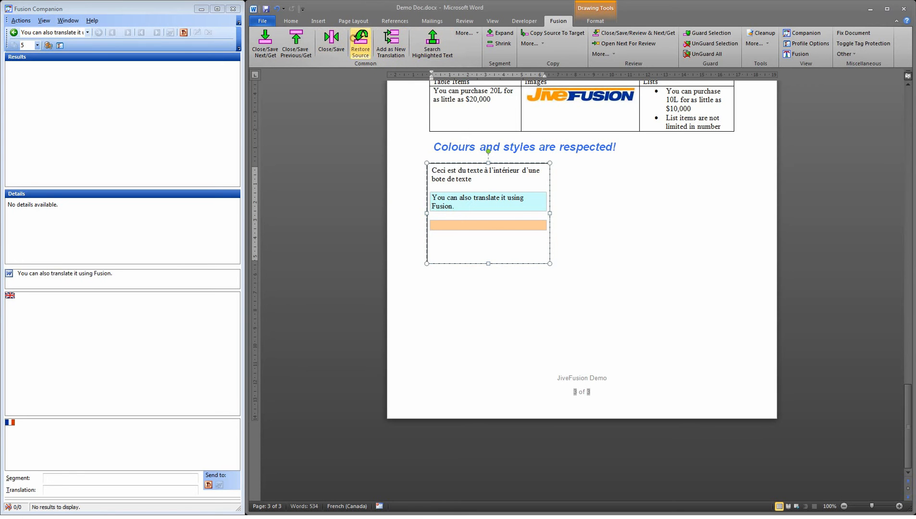
- Shrink the text box to fit its three lines of text
left_click(490, 264)
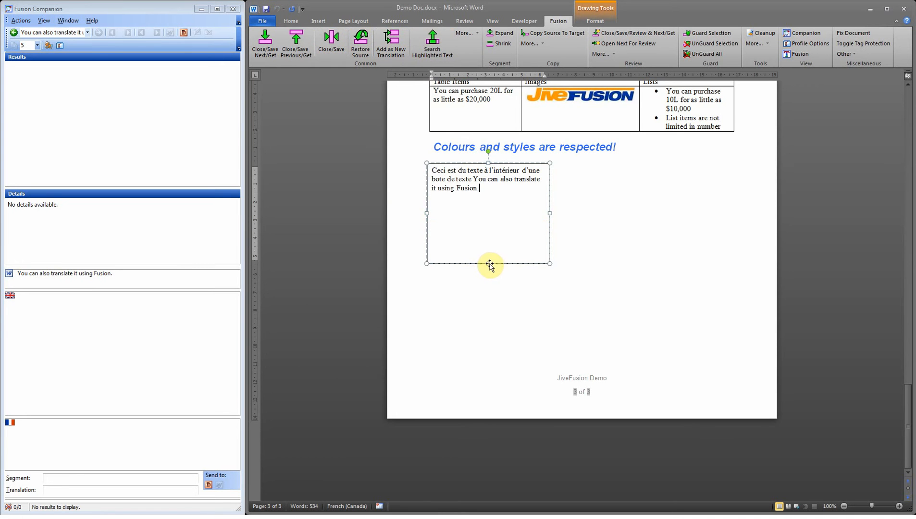
left_click_drag(486, 199, 486, 199)
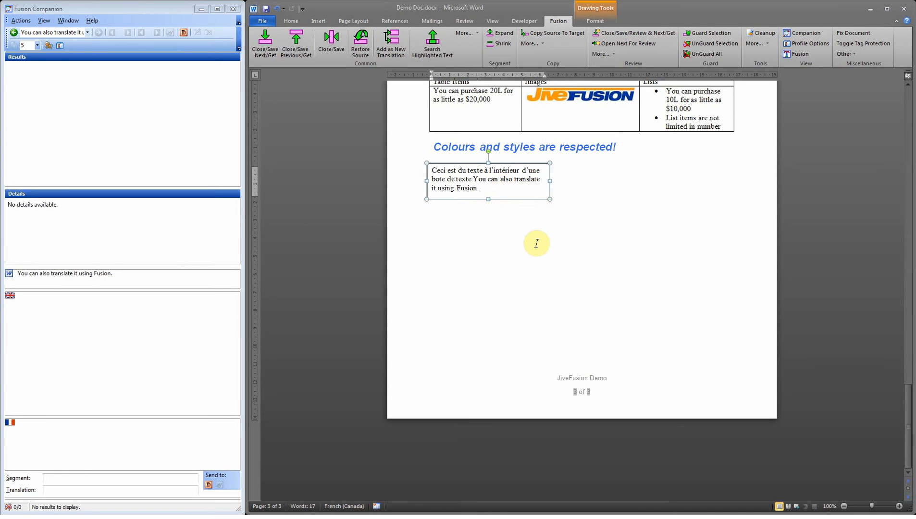
- Review the document from the text box back to the title, checking which passages are translated on each page
scroll(537, 243, "up", 8)
scroll(537, 244, "up", 12)
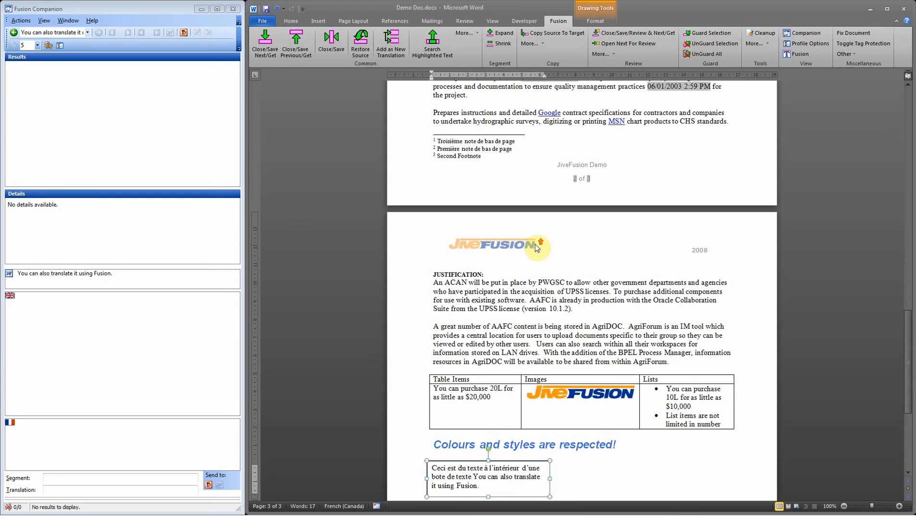
scroll(529, 250, "up", 3)
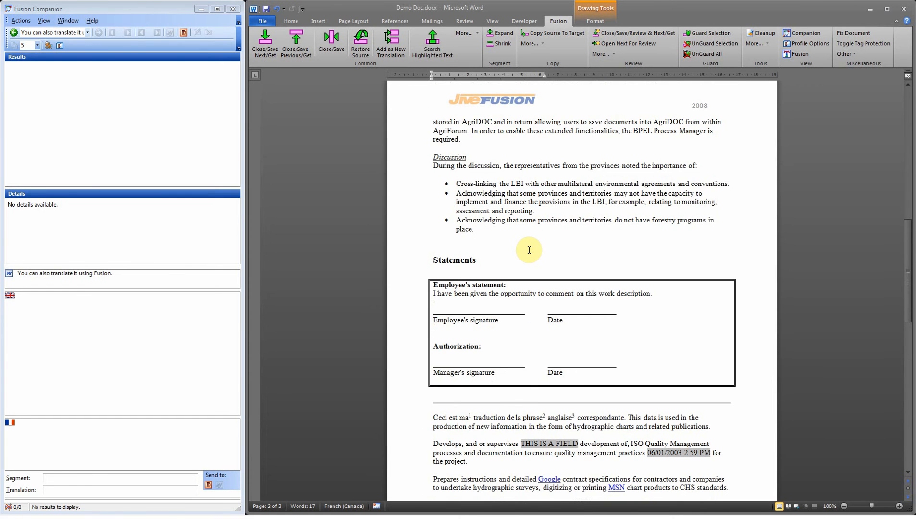
scroll(529, 250, "up", 18)
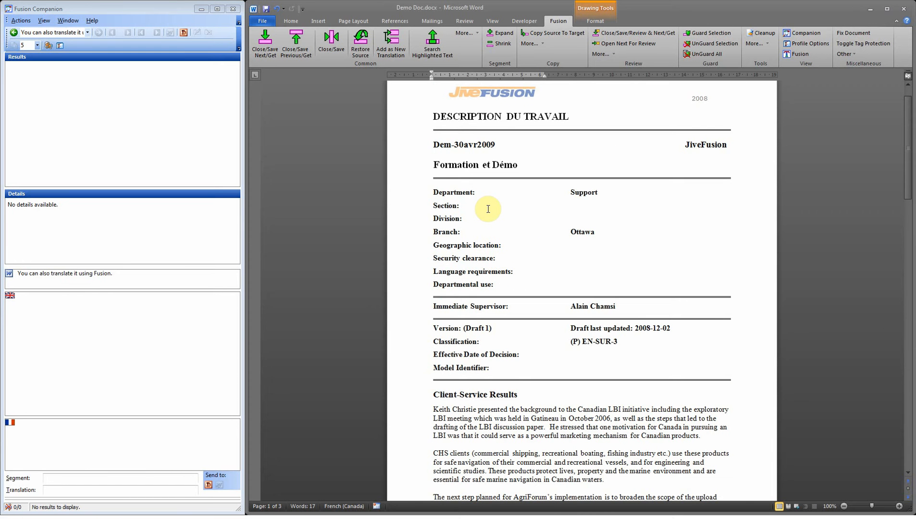
scroll(570, 288, "down", 7)
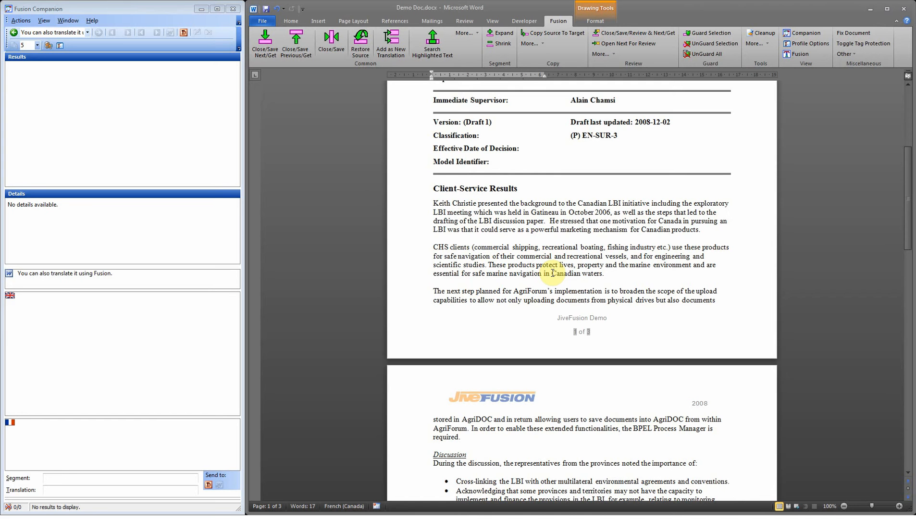
left_click(545, 212)
scroll(517, 207, "up", 1)
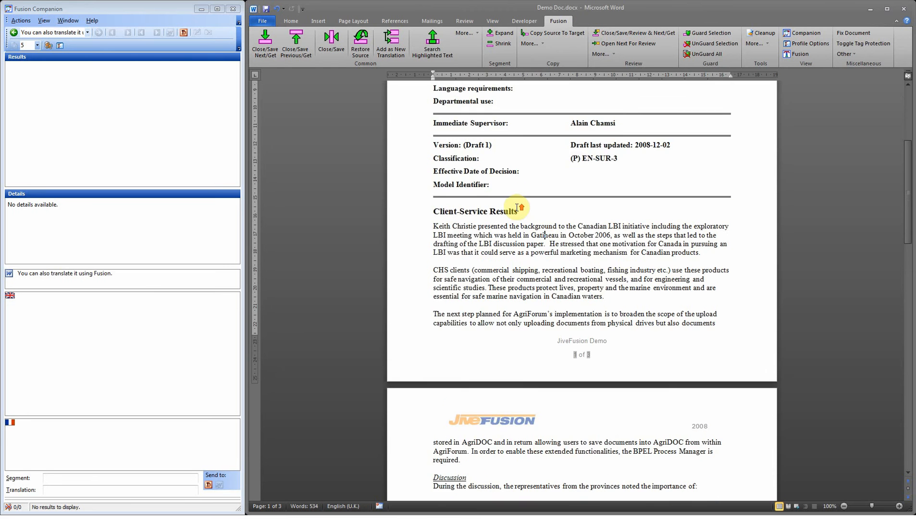
scroll(517, 208, "up", 9)
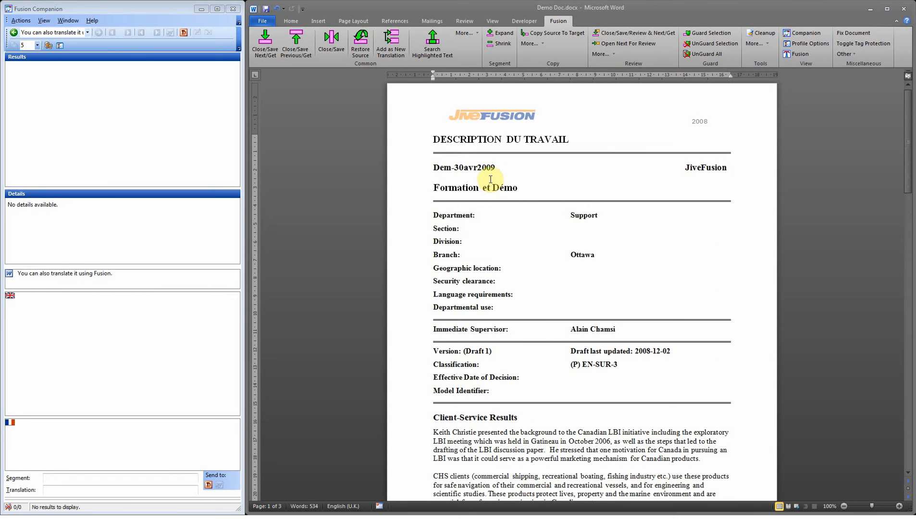
scroll(485, 166, "down", 6)
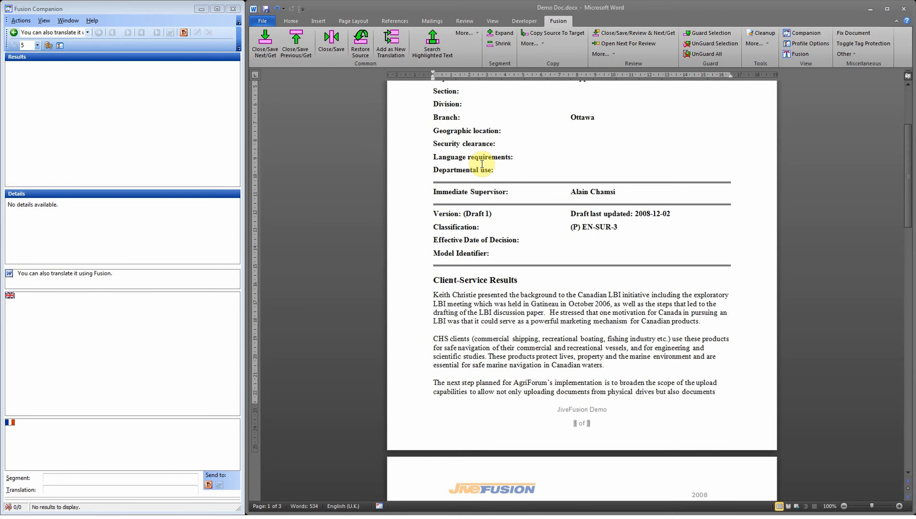
scroll(464, 159, "down", 3)
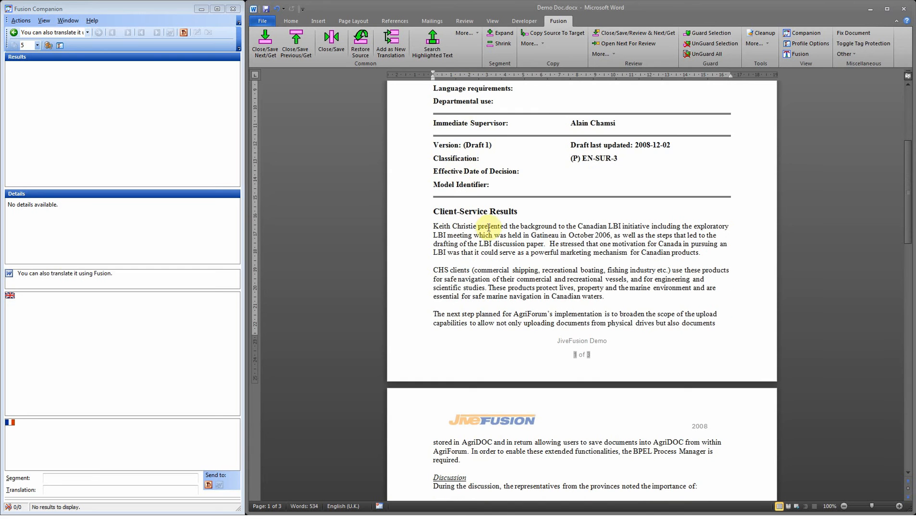
scroll(471, 192, "up", 9)
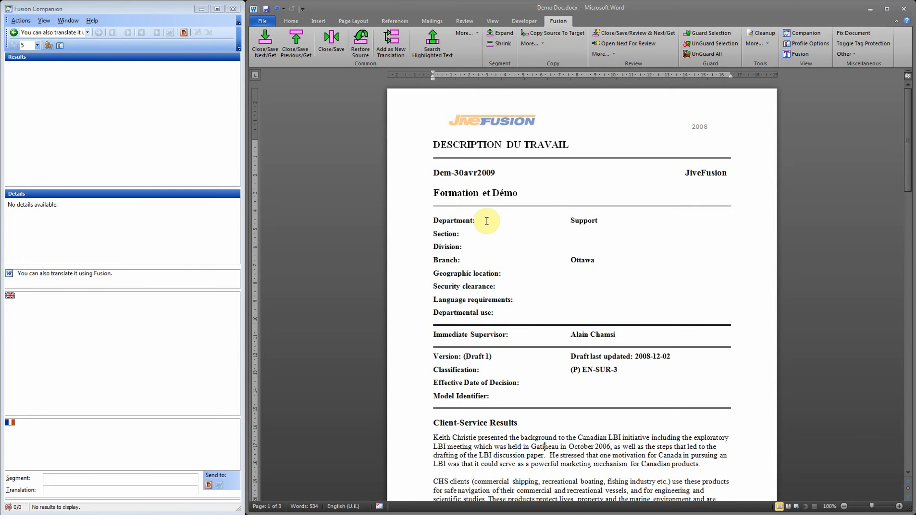
- Reopen the title "DESCRIPTION DU TRAVAIL" as a Fusion segment to view its source and matches, and close the segment
left_click(450, 145)
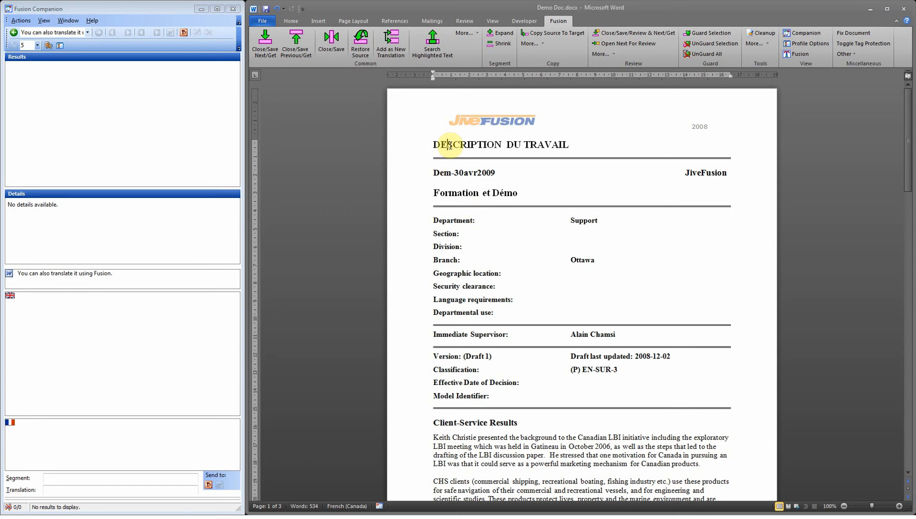
left_click(265, 43)
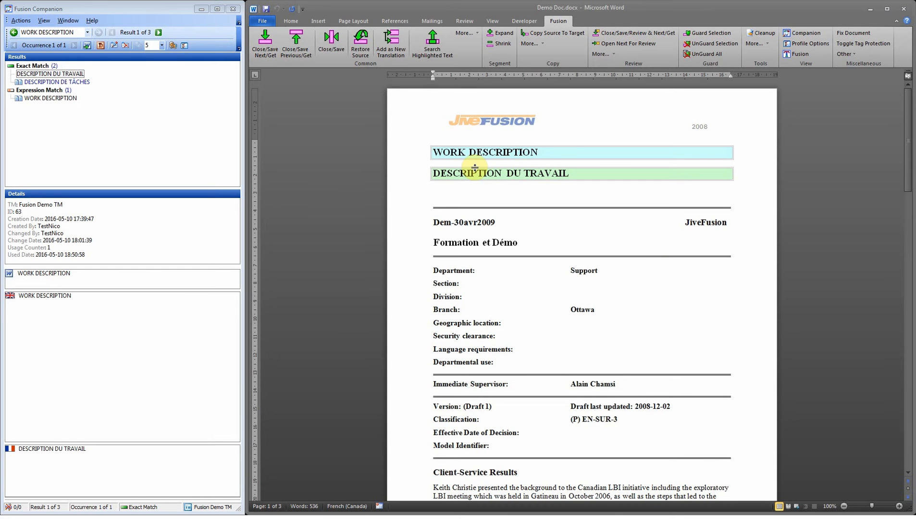
left_click(325, 44)
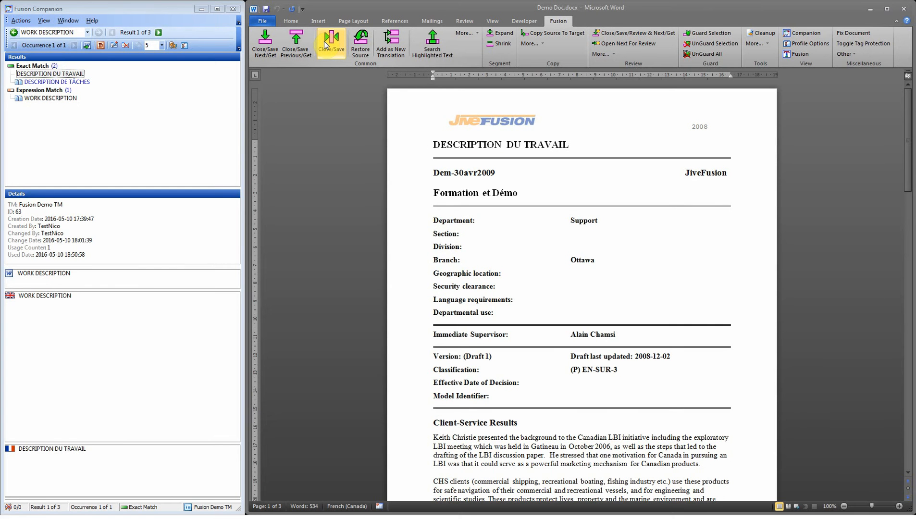
- Look through all pages of the document, examining the body text, footnotes, table, text box, headers and footers
left_click(293, 22)
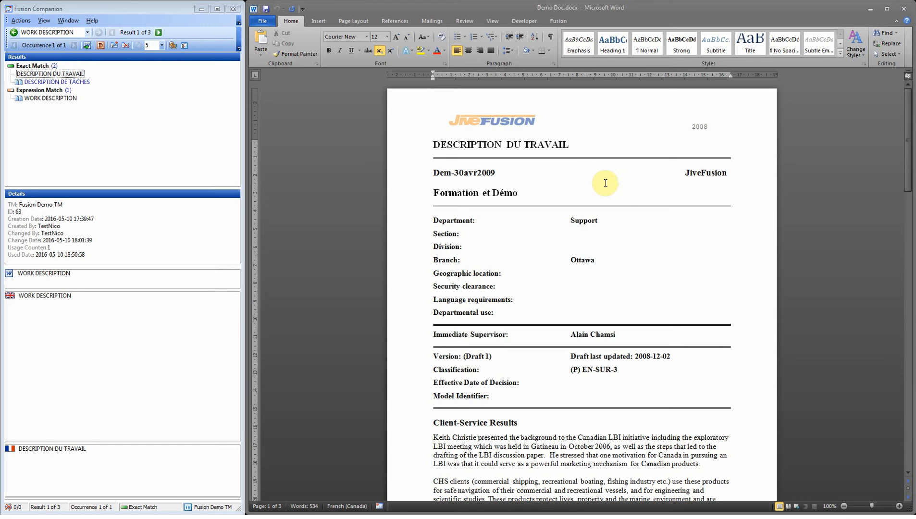
scroll(634, 259, "down", 7)
scroll(635, 259, "down", 20)
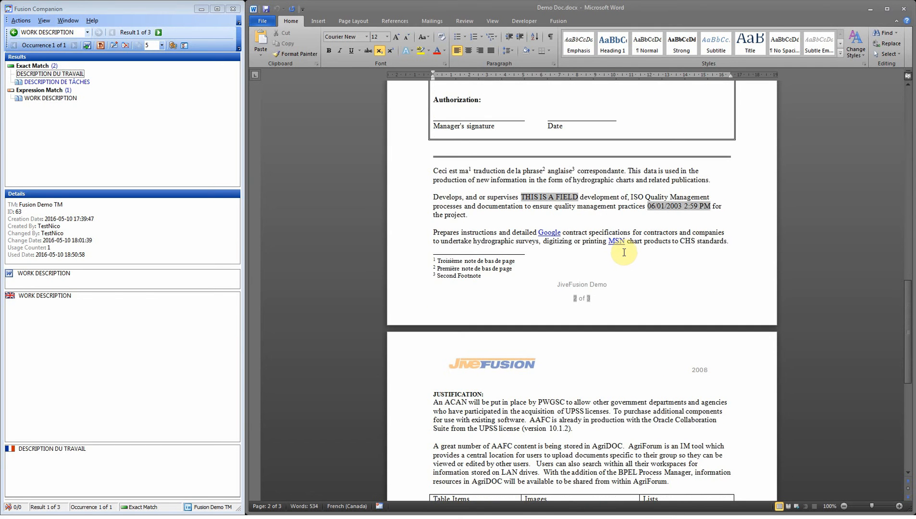
scroll(571, 302, "down", 1)
scroll(567, 288, "down", 11)
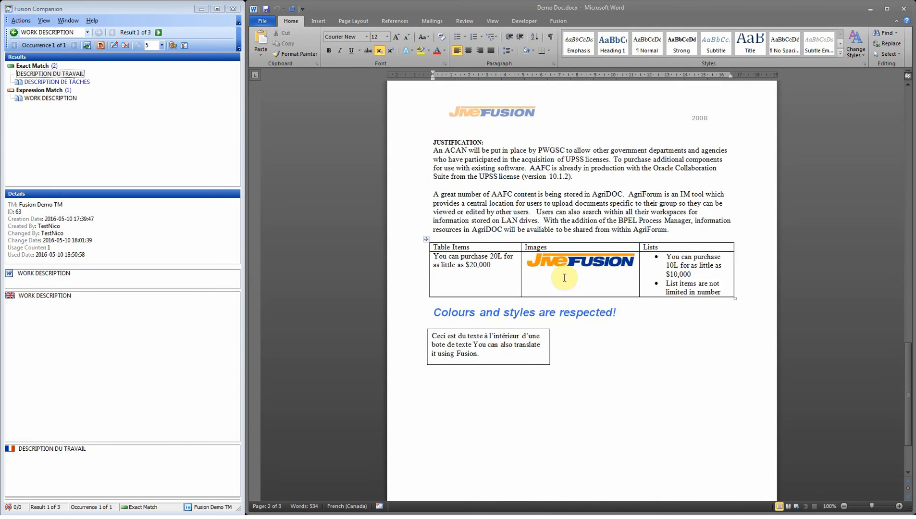
scroll(564, 274, "up", 7)
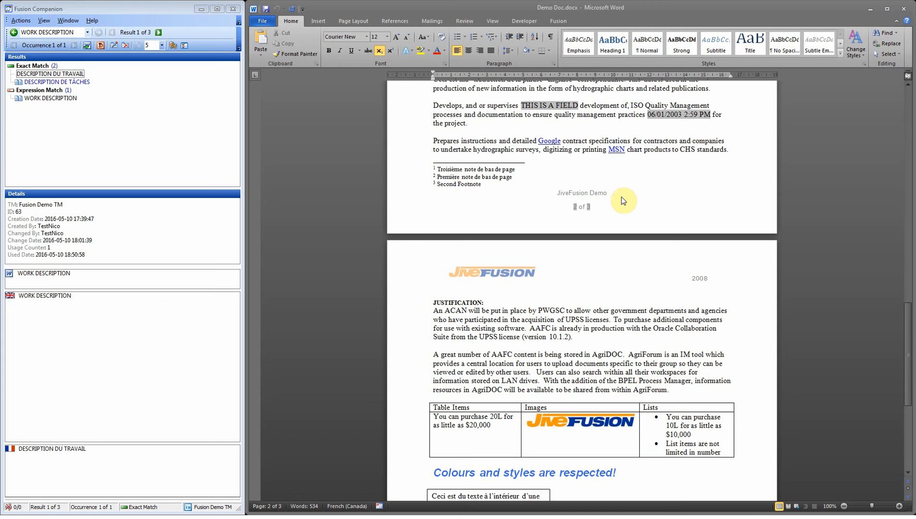
scroll(623, 201, "up", 15)
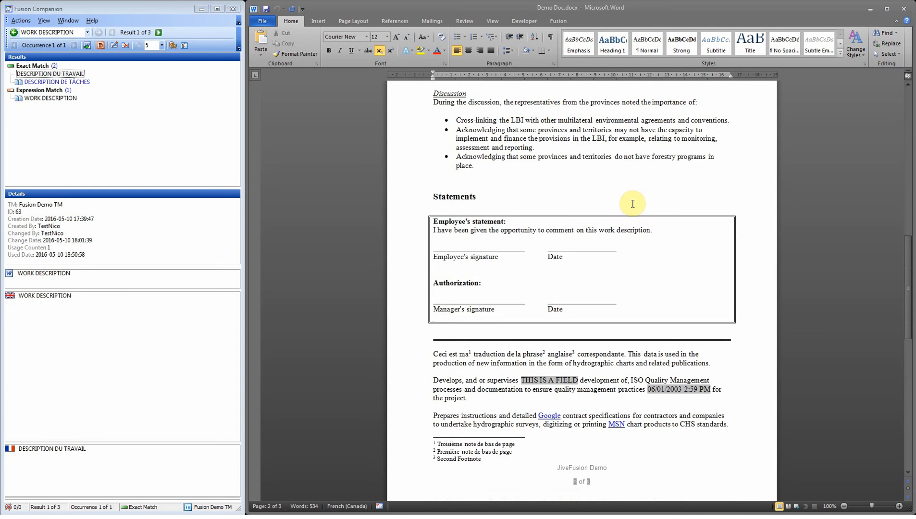
scroll(630, 208, "up", 6)
- Translate the footer segment "JiveFusion Demo" as "Démo de JiveFusion", save it and advance to the page-number segment
scroll(629, 211, "down", 10)
double_click(626, 476)
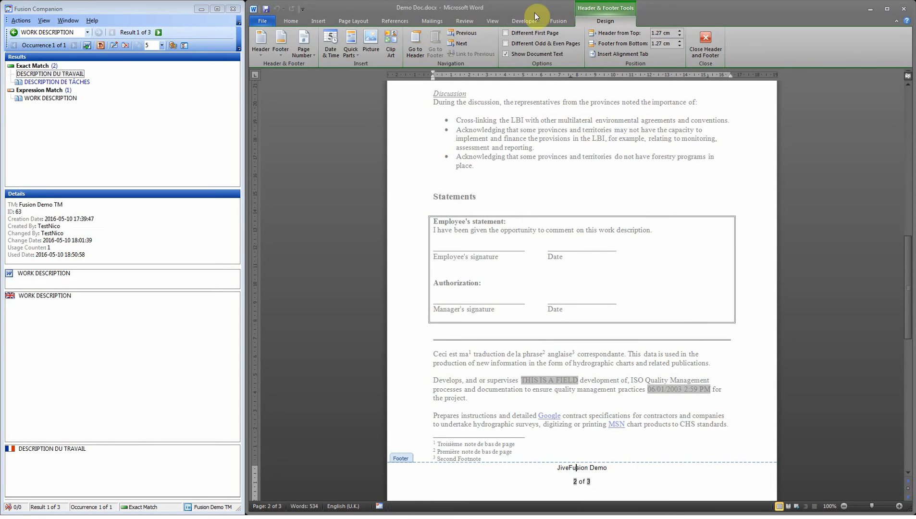
left_click(558, 20)
left_click(265, 38)
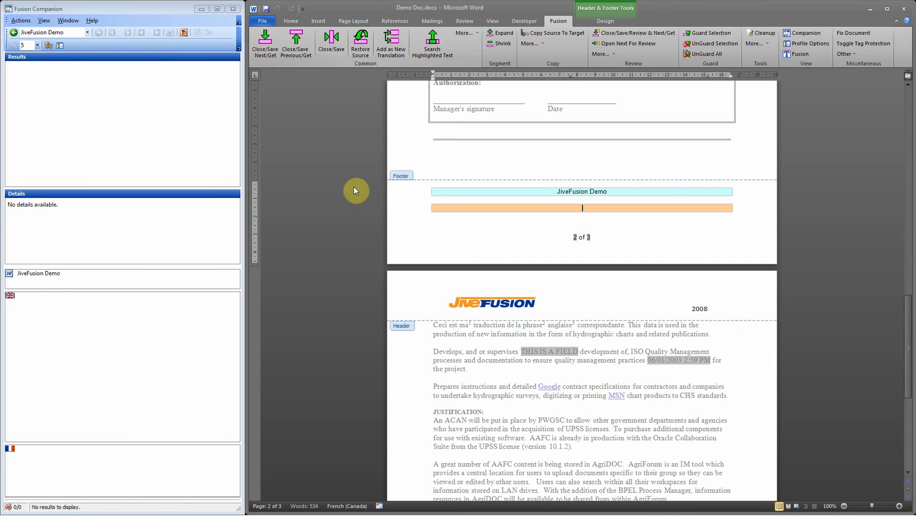
type("D")
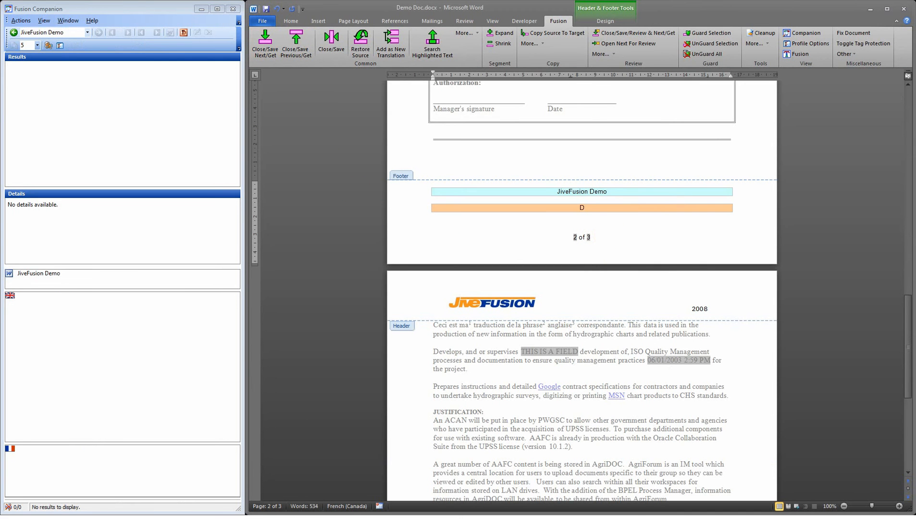
type("émo de JiveFusion")
left_click(268, 36)
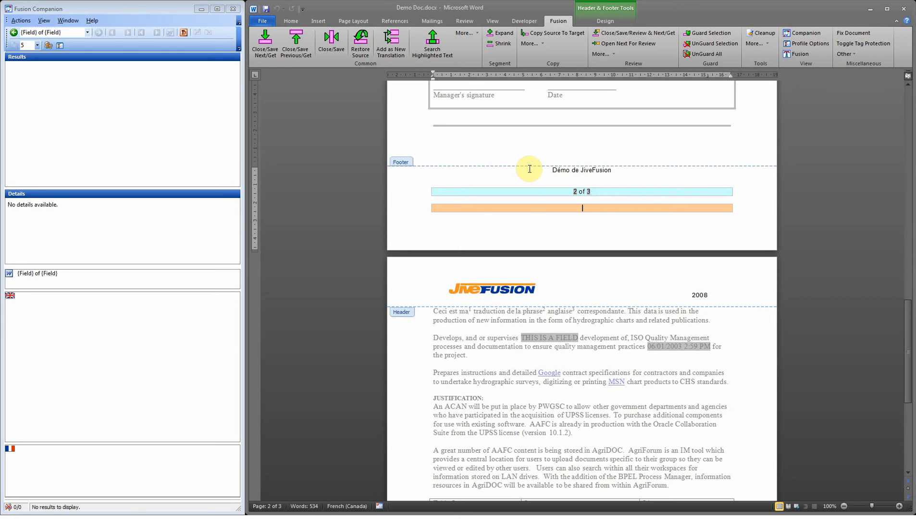
- Translate the footer's page numbering by copying both source fields around "de", save the segment and return to the body text
left_click(576, 192)
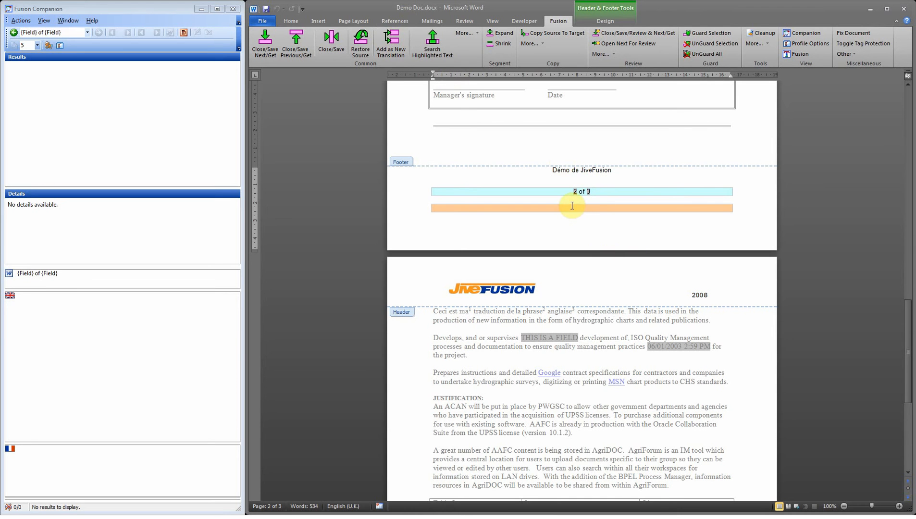
left_click(574, 208)
left_click(541, 44)
left_click(579, 78)
type("de")
left_click(530, 43)
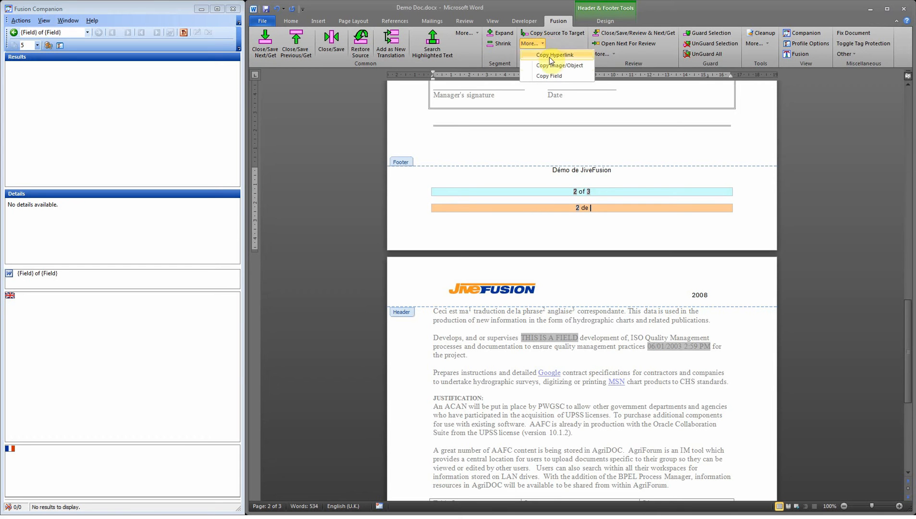
left_click(552, 76)
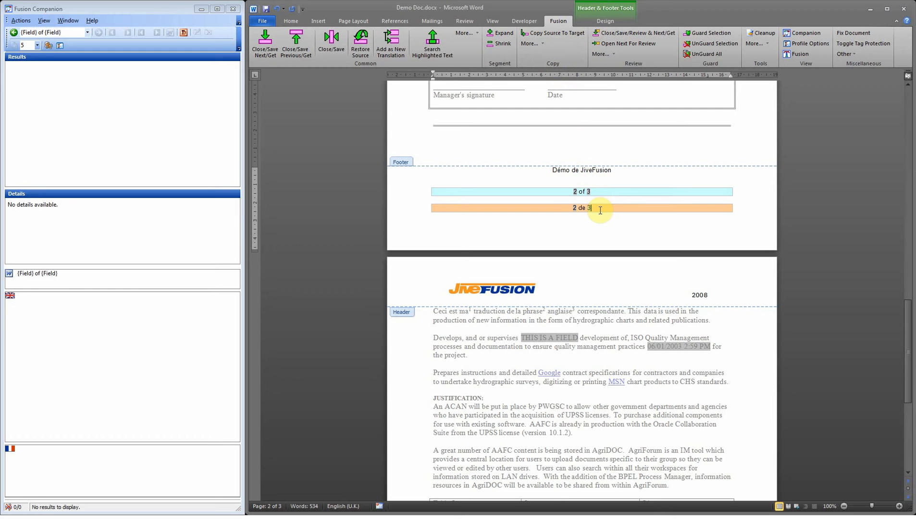
left_click(330, 43)
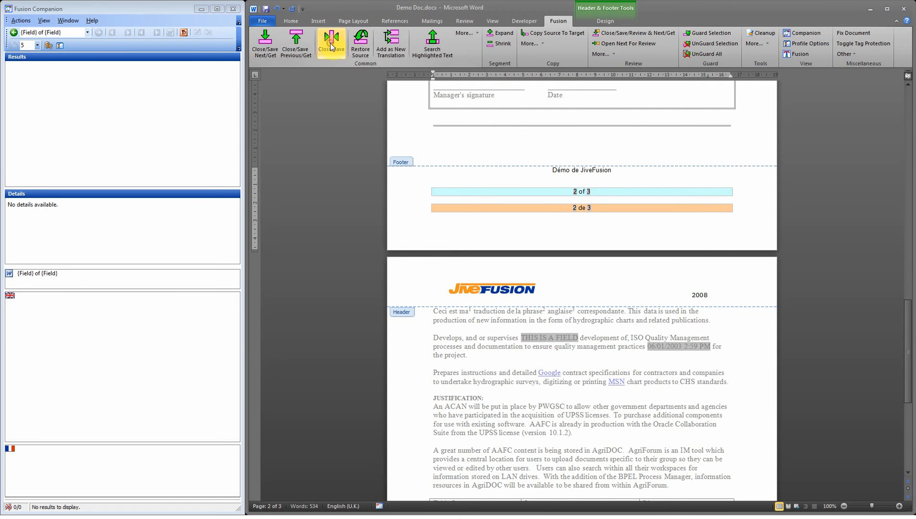
double_click(586, 178)
- Check the translated footer and the page-number line across the first pages of the document
scroll(528, 204, "down", 6)
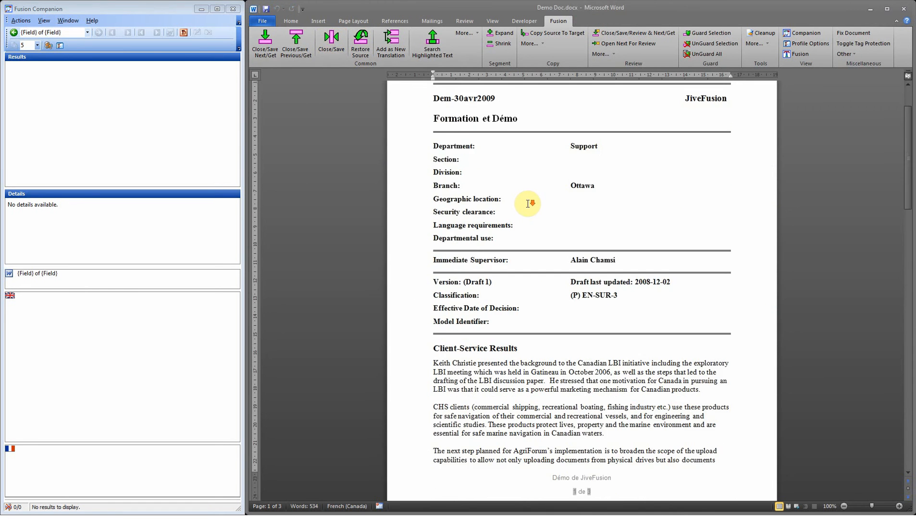
scroll(528, 204, "down", 8)
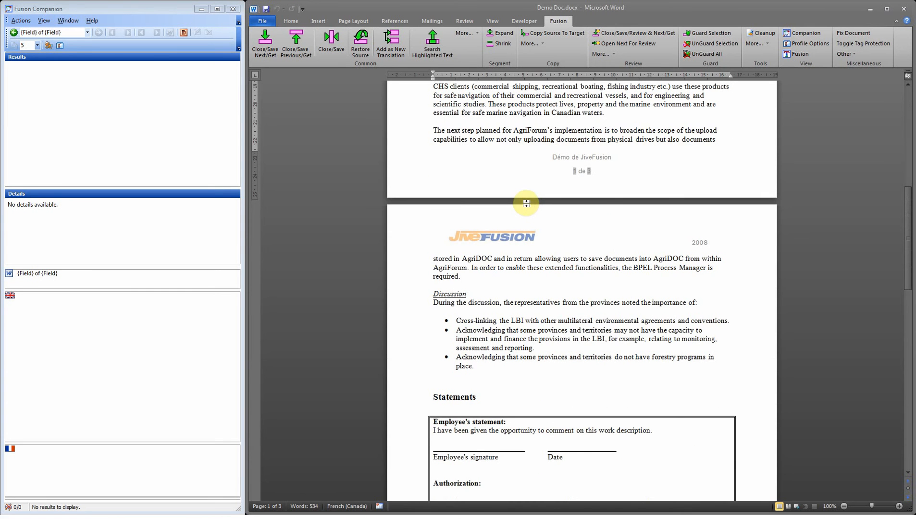
scroll(616, 166, "up", 12)
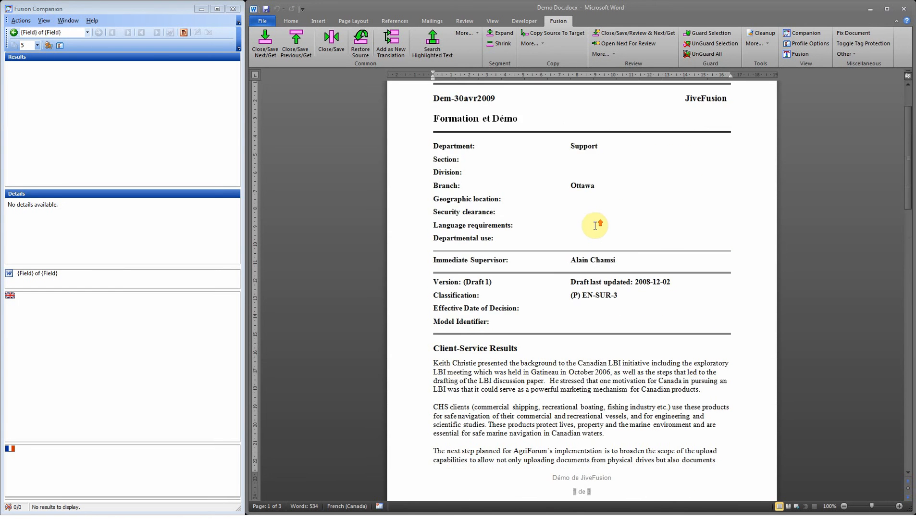
scroll(595, 225, "up", 3)
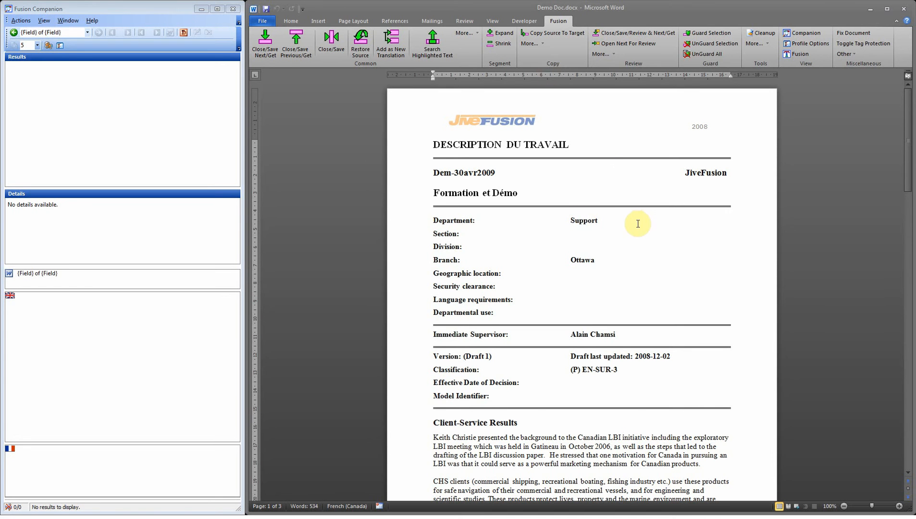
left_click(625, 242)
scroll(625, 243, "down", 7)
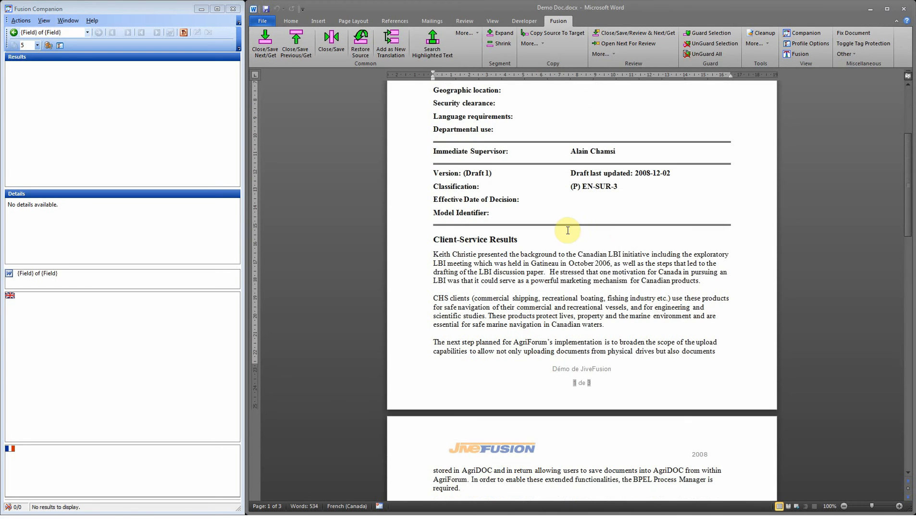
scroll(564, 221, "down", 1)
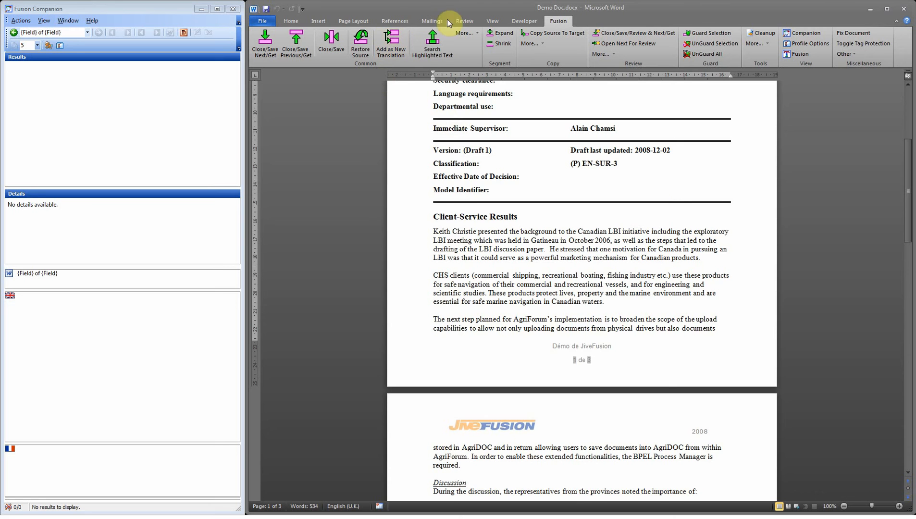
scroll(595, 235, "up", 8)
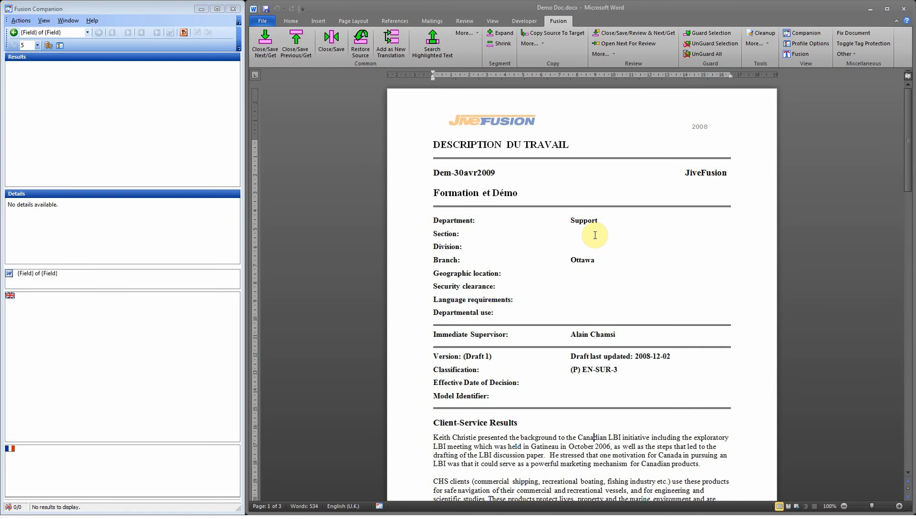
left_click(290, 20)
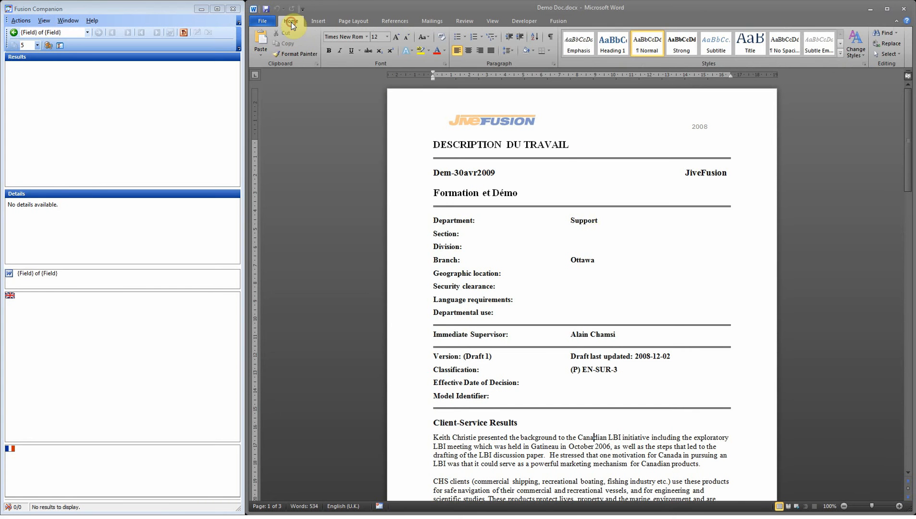
- Show the hidden formatting marks, examine the segment markers with source and translated text throughout the document, and hide the marks again
left_click(551, 38)
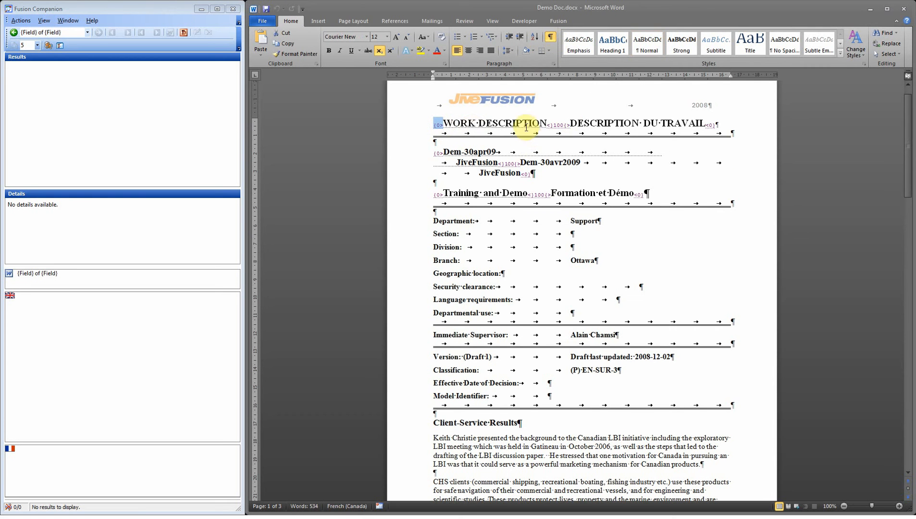
left_click_drag(523, 124, 479, 124)
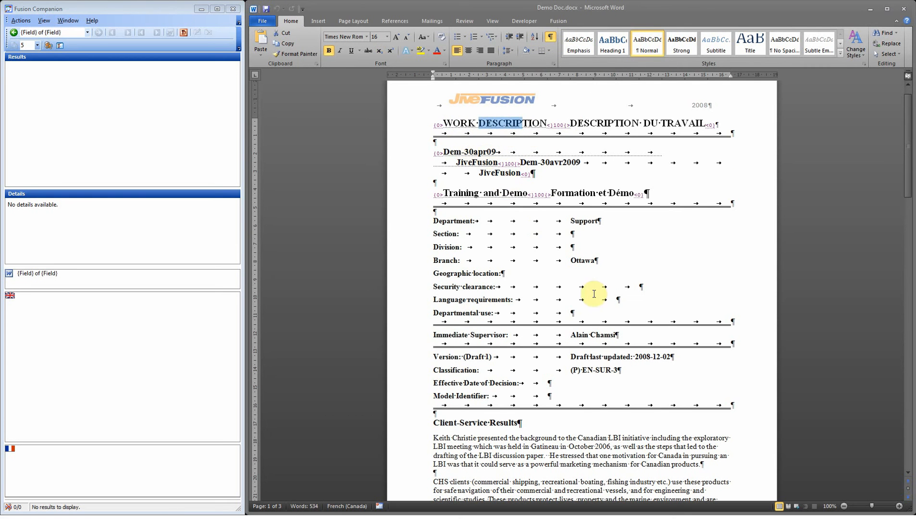
scroll(594, 298, "down", 6)
scroll(596, 298, "down", 12)
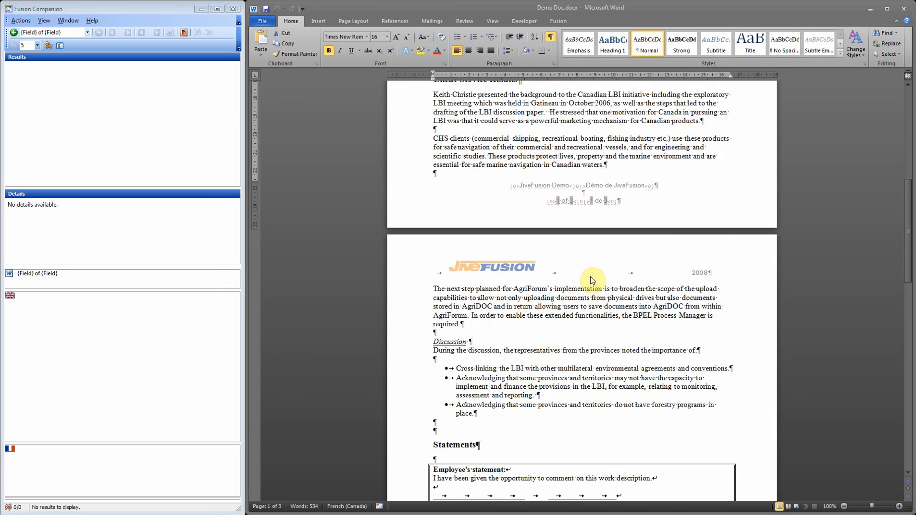
scroll(589, 275, "down", 5)
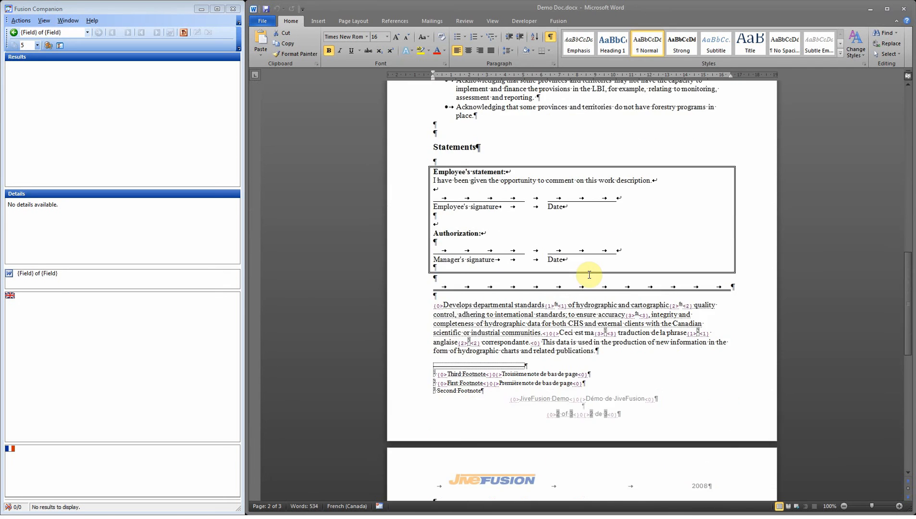
scroll(589, 275, "up", 20)
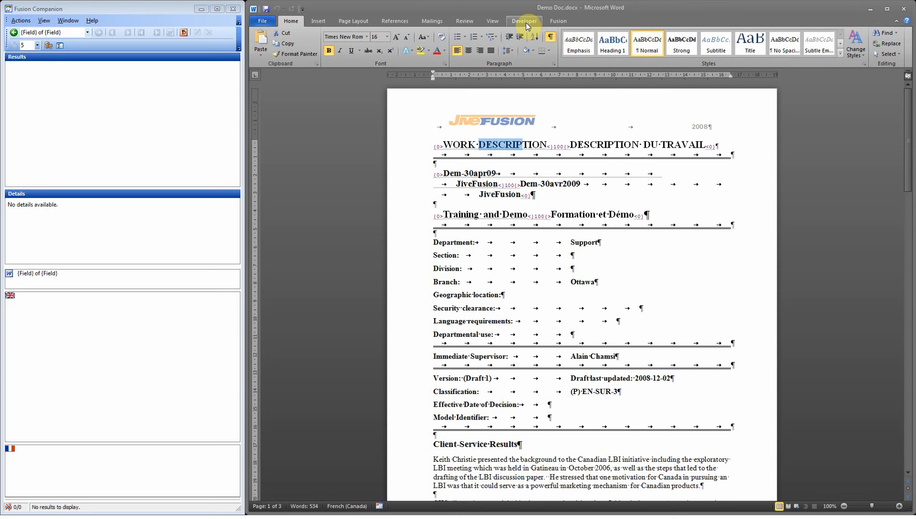
left_click(561, 21)
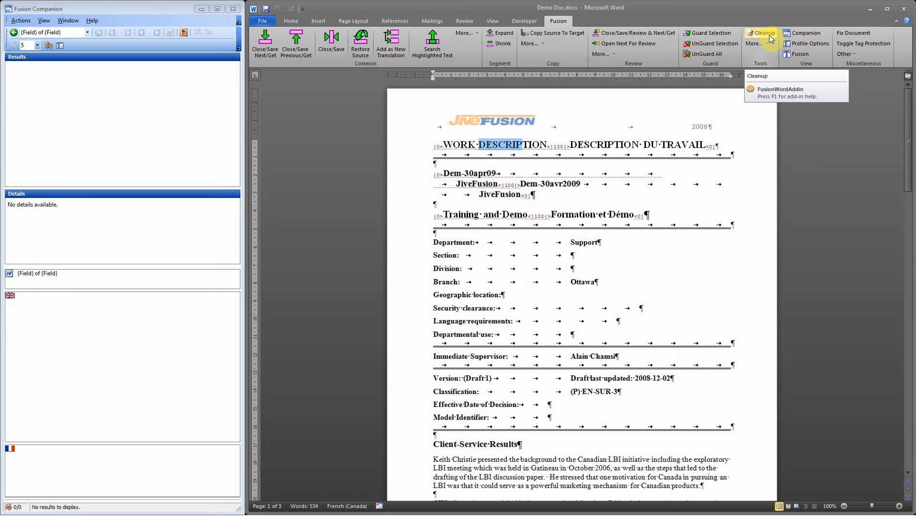
left_click(288, 21)
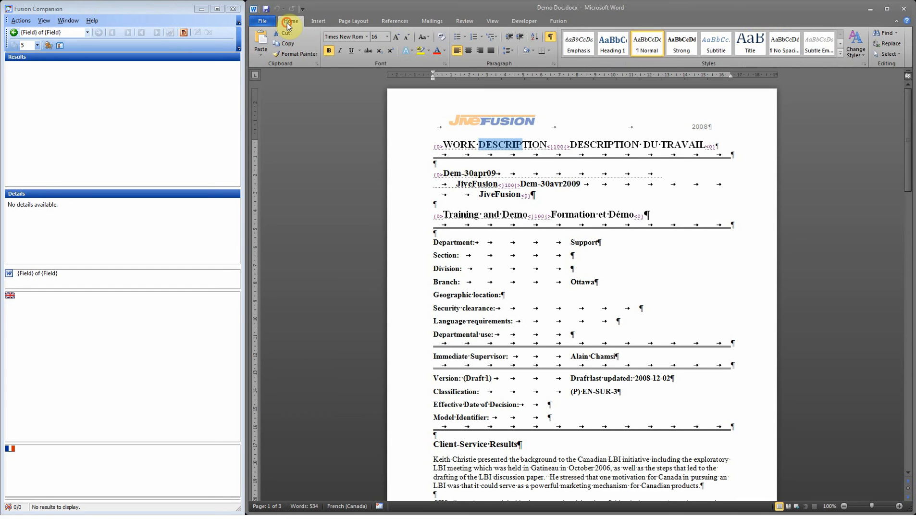
left_click(550, 37)
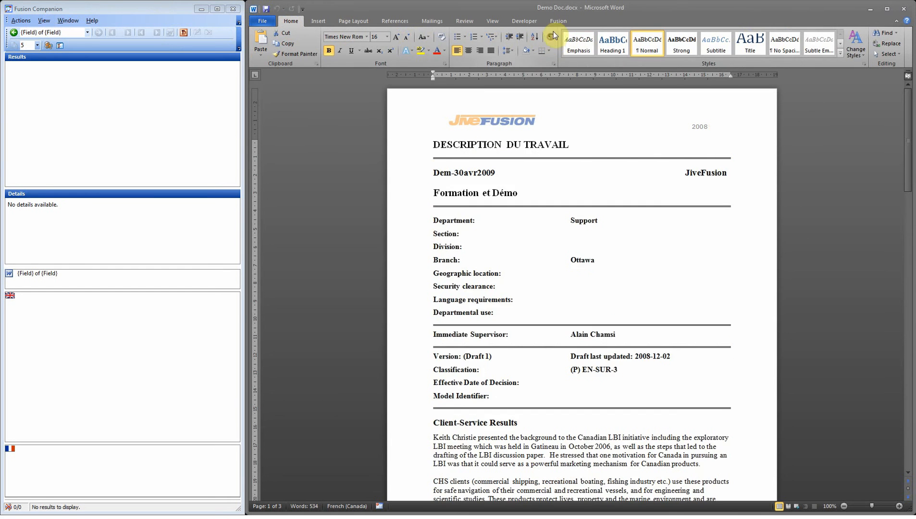
- Start Fusion's Cleanup for Demo Doc.docx, widen the wizard window and continue to the translation memory selection
left_click(557, 21)
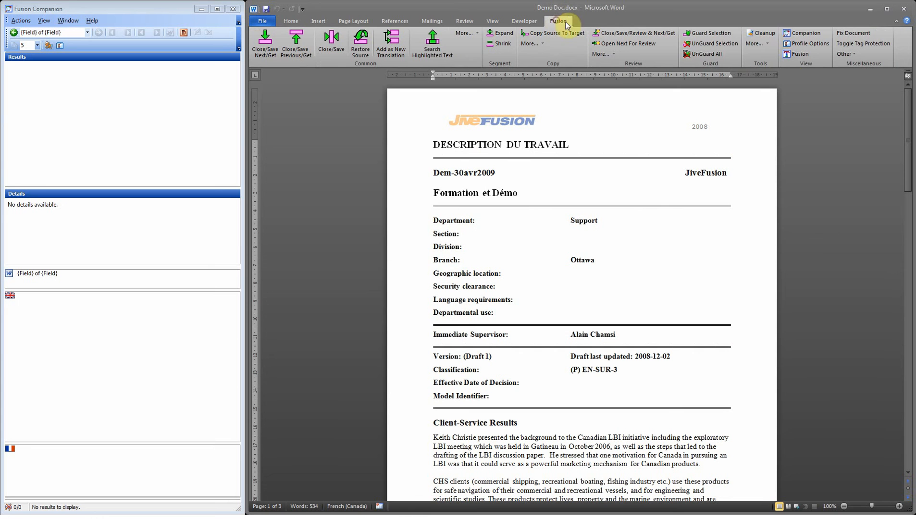
left_click(763, 35)
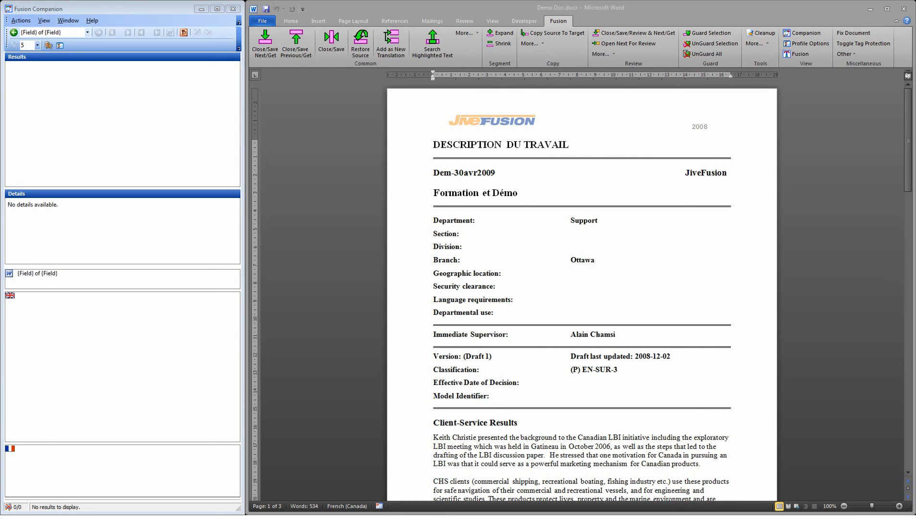
left_click_drag(846, 62, 467, 68)
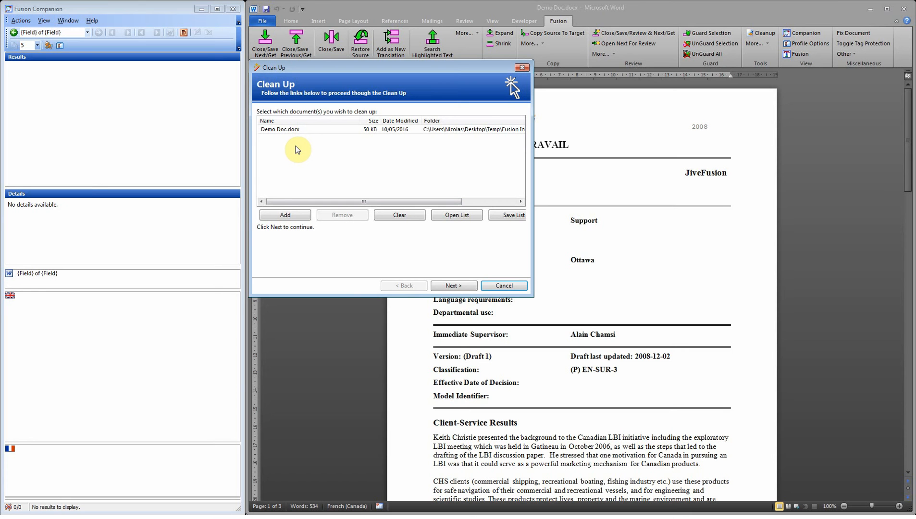
left_click_drag(534, 236, 555, 235)
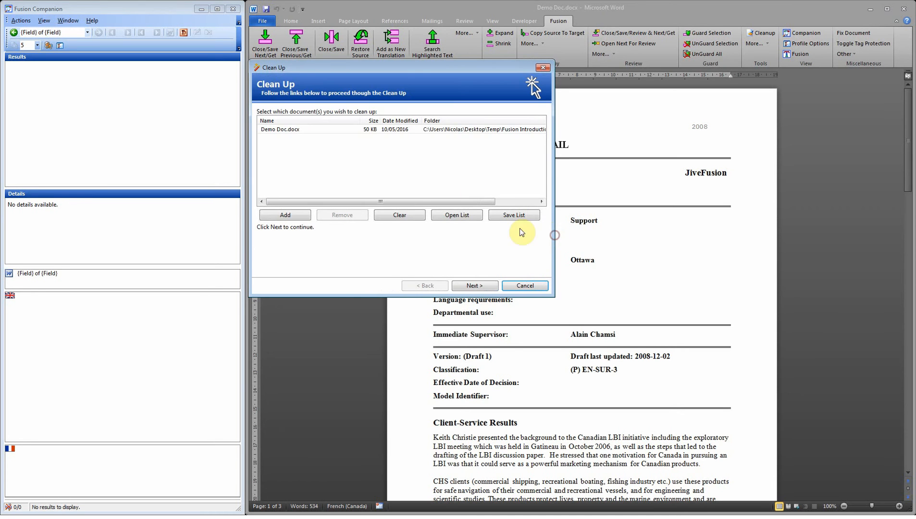
left_click(265, 129)
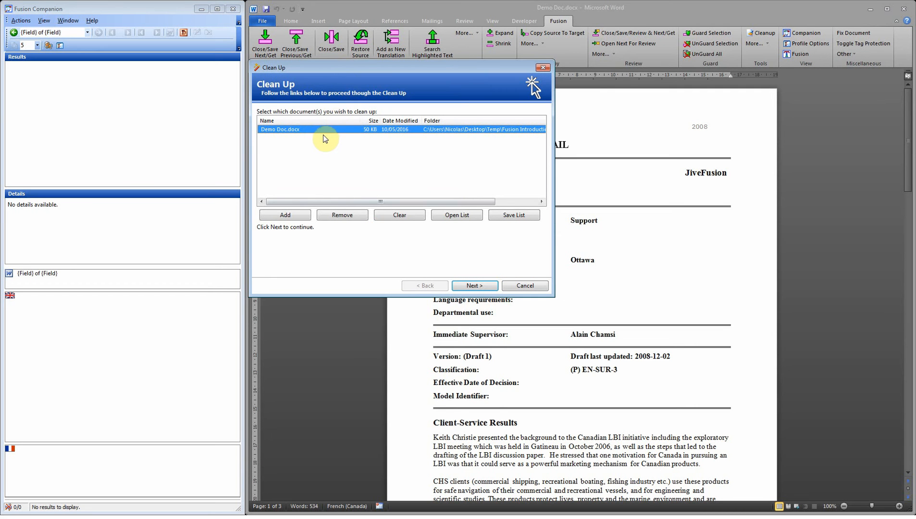
left_click(483, 286)
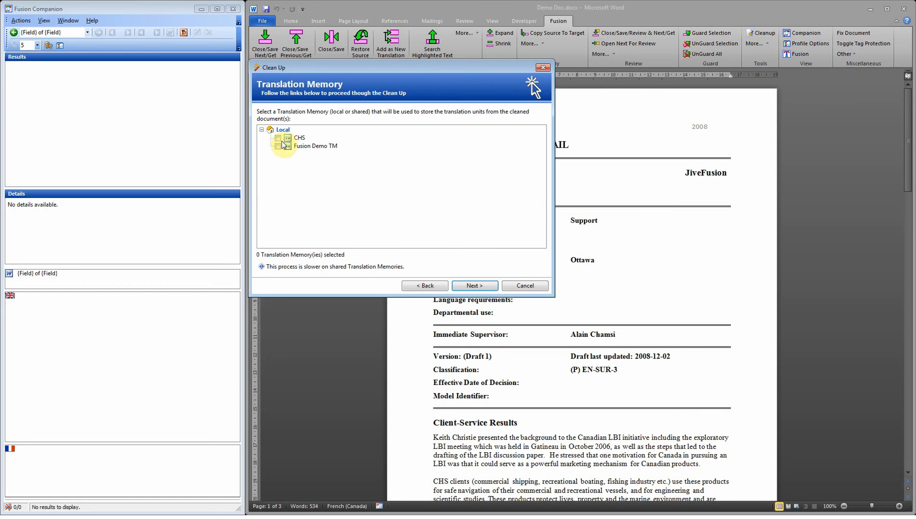
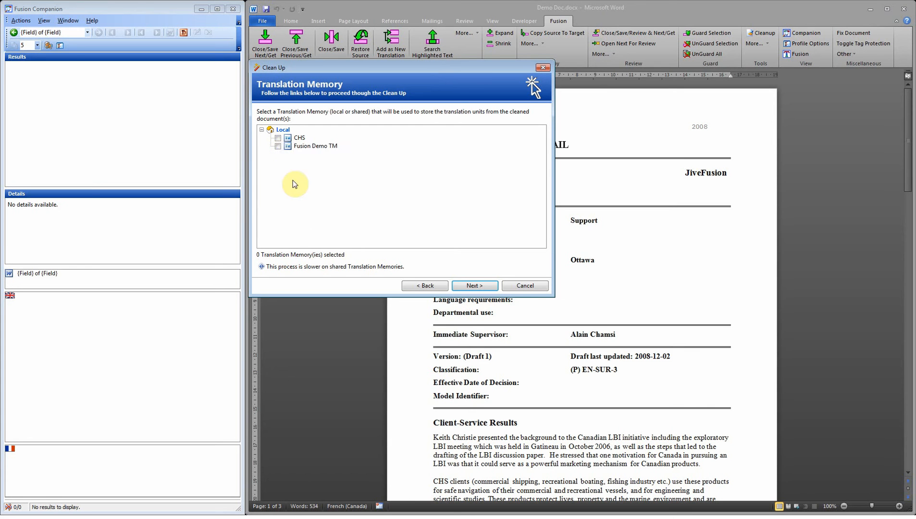
- Select Fusion Demo TM, deselect it again and continue to the cleanup options with no translation memory chosen
left_click(278, 146)
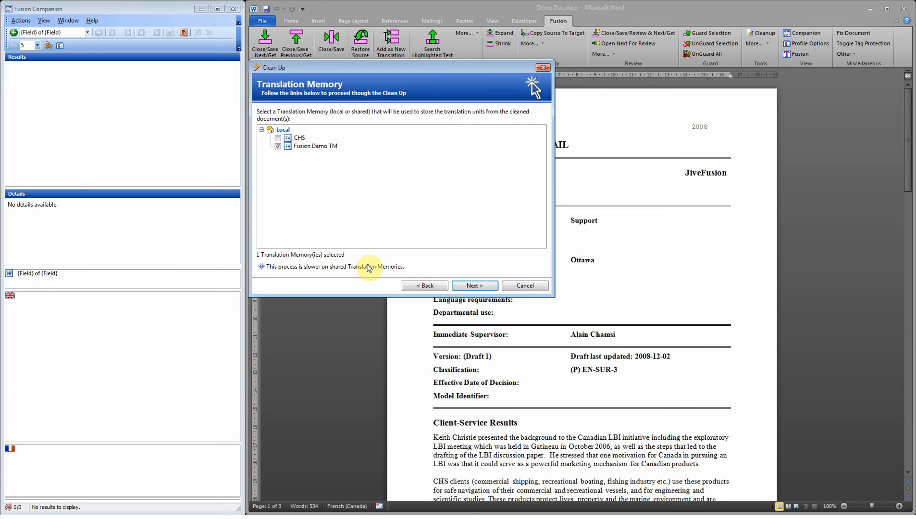
left_click(279, 147)
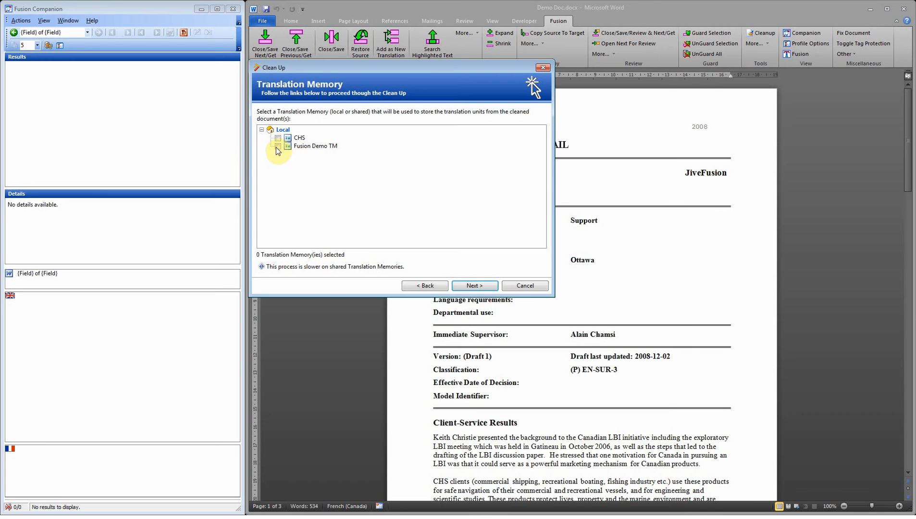
left_click(474, 286)
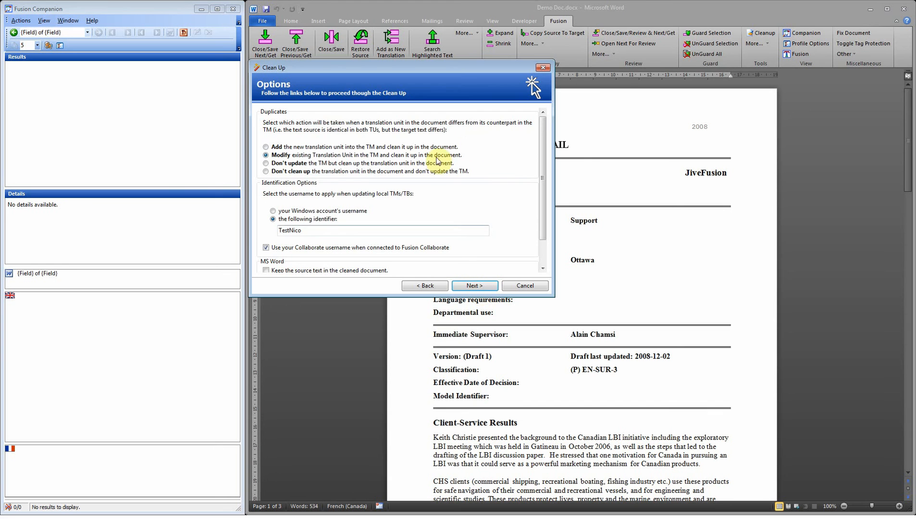
- Set the duplicates action to add the new translation unit into the TM and clean it up, continuing without adding any fields
left_click_drag(544, 165, 544, 188)
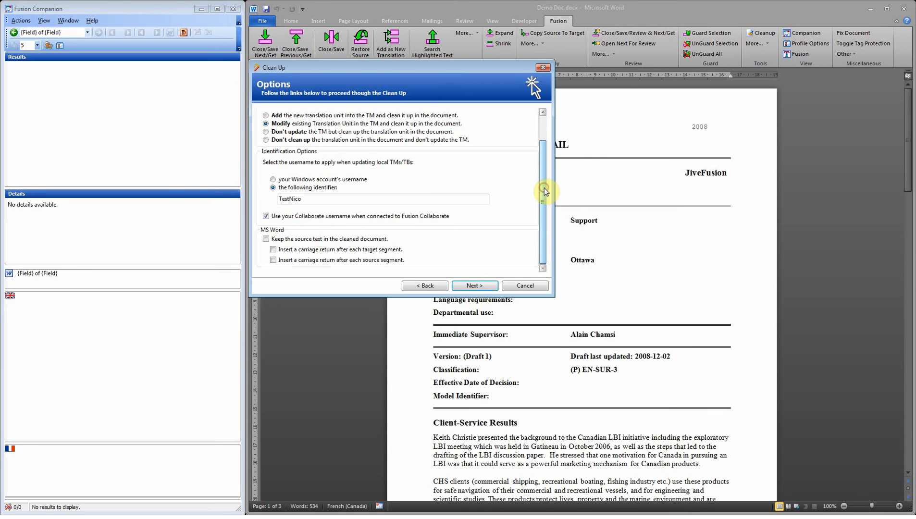
scroll(542, 150, "up", 2)
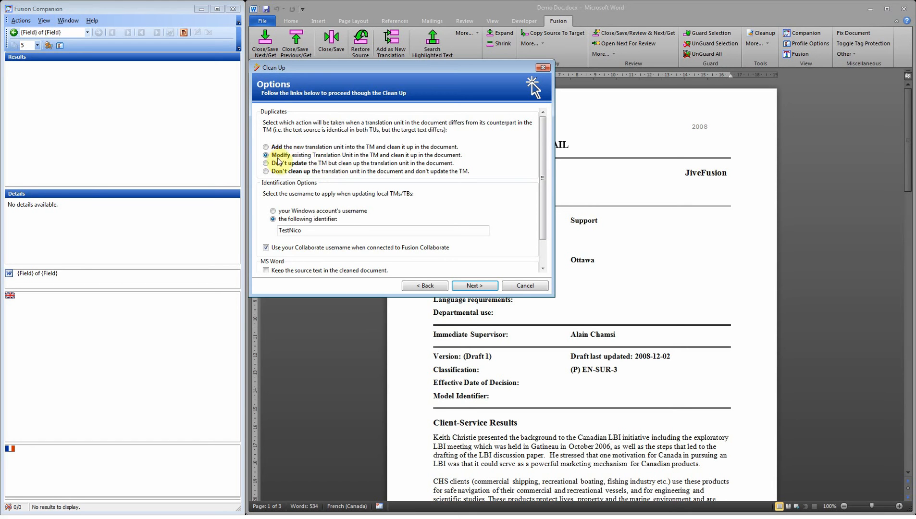
left_click(266, 147)
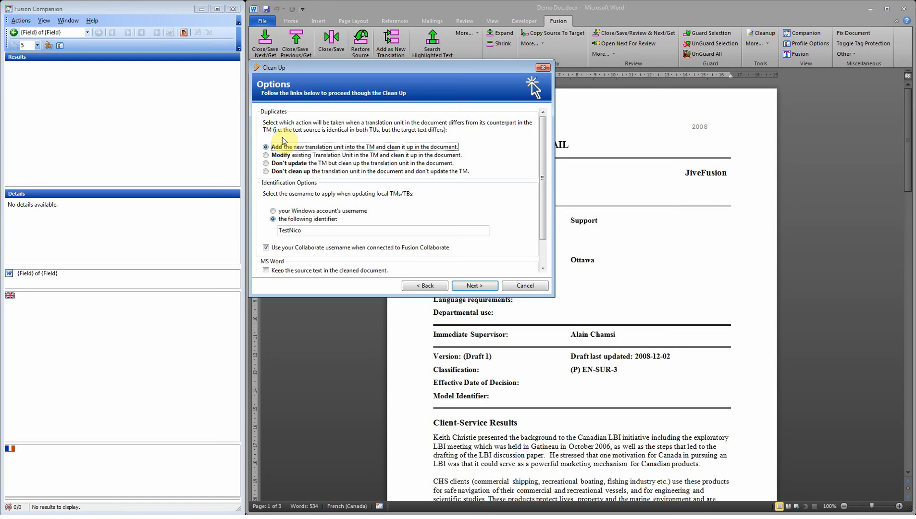
left_click(279, 155)
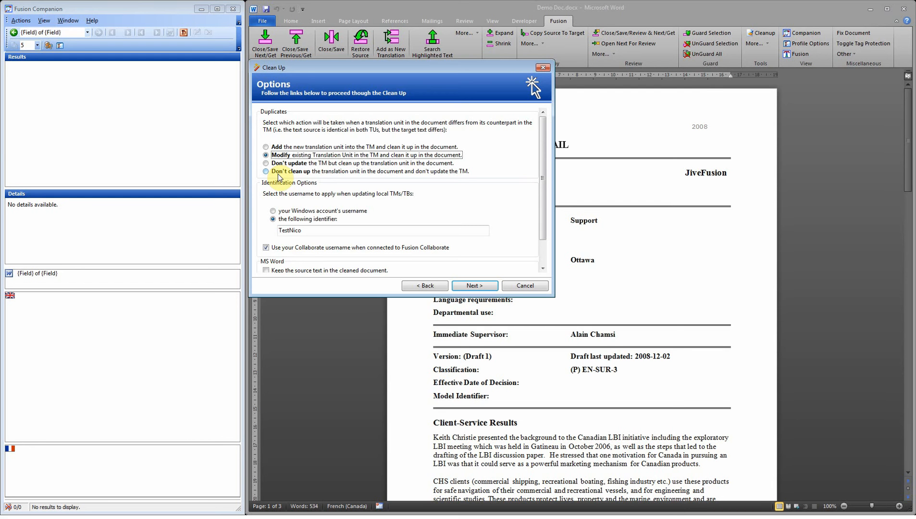
left_click(267, 147)
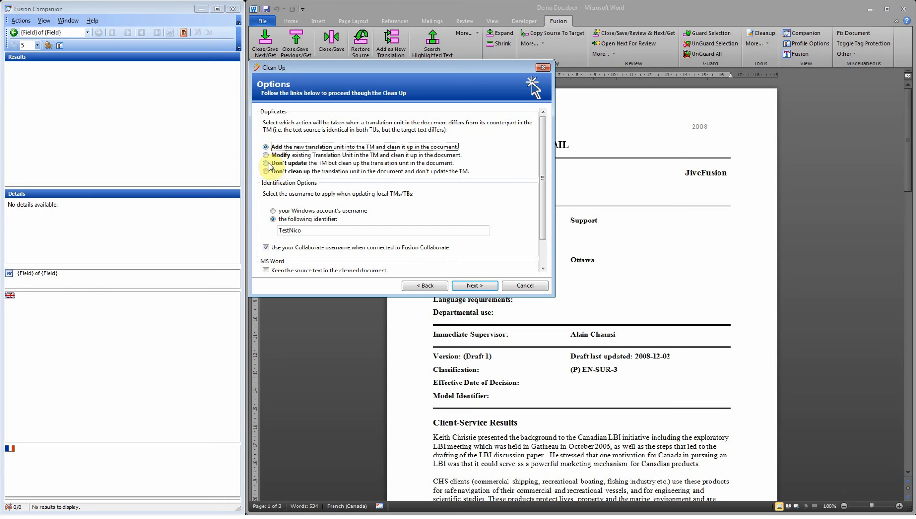
left_click(267, 164)
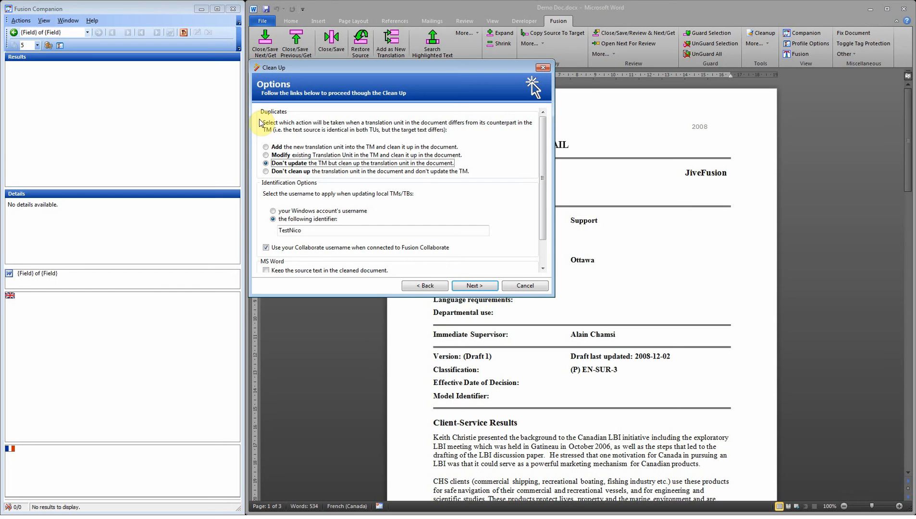
left_click(276, 147)
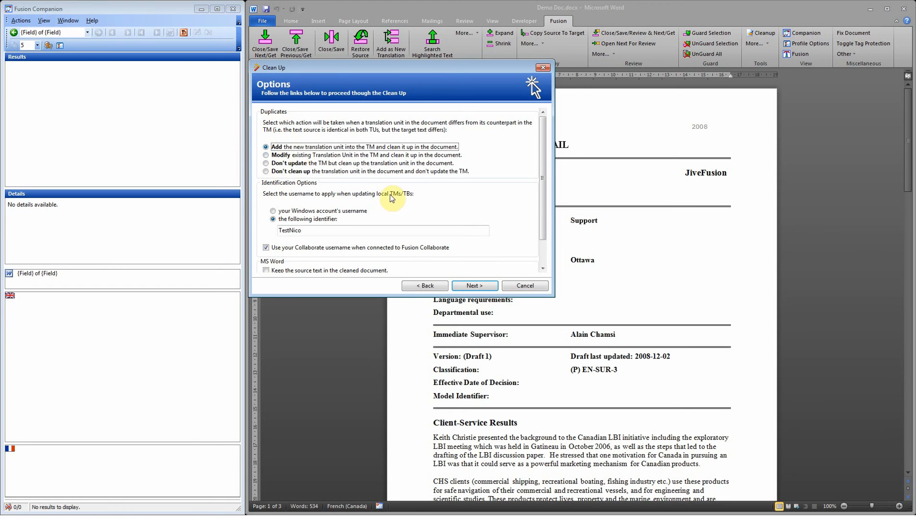
left_click(477, 285)
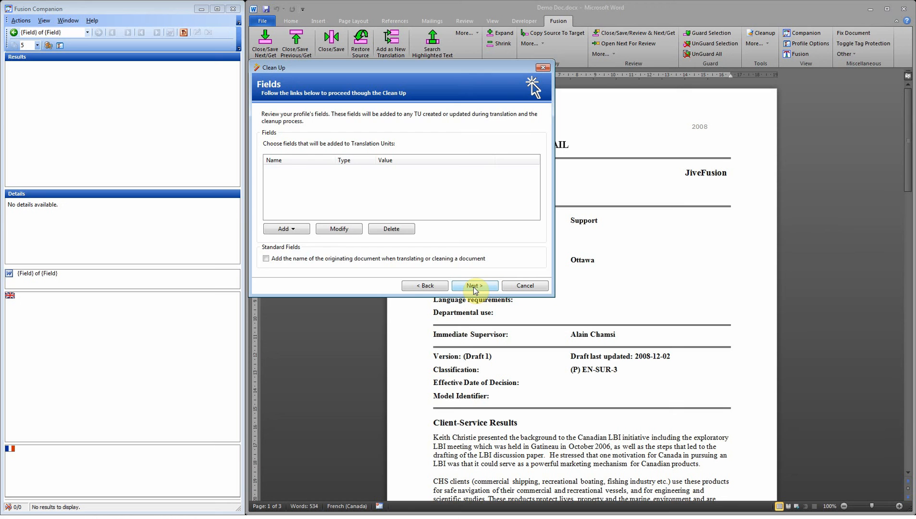
left_click(475, 288)
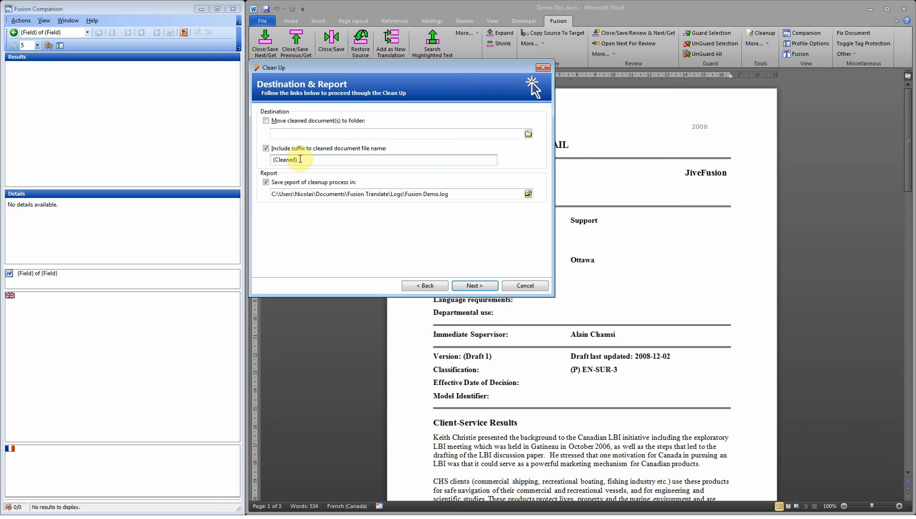
left_click_drag(298, 159, 268, 161)
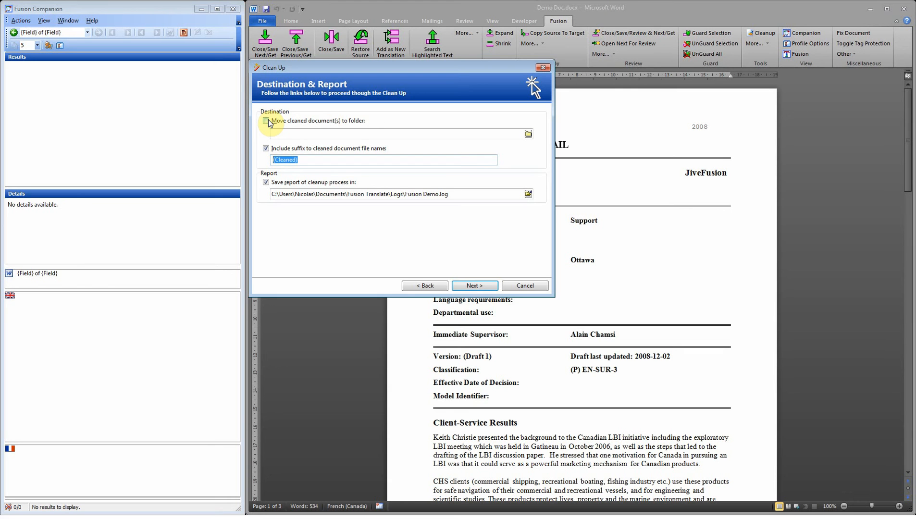
left_click(268, 123)
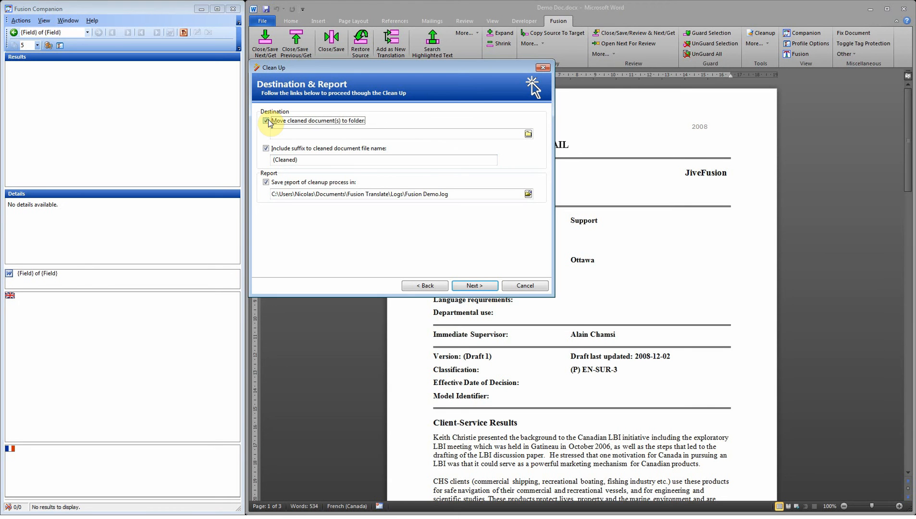
left_click(529, 134)
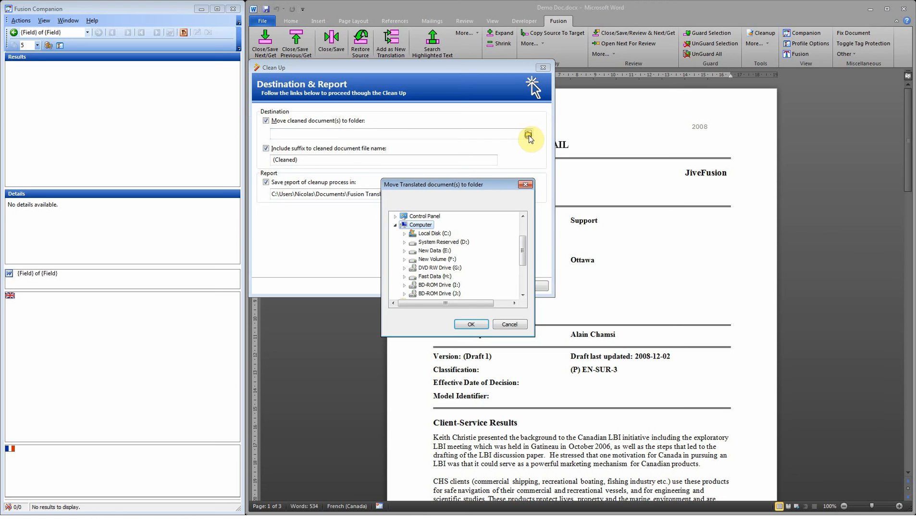
mouse_move(523, 246)
left_mouse_down()
mouse_move(522, 233)
mouse_move(527, 252)
left_mouse_up()
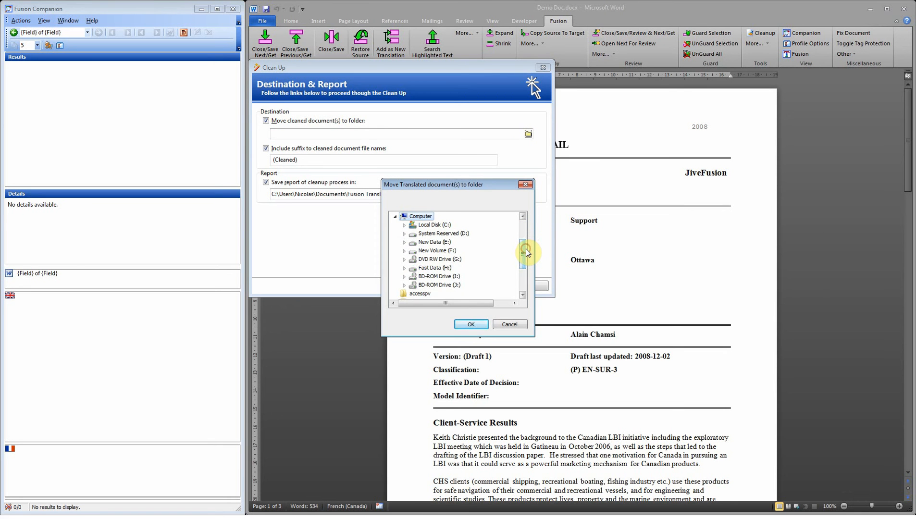
left_click(517, 324)
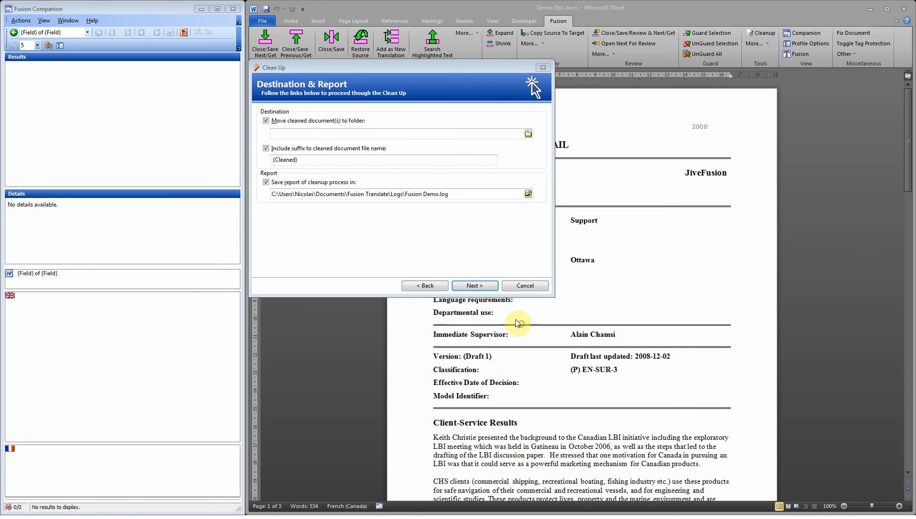
left_click(270, 121)
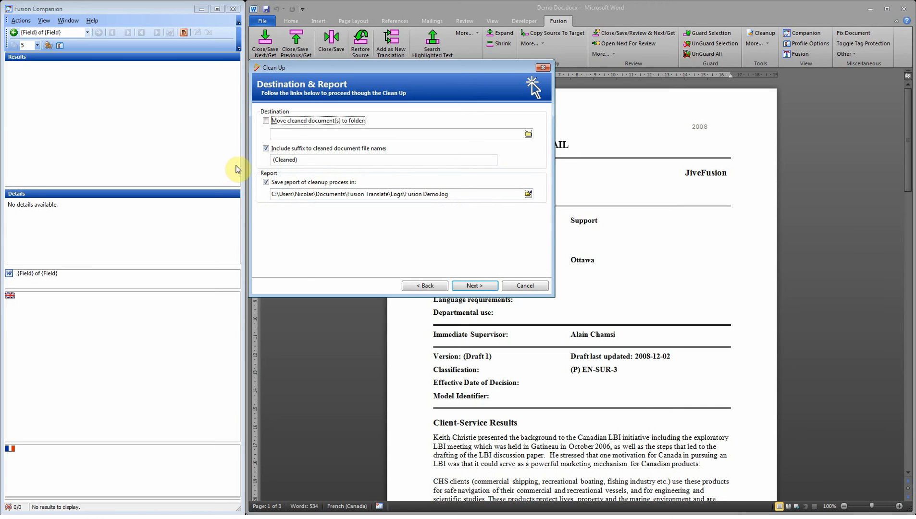
- Keep the (Cleaned) file name suffix and report log, run the cleanup with the modified document saved first, and finish the wizard
left_click(473, 285)
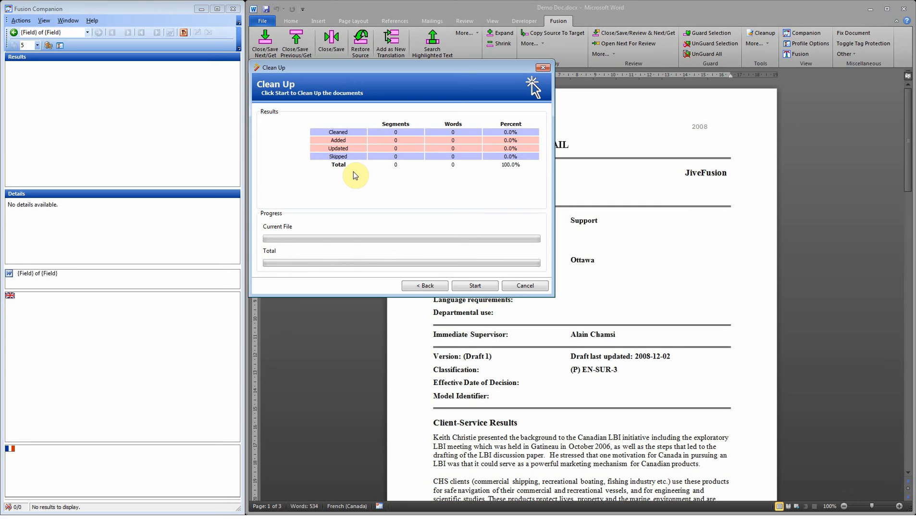
left_click(480, 286)
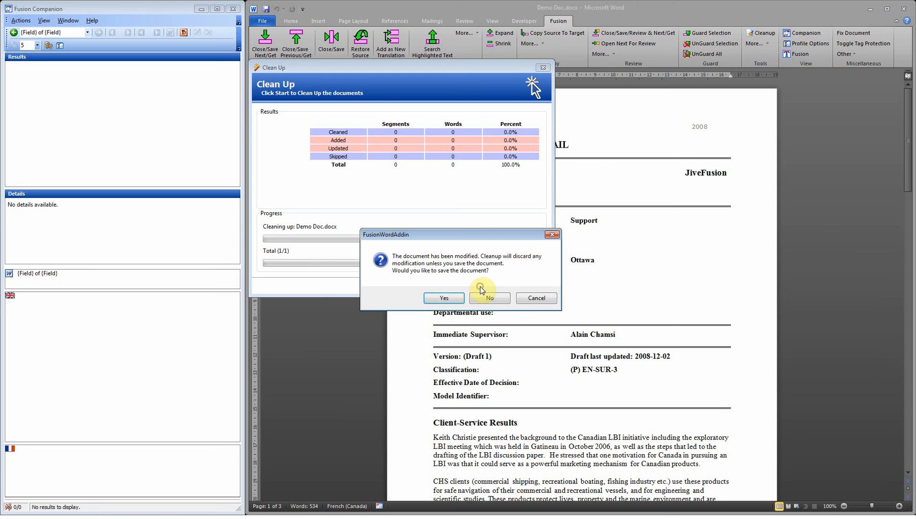
left_click(444, 298)
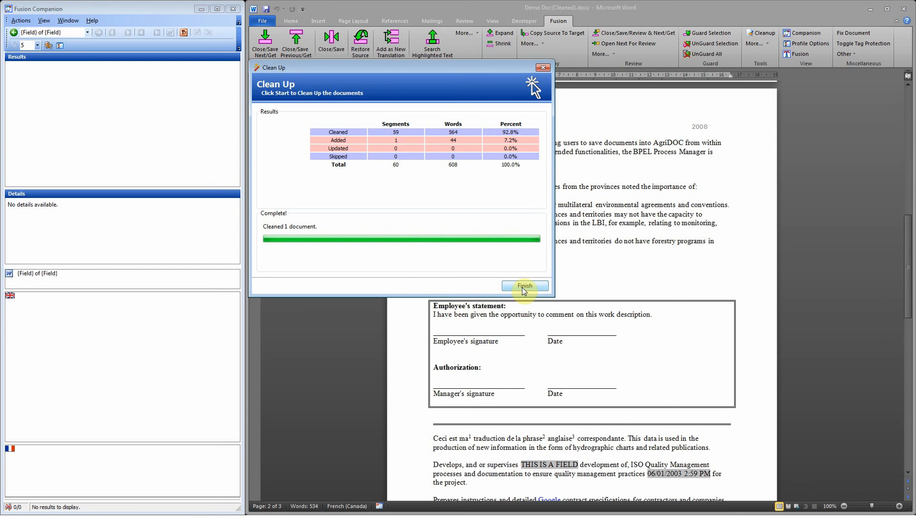
left_click(524, 286)
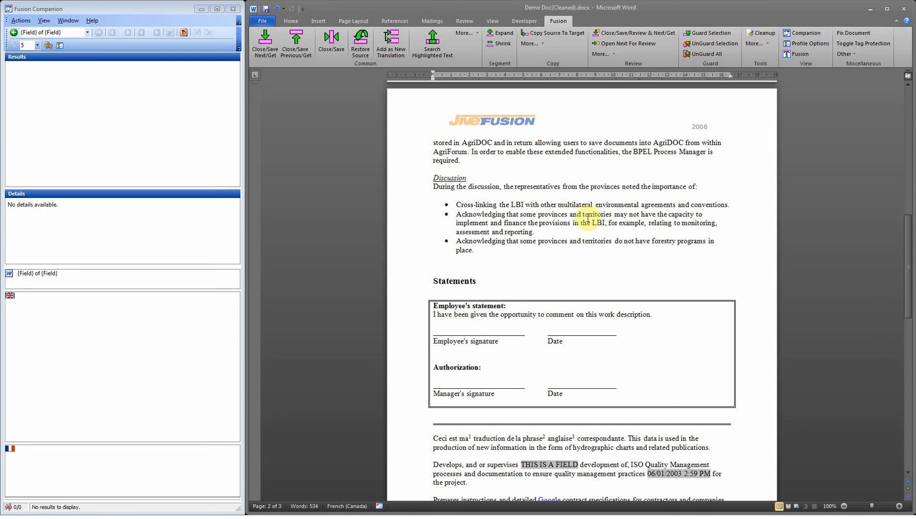
- Examine the translated title, date line and subtitle at the start of the cleaned document
scroll(588, 218, "up", 3)
scroll(589, 229, "down", 4)
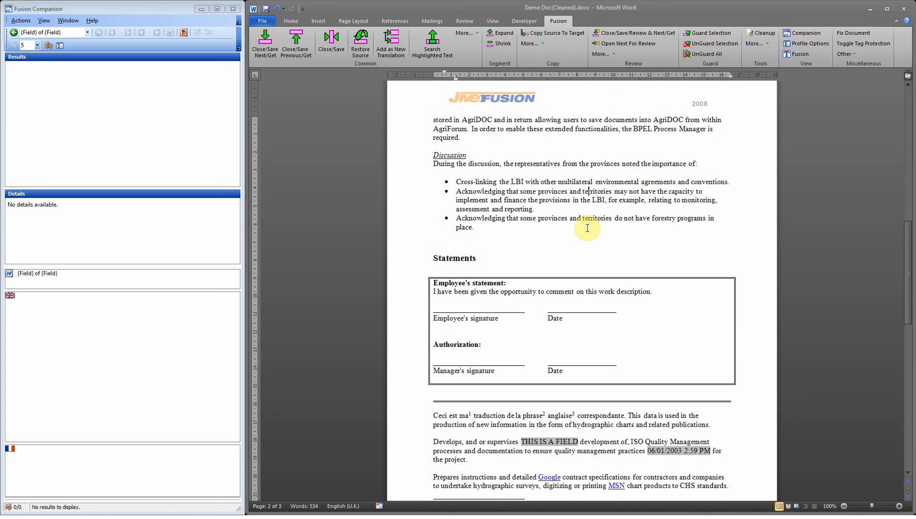
scroll(576, 245, "up", 20)
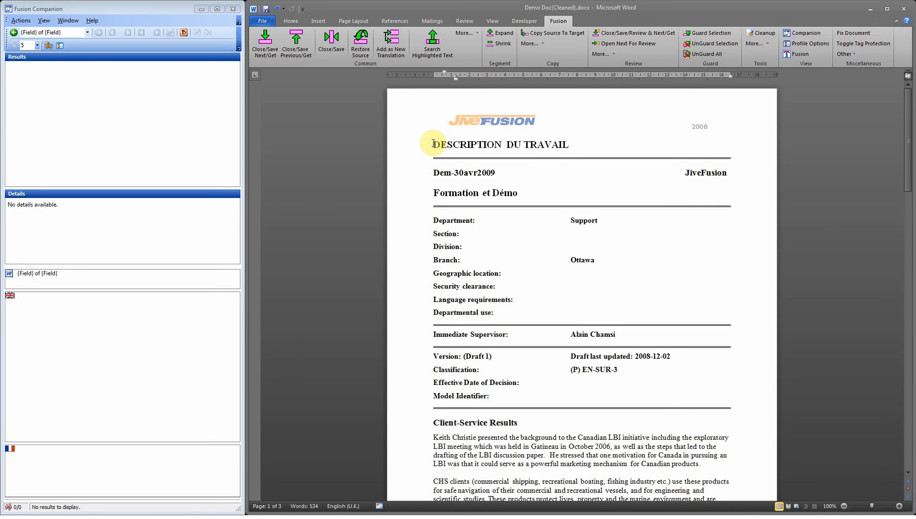
left_click(438, 144)
left_click_drag(433, 143, 568, 145)
left_click_drag(434, 172, 474, 179)
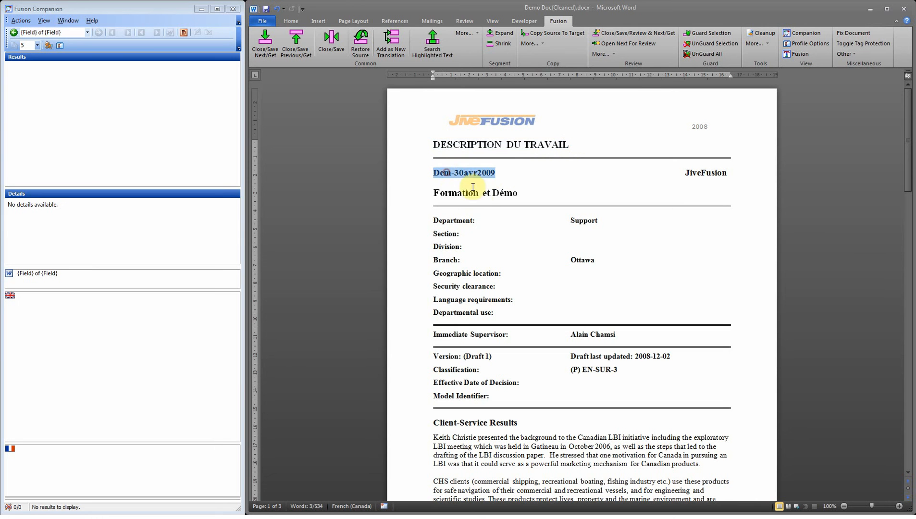
left_click(473, 193)
- Examine the cleaned document's body text, page footer and footnotes, opening the footer and returning to the body
scroll(514, 258, "down", 3)
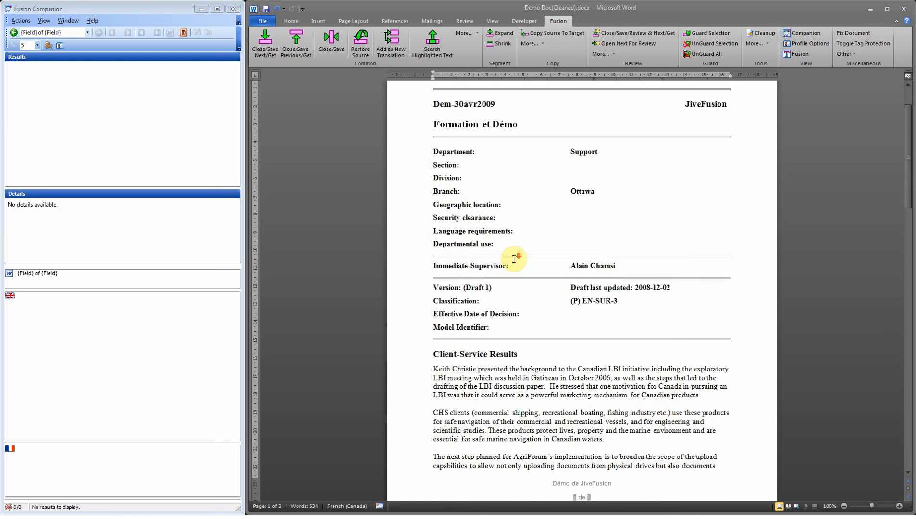
scroll(514, 259, "down", 5)
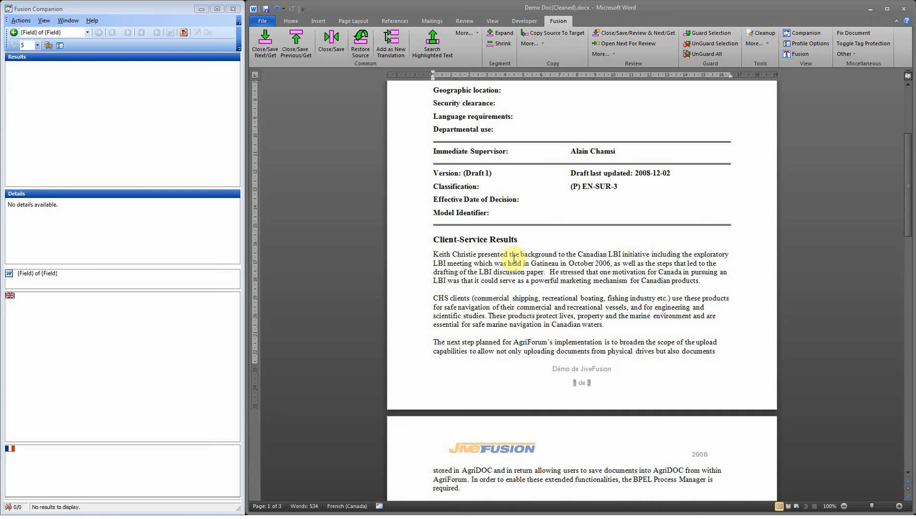
double_click(554, 369)
double_click(652, 324)
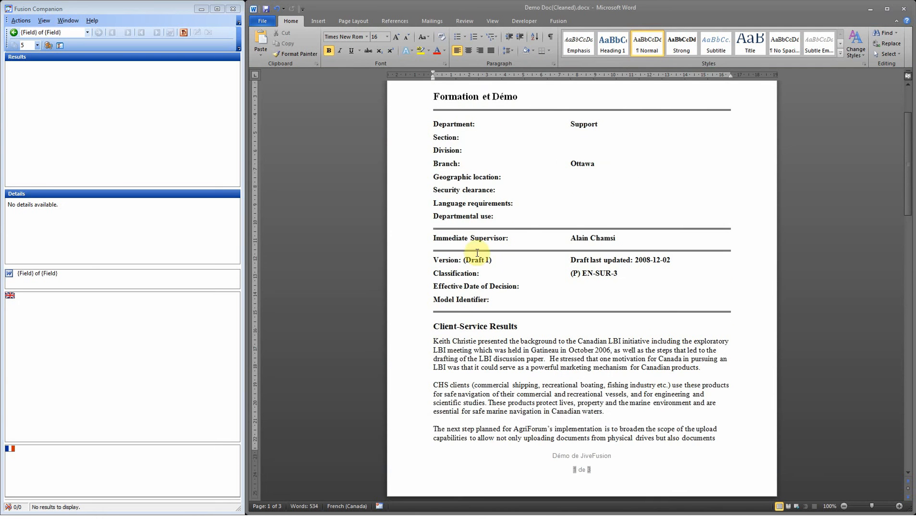
scroll(479, 257, "down", 20)
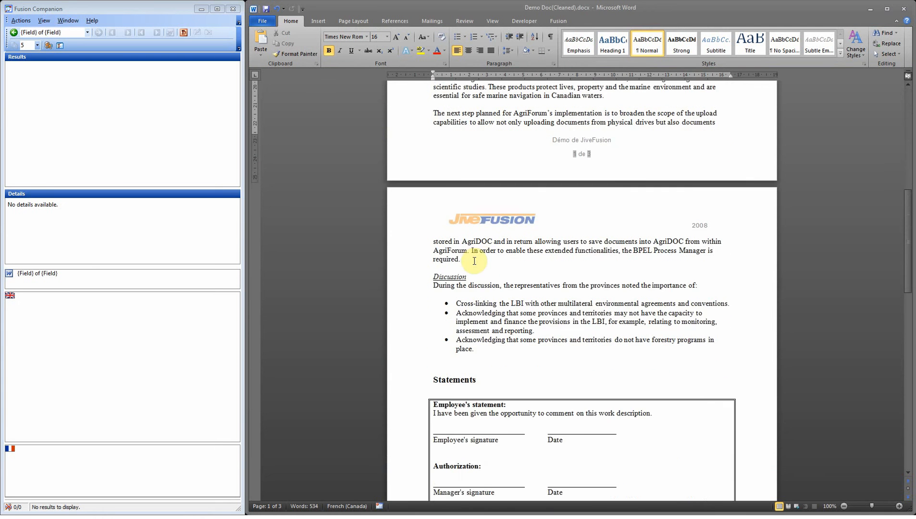
scroll(474, 262, "down", 7)
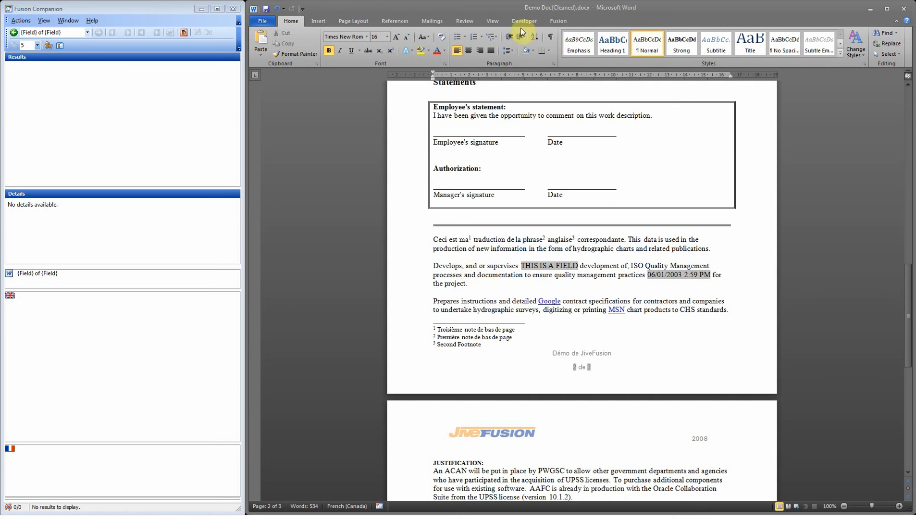
- Show the hidden formatting marks, check the footnoted sentence and the document title for leftover source text and segment markers, and hide the marks again
left_click(551, 37)
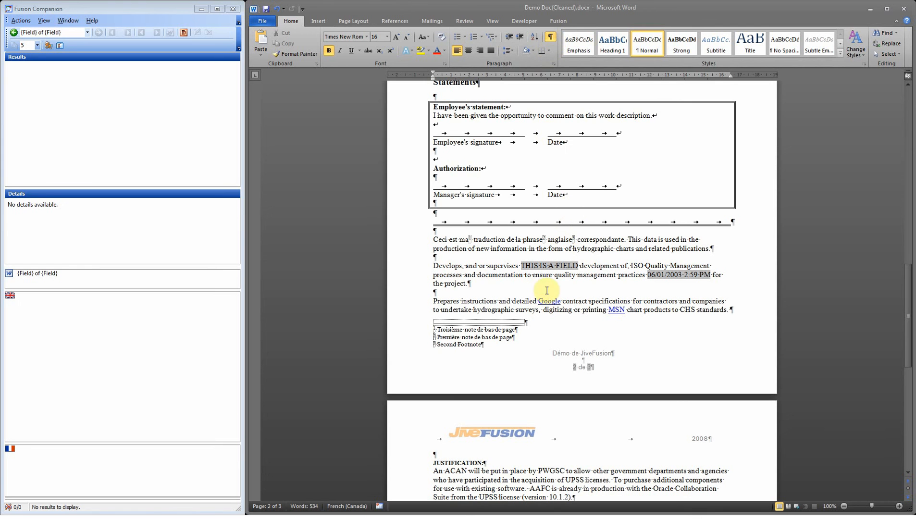
double_click(439, 239)
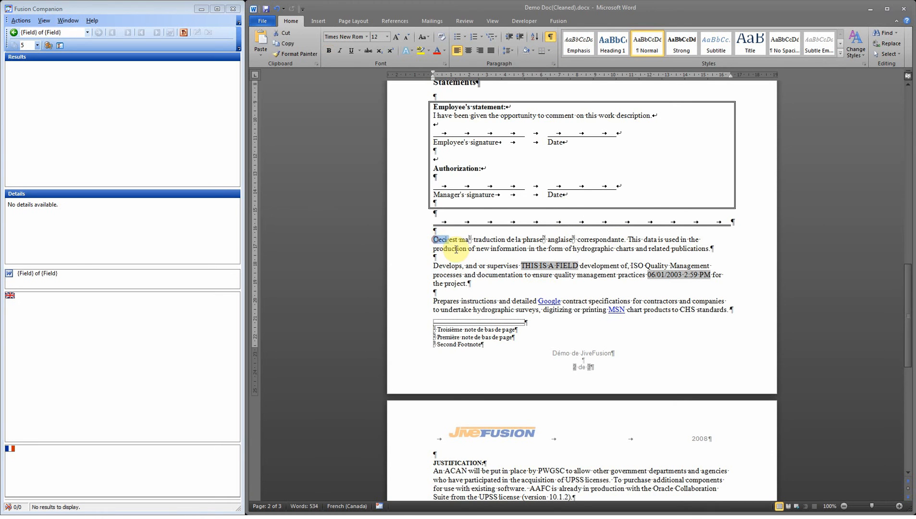
scroll(473, 273, "up", 8)
scroll(473, 272, "up", 20)
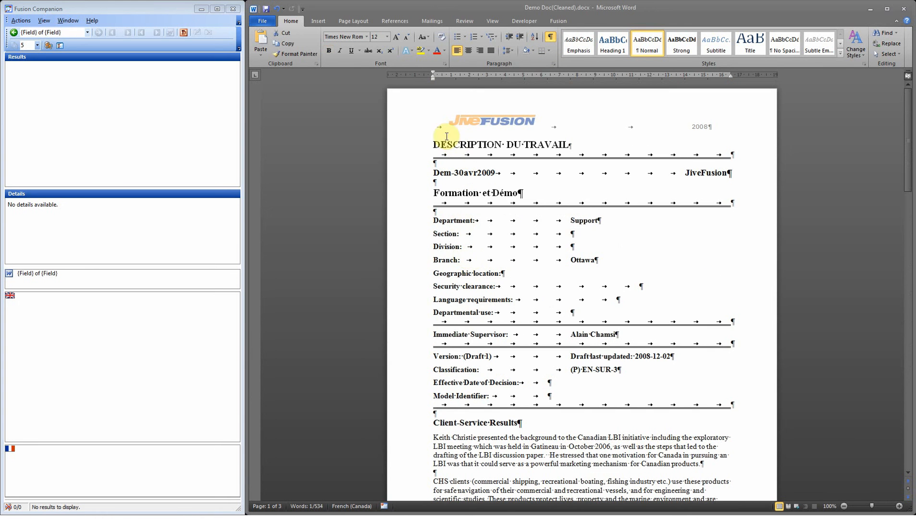
left_click_drag(433, 142, 588, 145)
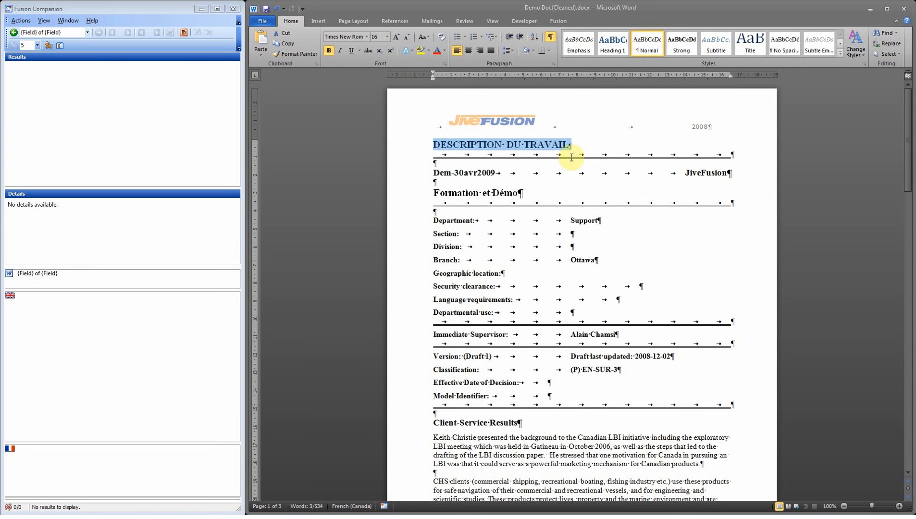
left_click(550, 36)
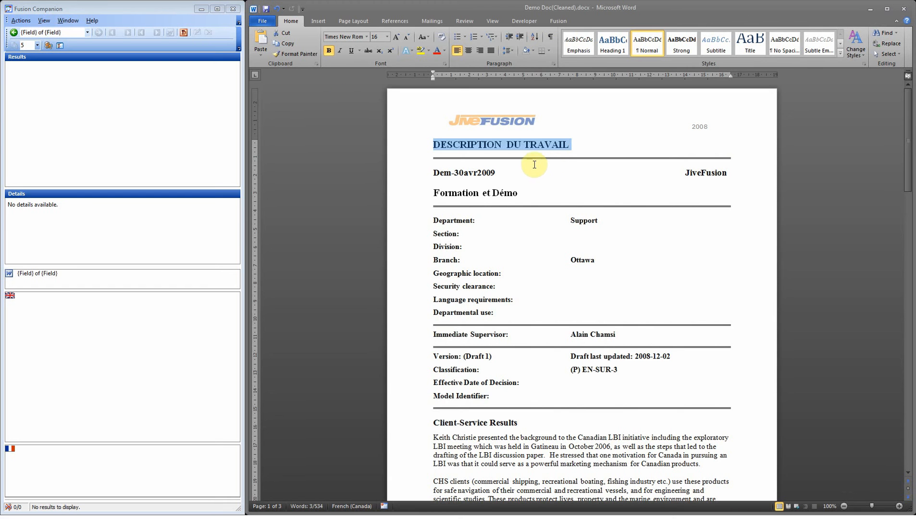
- Close Demo Doc(Cleaned).docx with its changes saved and switch to Fusion Translate
left_click(905, 16)
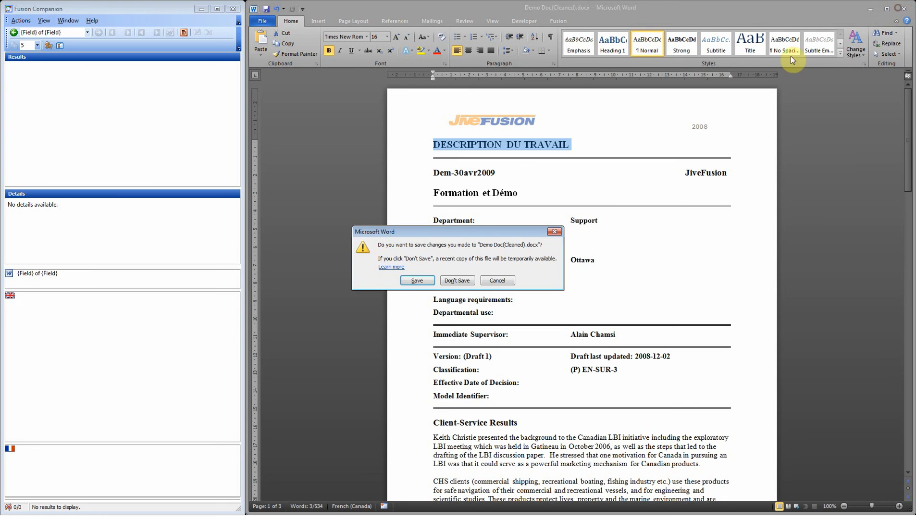
left_click(424, 281)
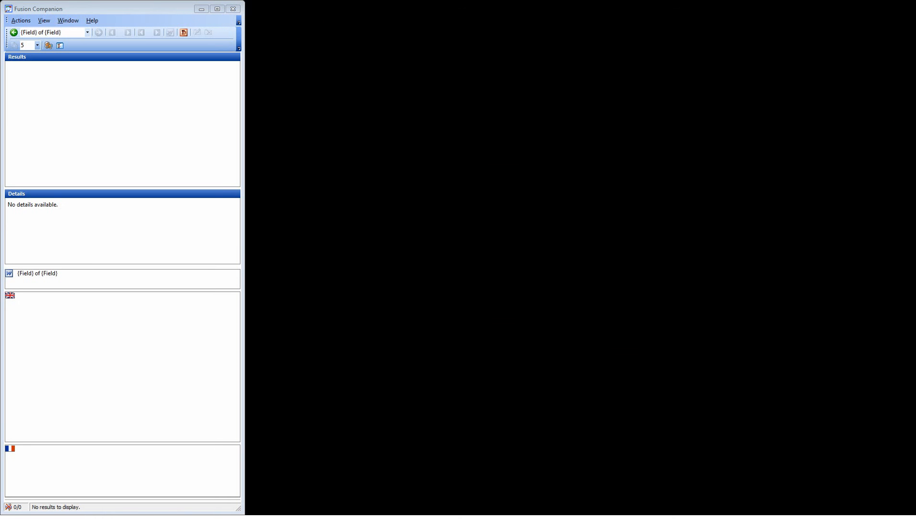
key("alt+Tab")
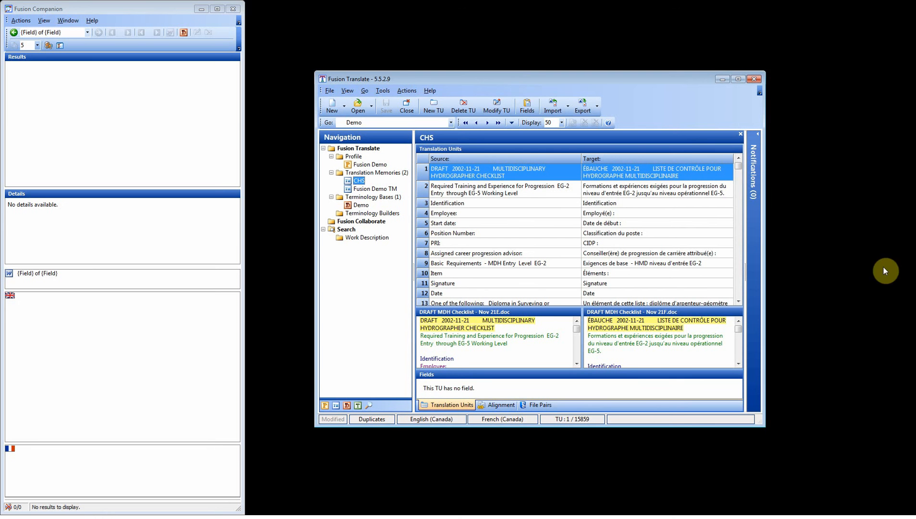